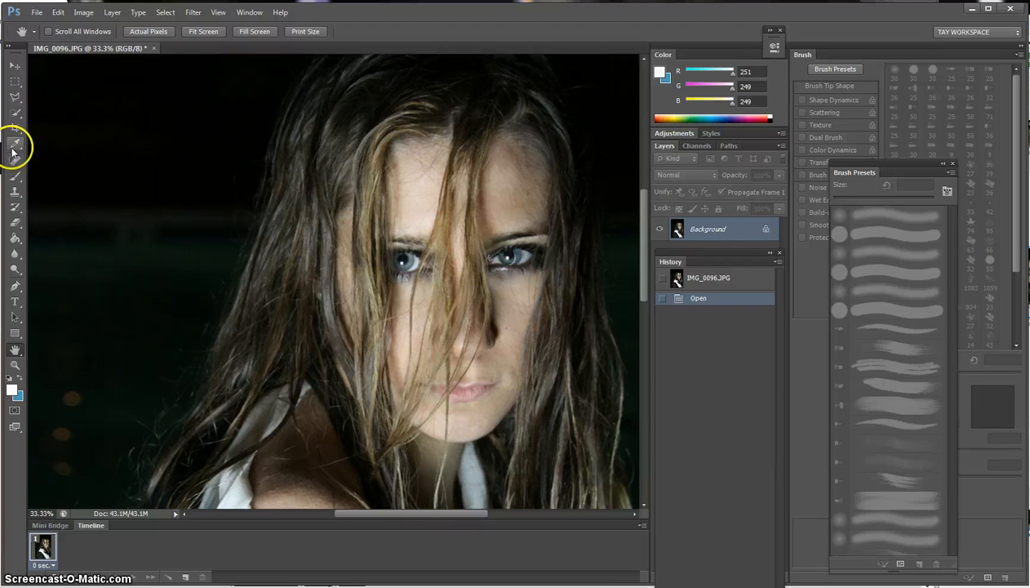
Step: Choose the Spot Healing Brush tool and look through its blending modes
left_click(16, 112)
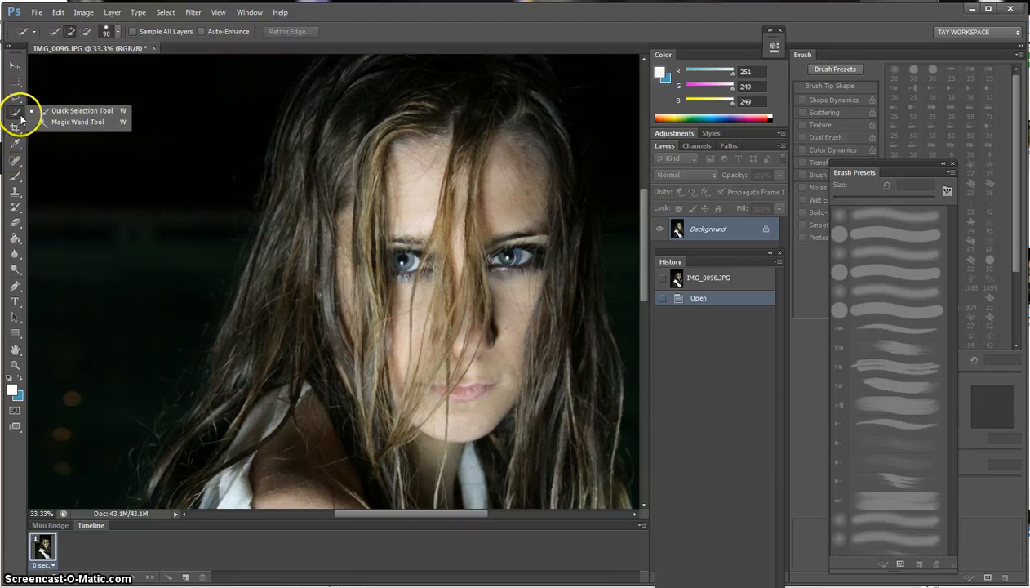
left_click(18, 162)
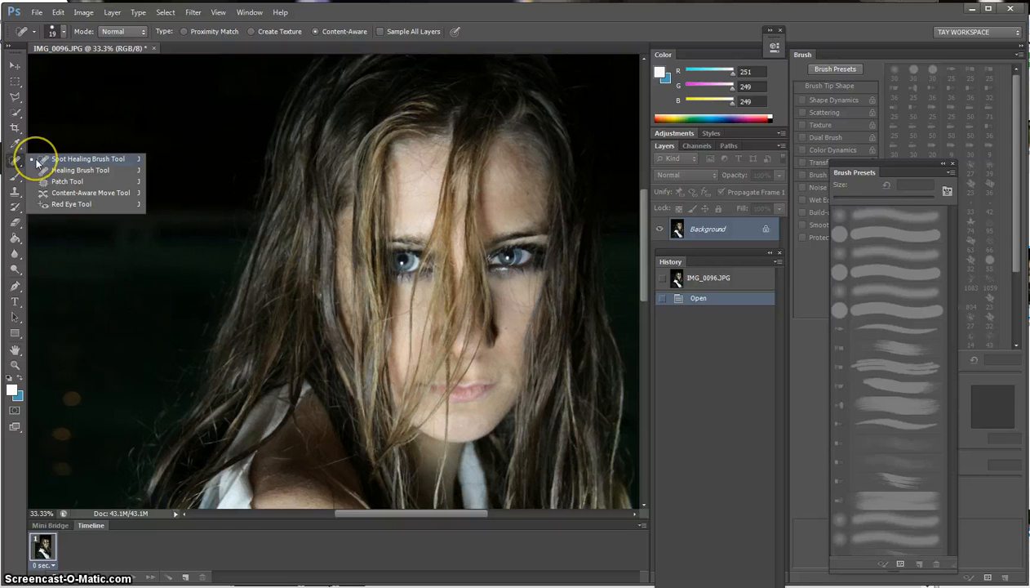
left_click(37, 162)
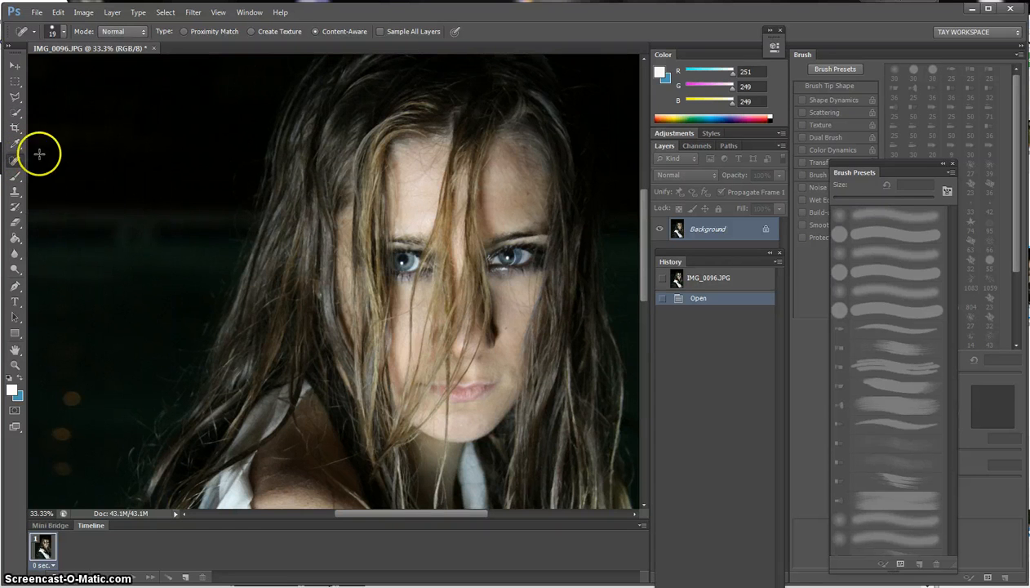
left_click(143, 33)
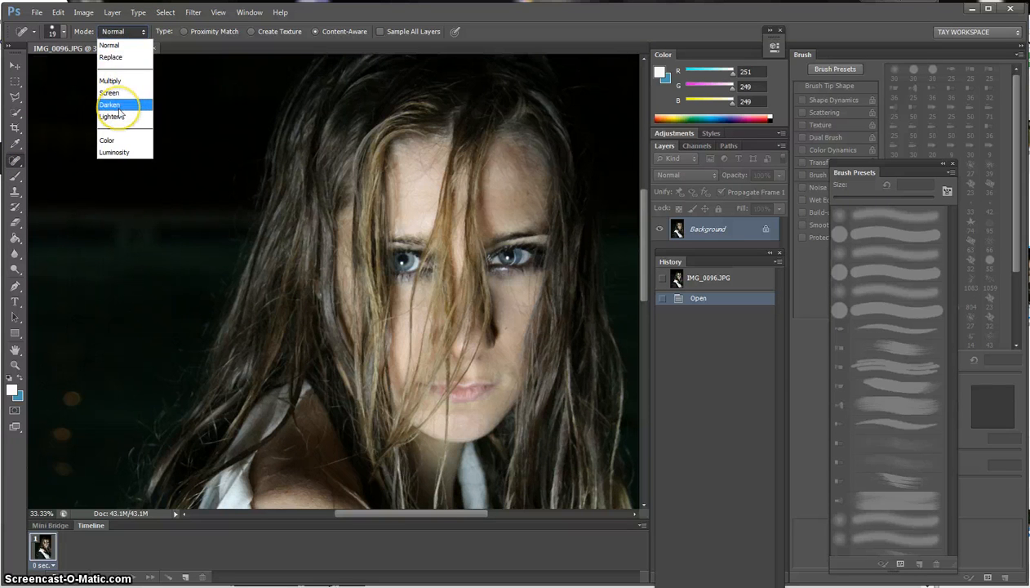
left_click(172, 121)
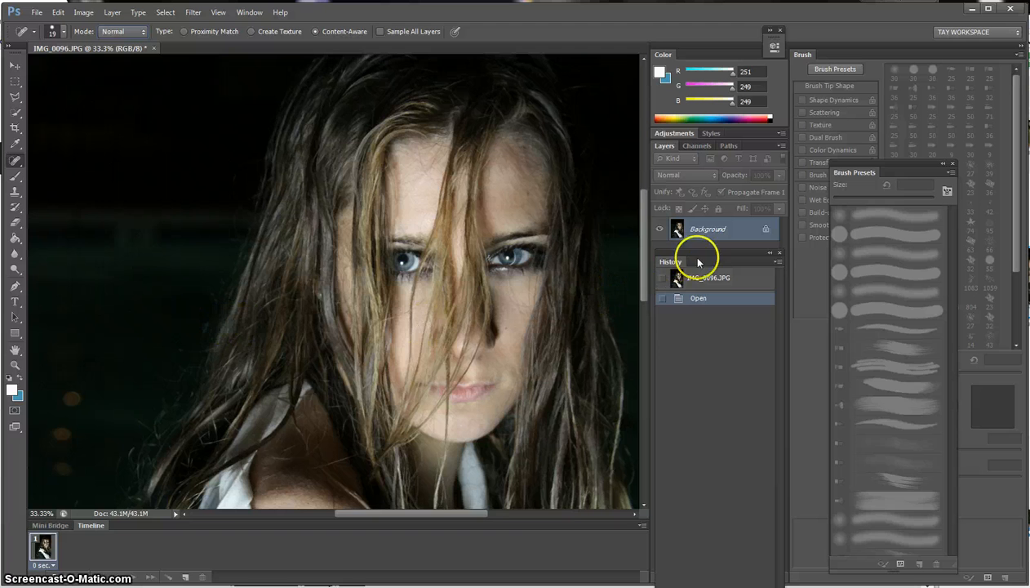
Step: Duplicate the Background layer and rename the copy to "hairs"
left_click_drag(711, 252, 712, 307)
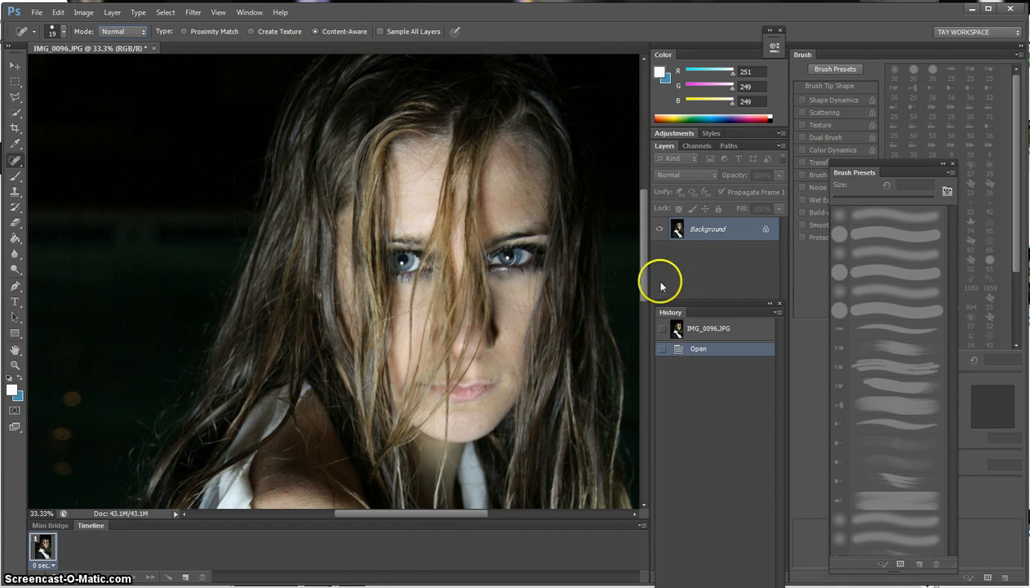
right_click(698, 230)
left_click(731, 259)
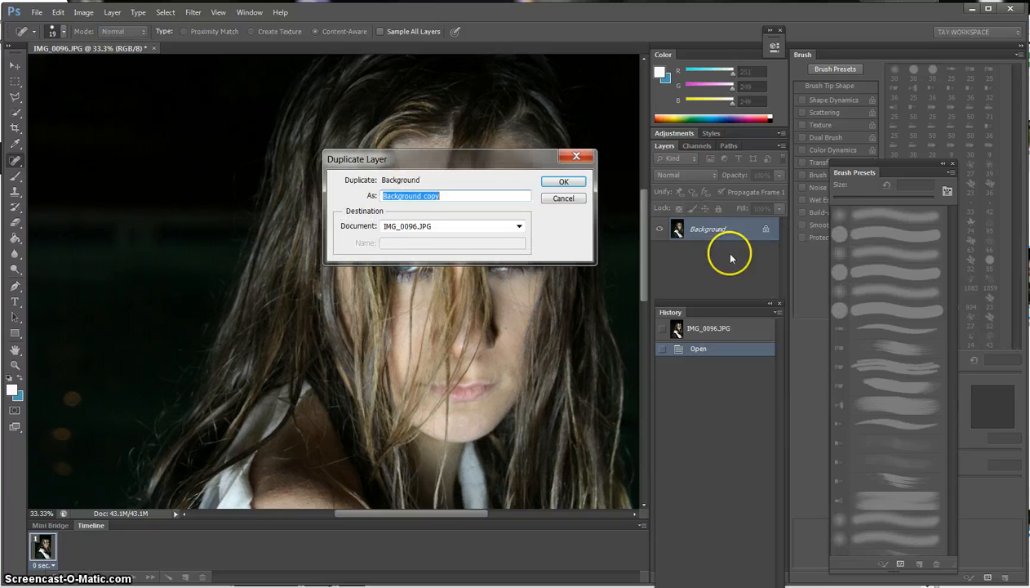
left_click(566, 180)
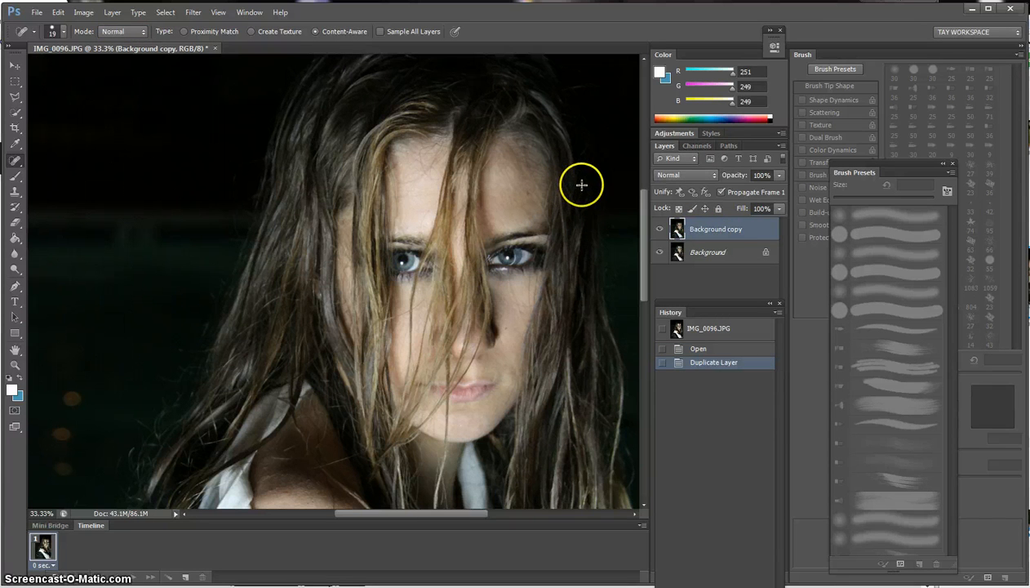
double_click(696, 231)
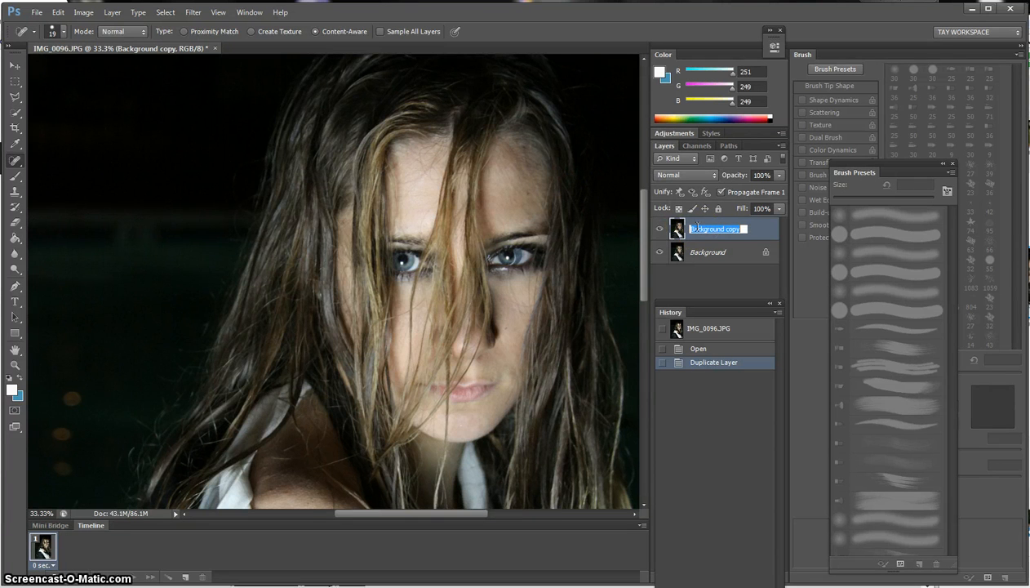
type("hairs")
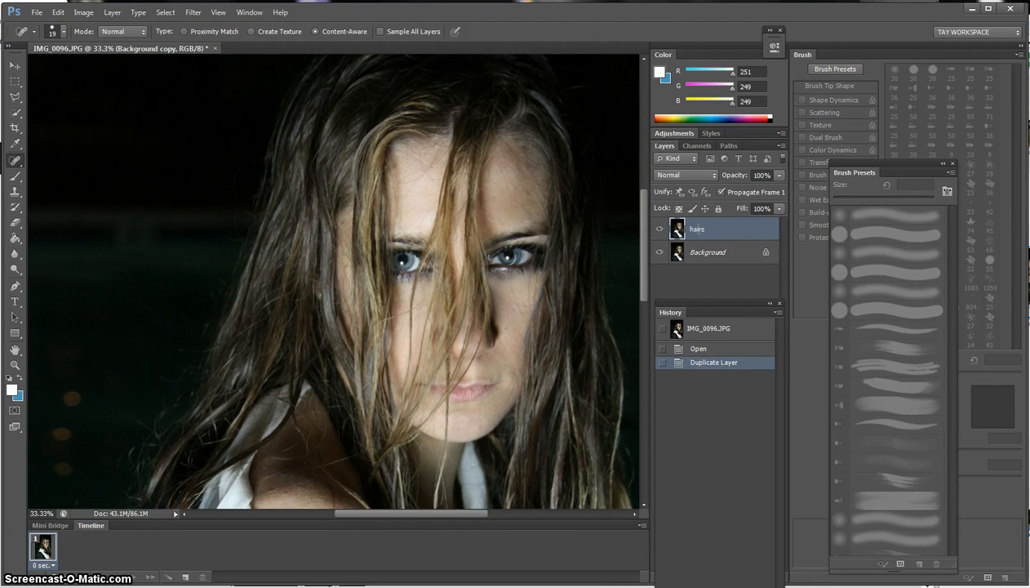
key("Return")
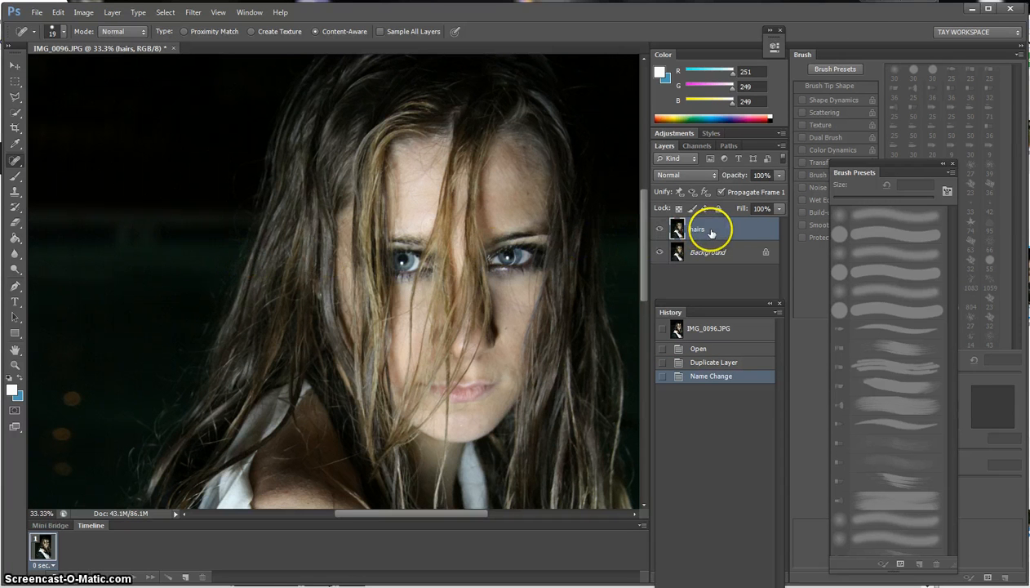
Step: Apply the Dust & Scratches filter to the hairs layer with a radius of 33 pixels
left_click(193, 12)
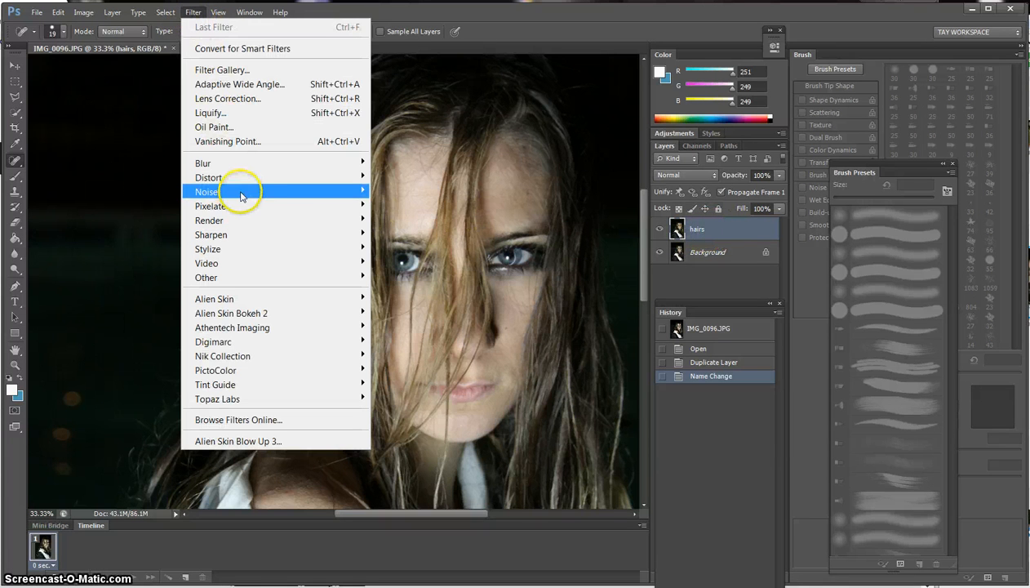
mouse_move(242, 194)
left_click(390, 219)
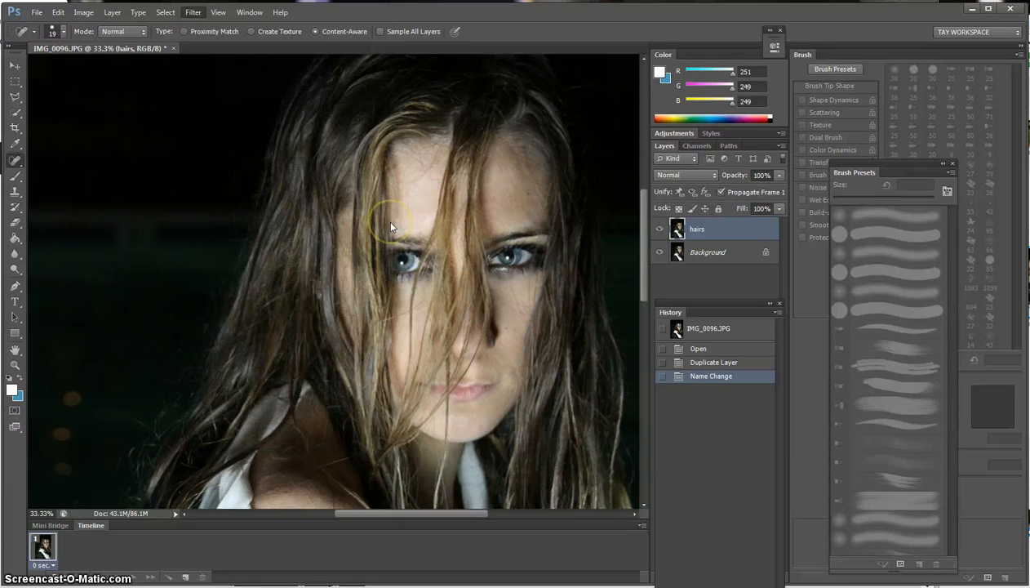
scroll(584, 185, "up", 8)
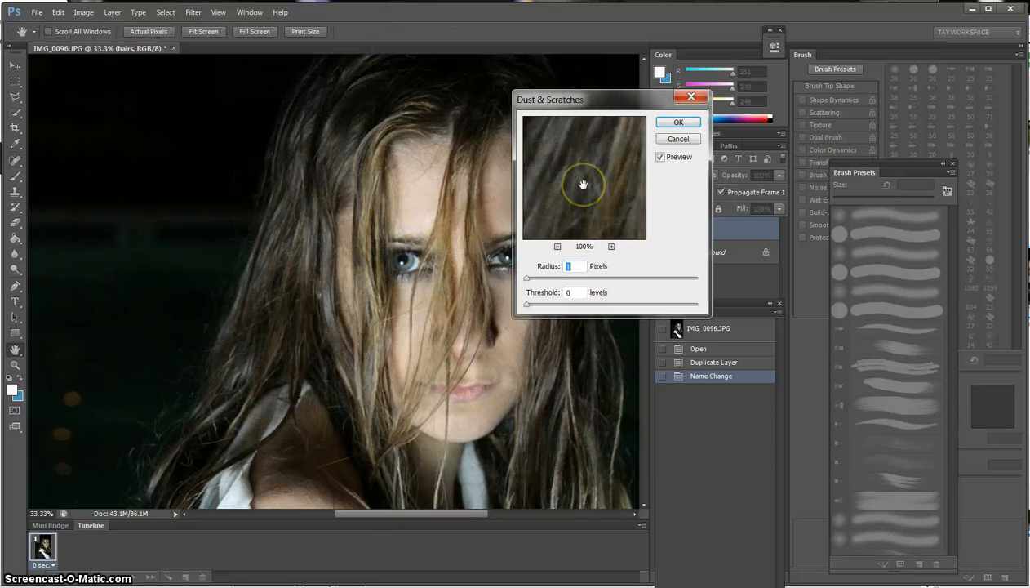
scroll(589, 194, "down", 6)
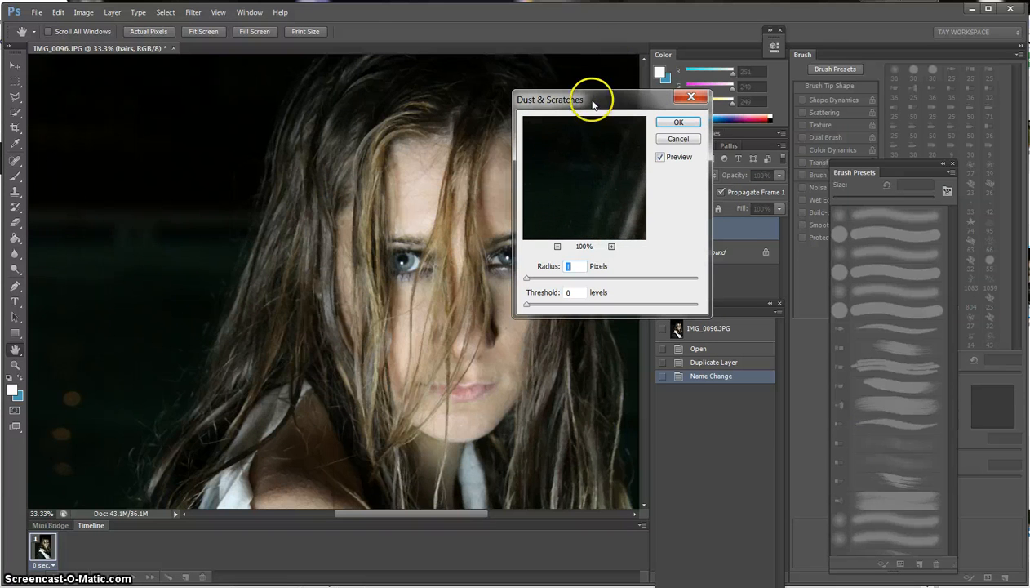
left_click_drag(575, 165, 573, 229)
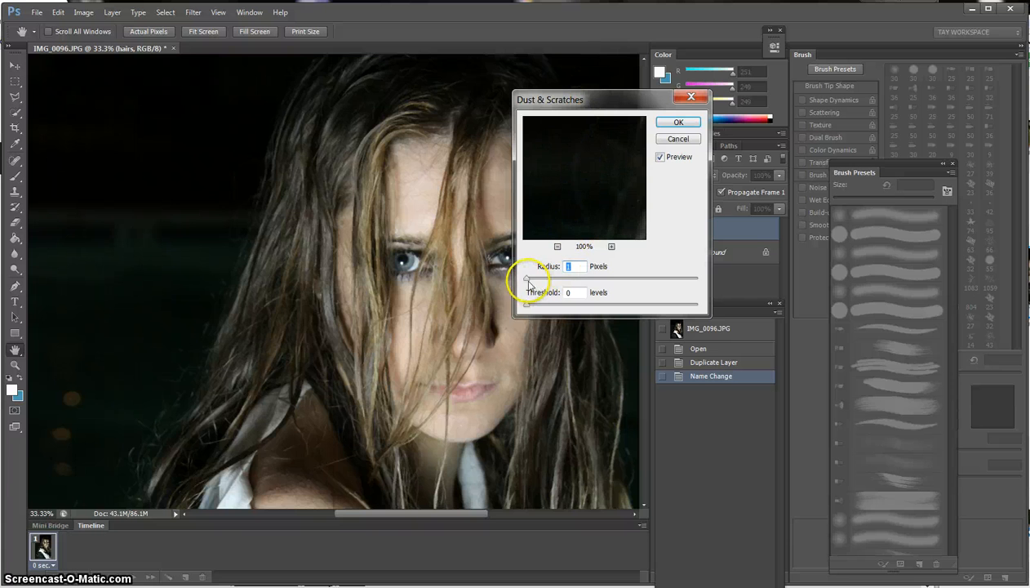
left_click_drag(530, 282, 549, 280)
left_click_drag(593, 169, 515, 161)
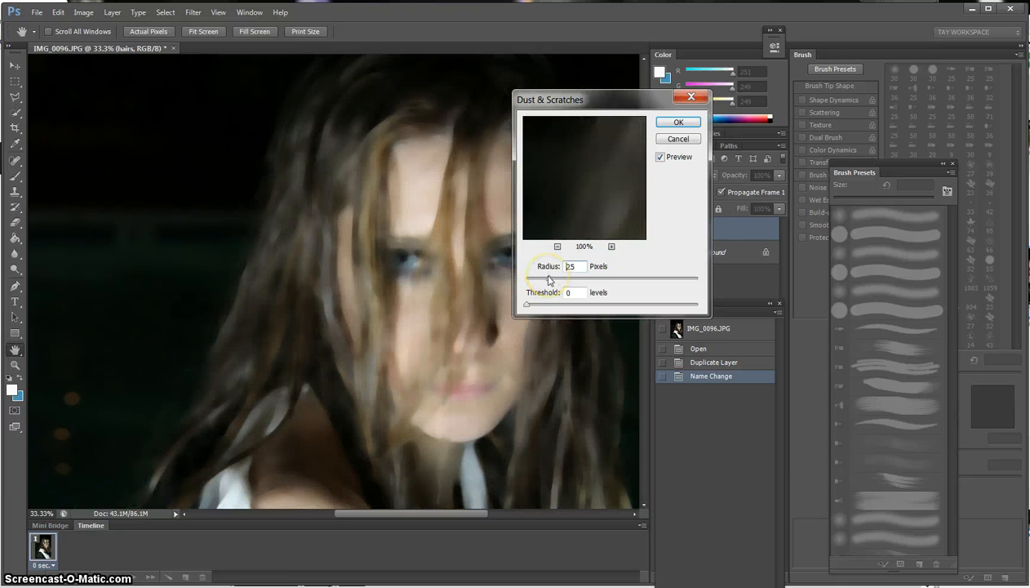
left_click_drag(569, 279, 574, 283)
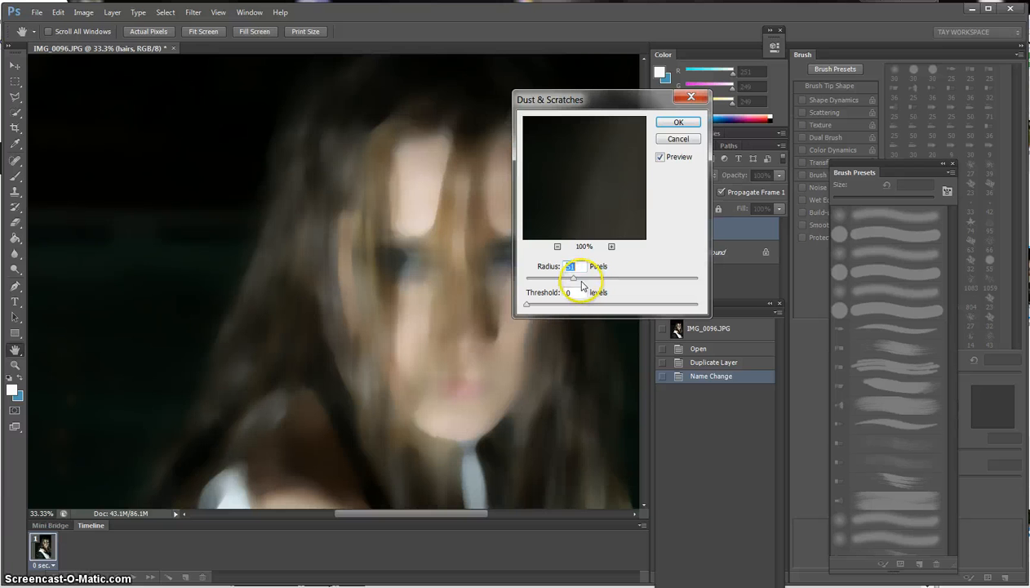
left_click(563, 281)
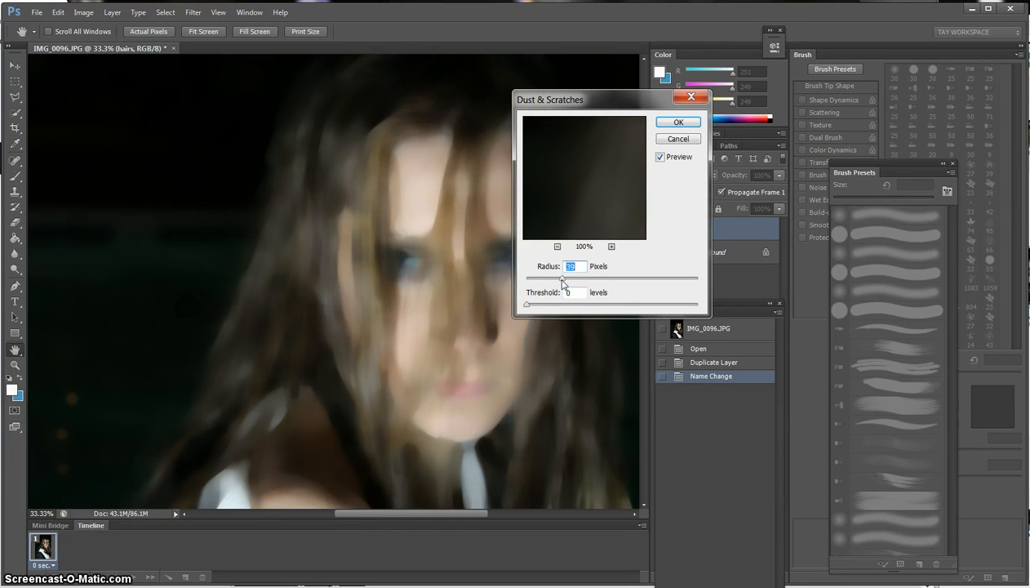
left_click_drag(562, 281, 558, 282)
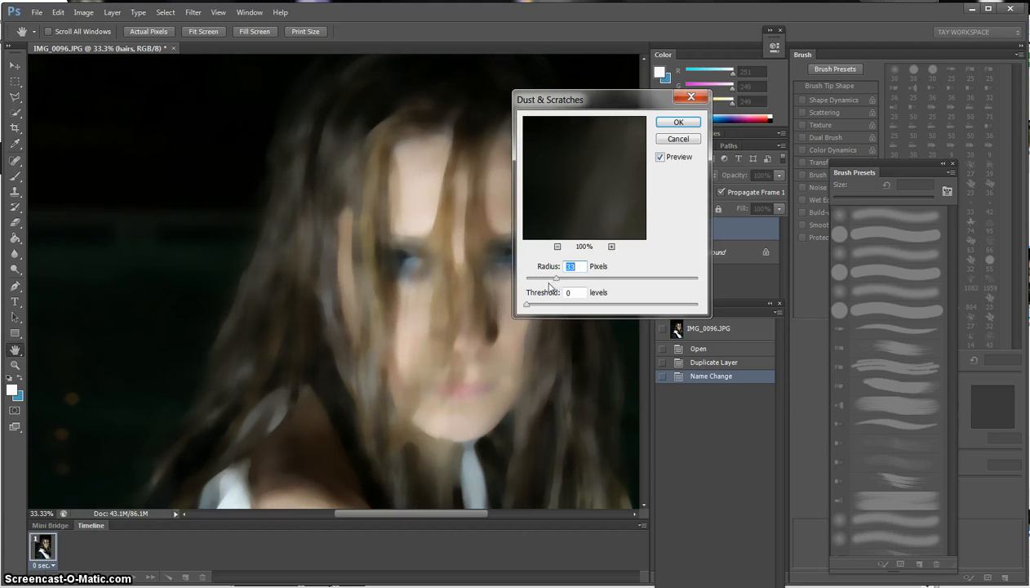
left_click_drag(556, 278, 552, 282)
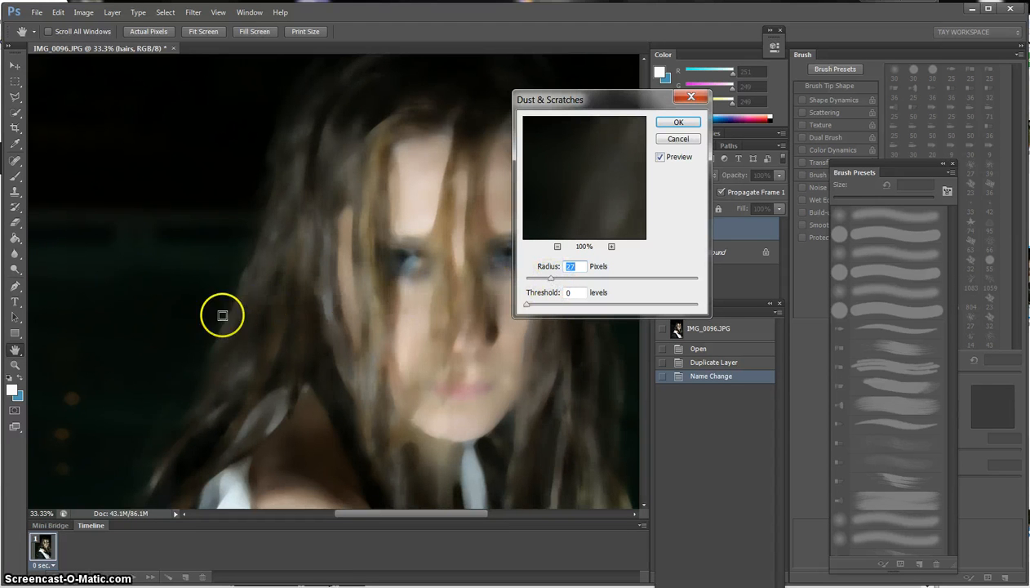
mouse_move(560, 285)
left_mouse_down()
mouse_move(546, 276)
mouse_move(557, 284)
left_mouse_up()
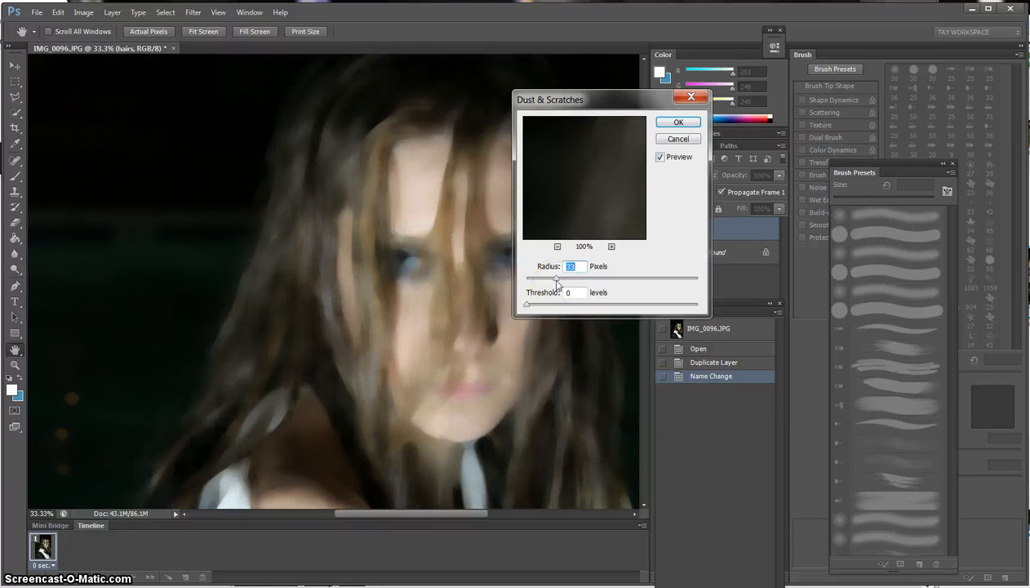
left_click(678, 122)
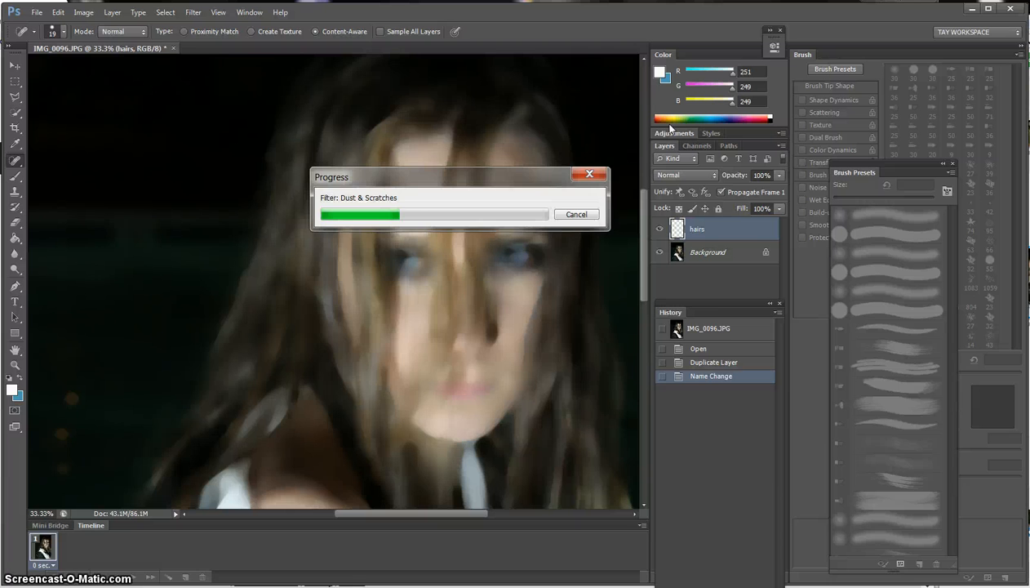
Step: Add a black layer mask to the hairs layer so that it hides the entire blurred copy
left_click(712, 282)
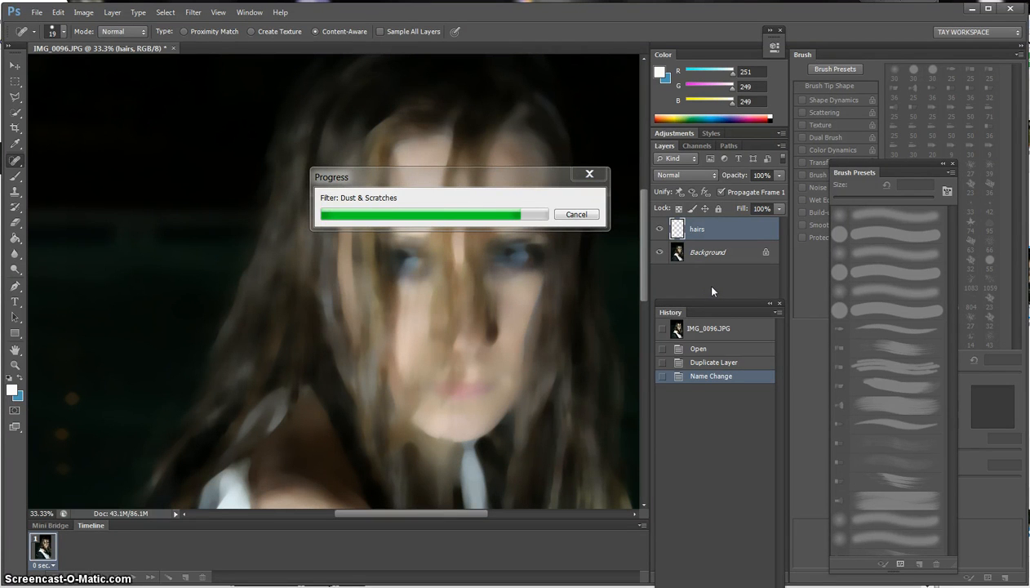
mouse_move(706, 302)
left_mouse_down()
mouse_move(821, 286)
mouse_move(873, 206)
mouse_move(869, 191)
left_mouse_up()
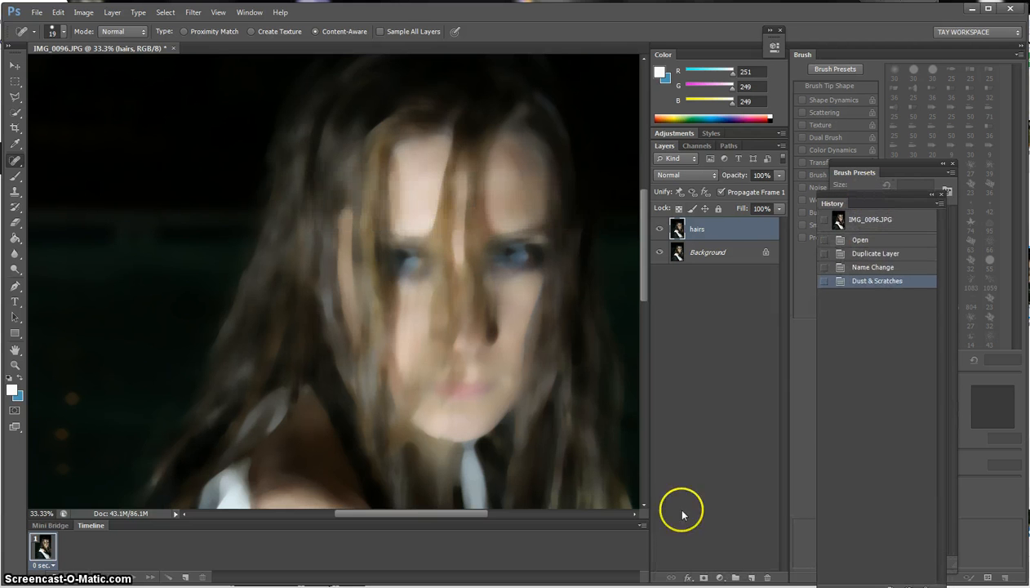
left_click(703, 578, "alt")
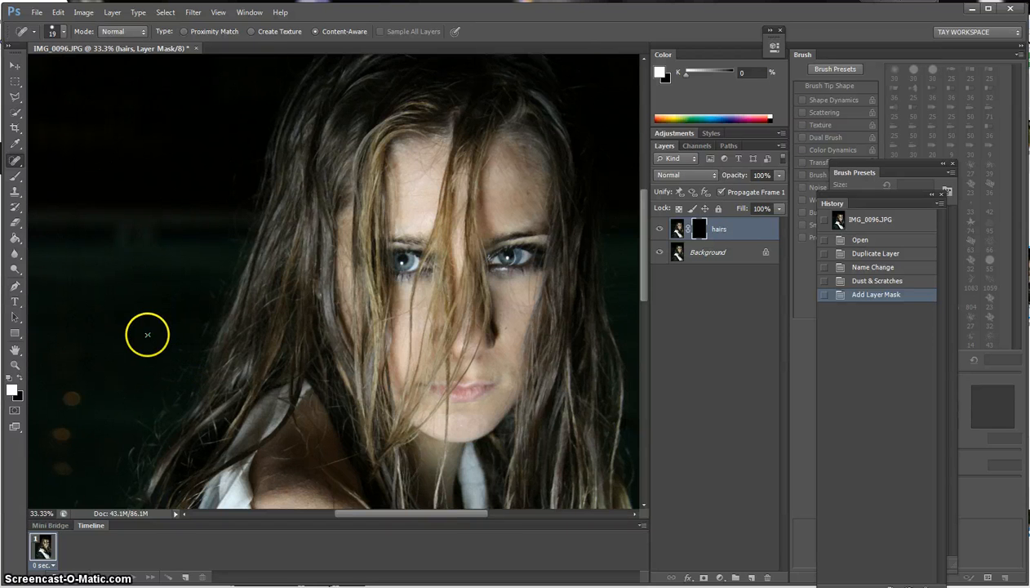
Step: Marquee a rectangle about 10.9 by 6.2 cm in the dark background beside the hair and invert the mask inside it
left_click(15, 82)
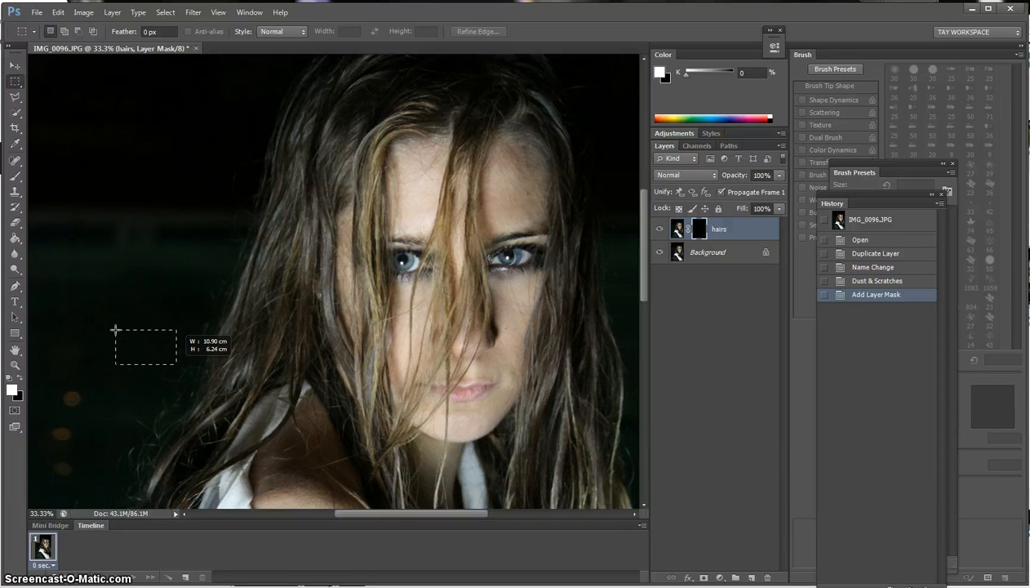
left_click_drag(115, 330, 176, 363)
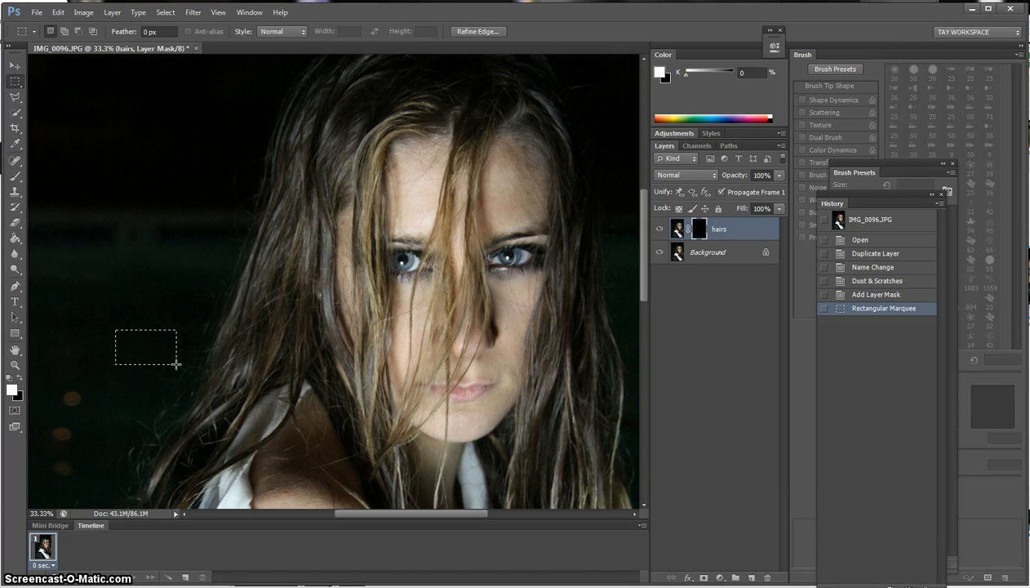
key("ctrl+i")
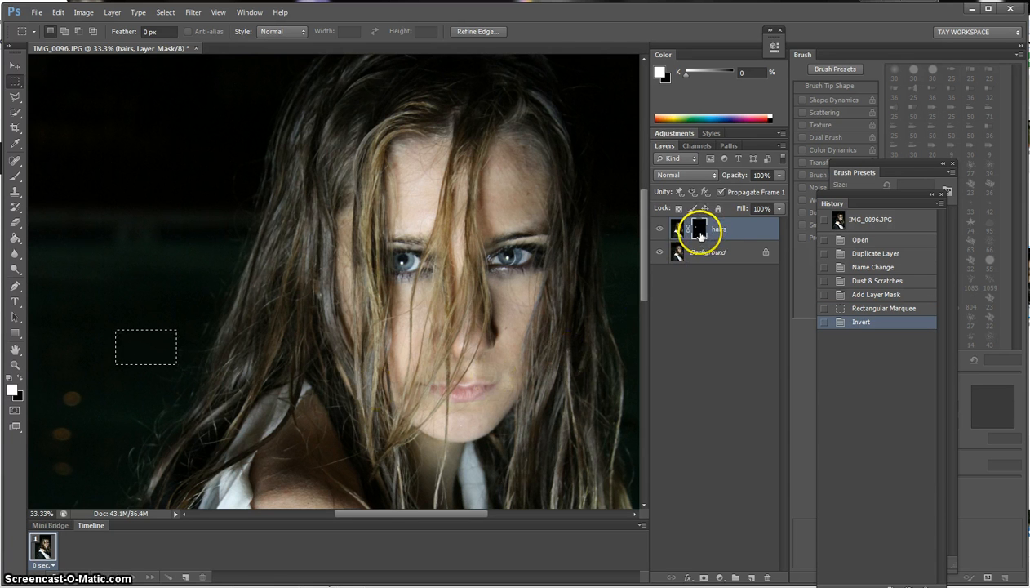
key("ctrl+plus")
key("ctrl+plus")
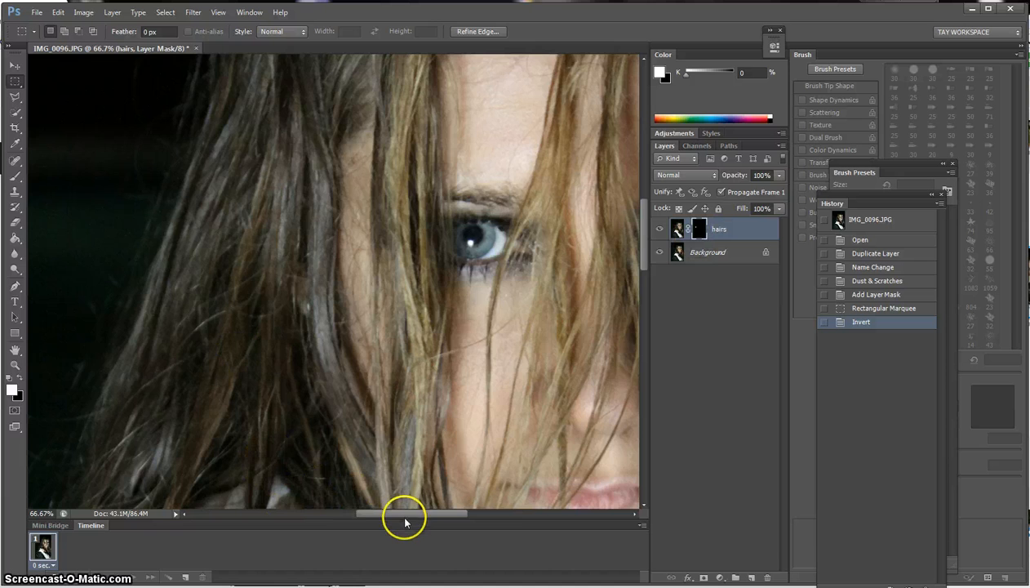
left_click_drag(405, 516, 325, 516)
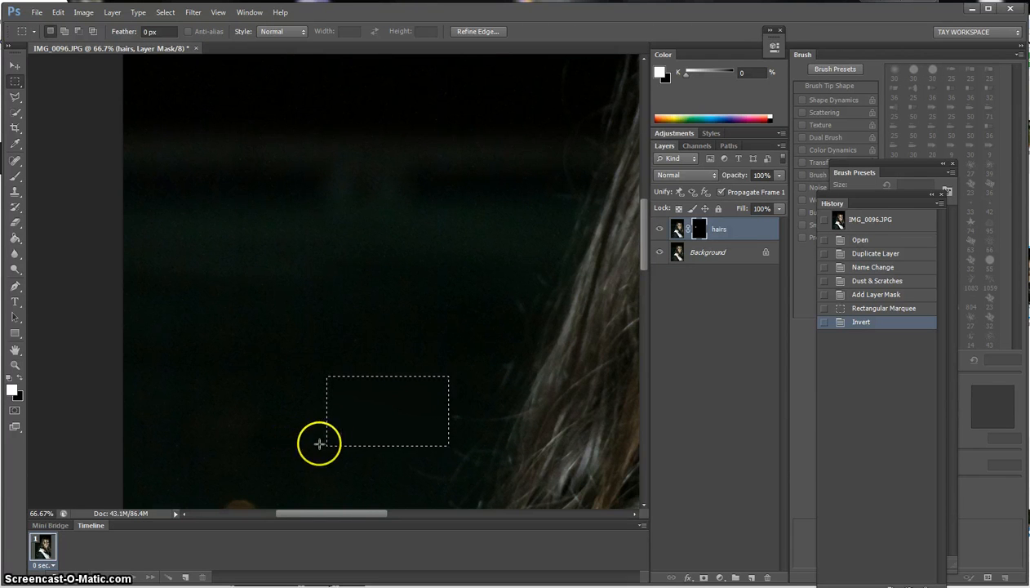
left_click(191, 13)
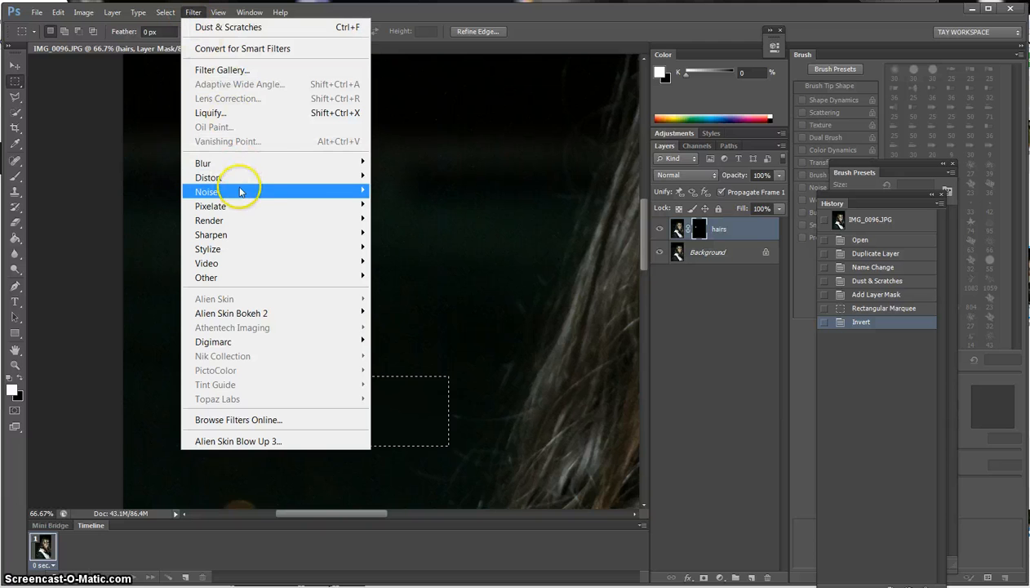
mouse_move(240, 191)
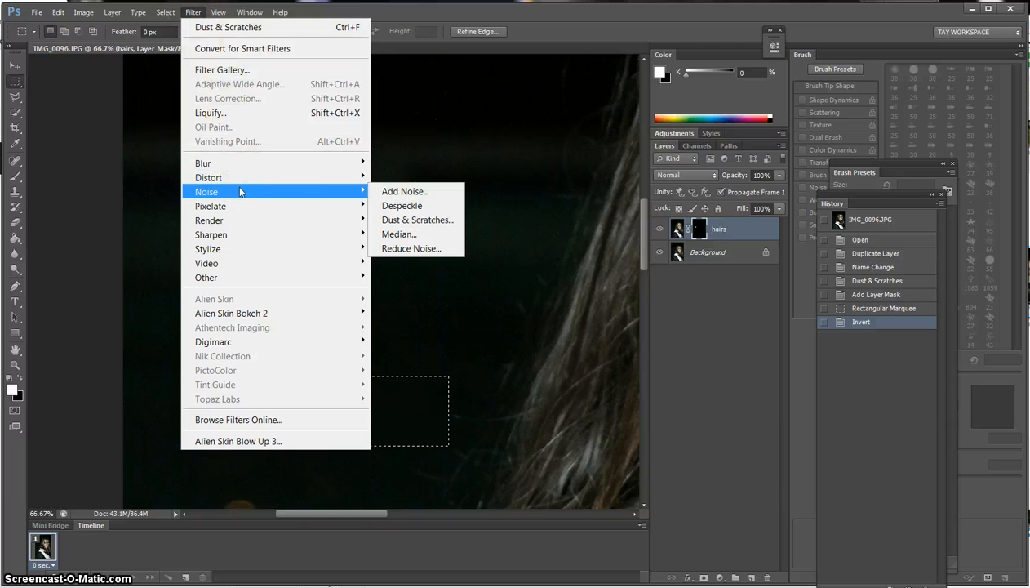
left_click(421, 191)
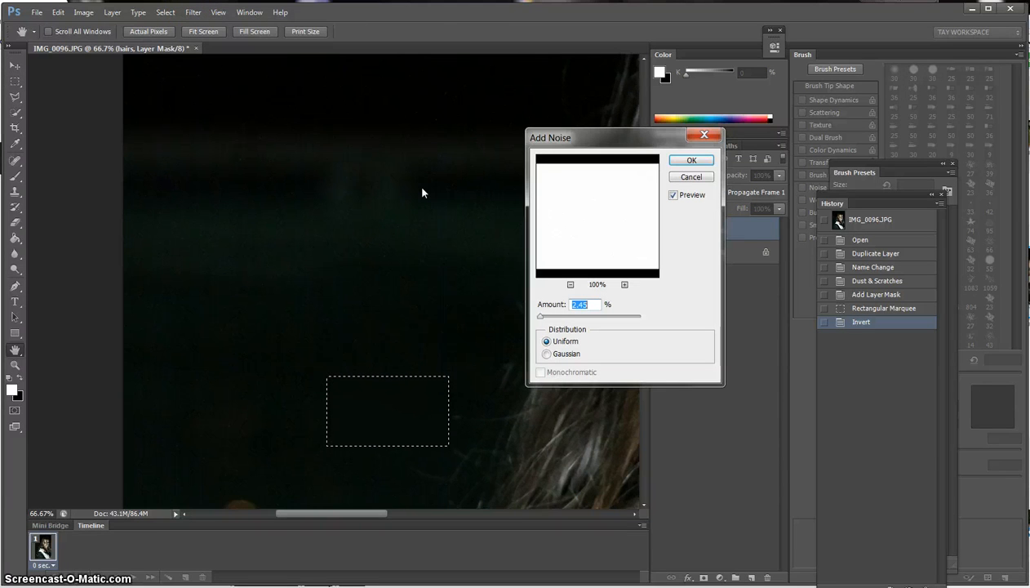
left_click(469, 186)
left_click(686, 181)
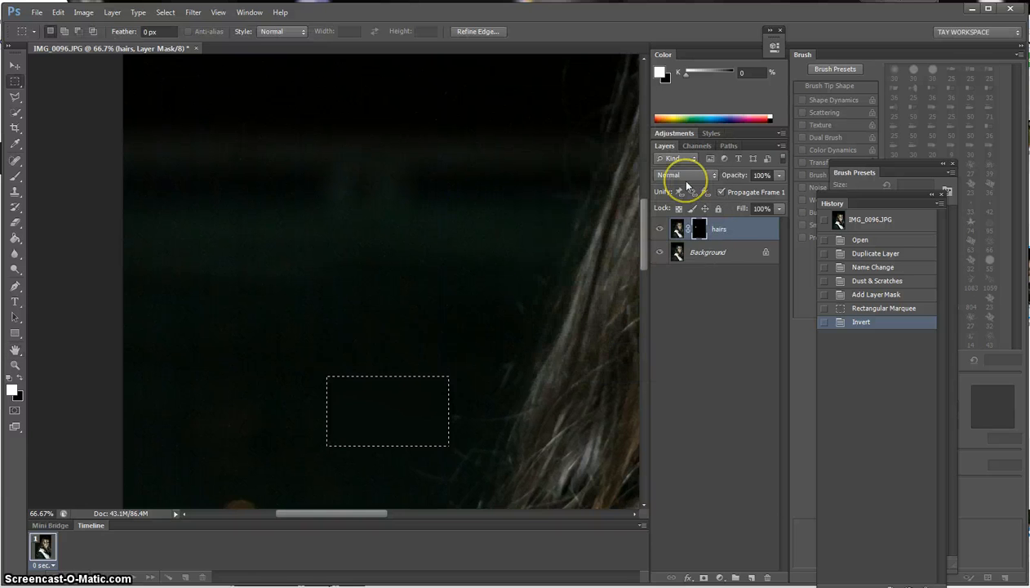
Step: Add 2.45% Gaussian noise to the hairs layer's image inside the rectangular selection
left_click(678, 231)
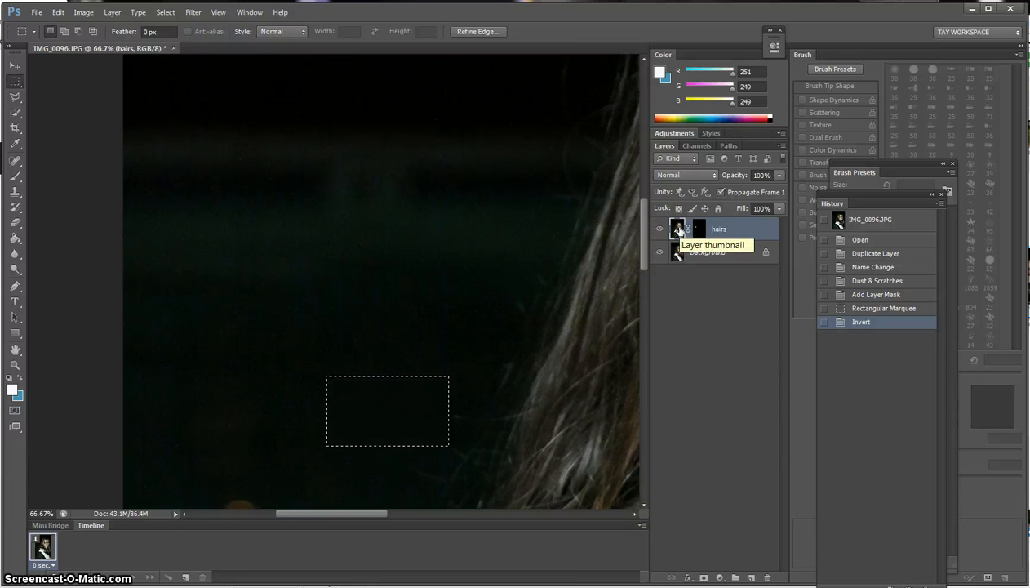
left_click(679, 231)
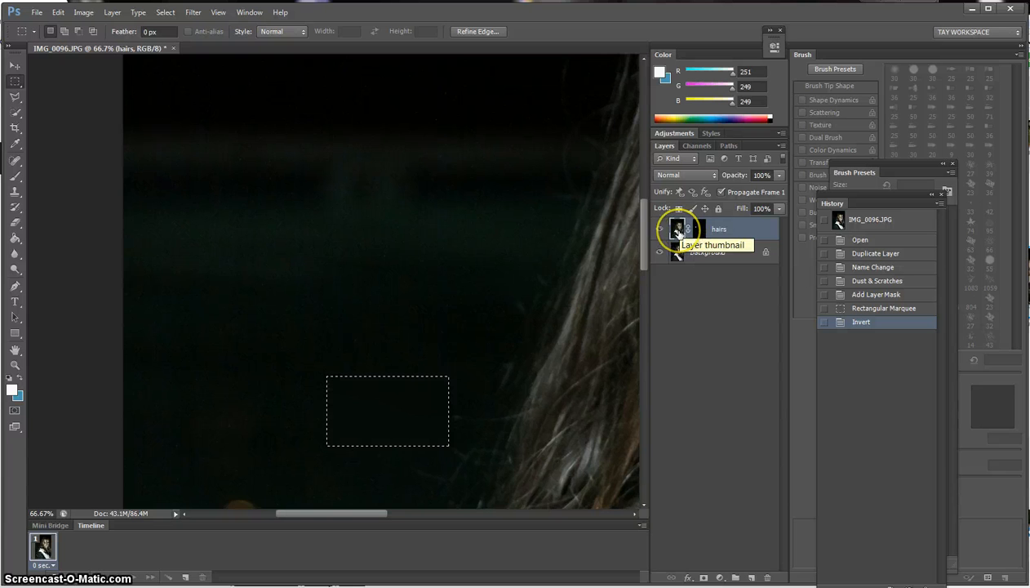
left_click(699, 233)
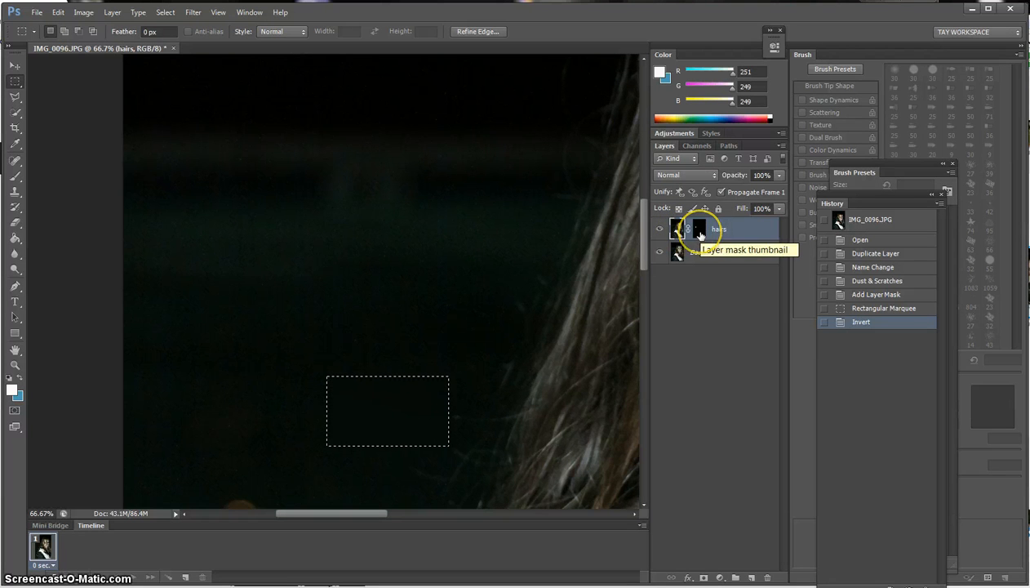
left_click(676, 232)
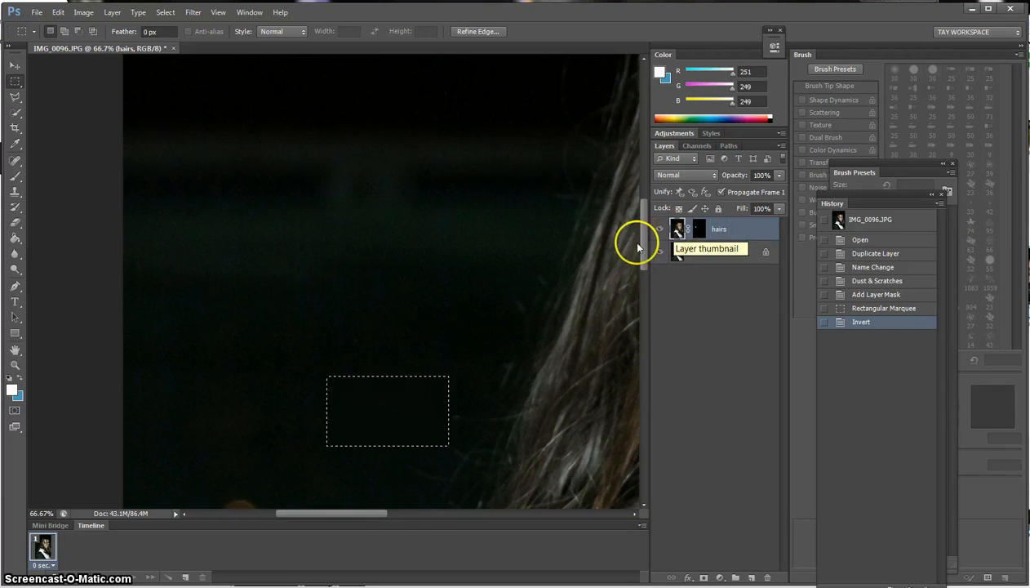
left_click(194, 12)
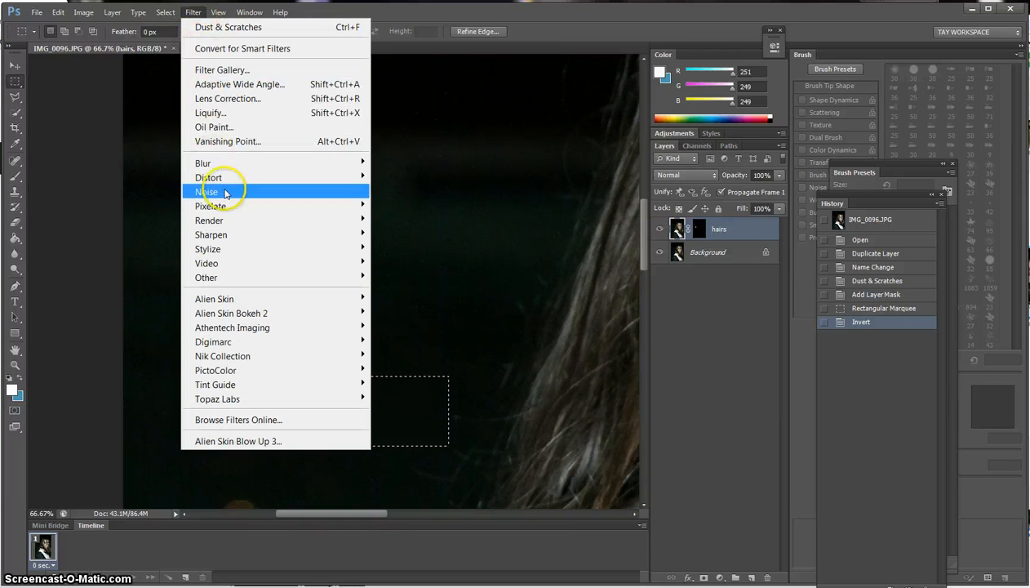
mouse_move(339, 194)
left_click(400, 192)
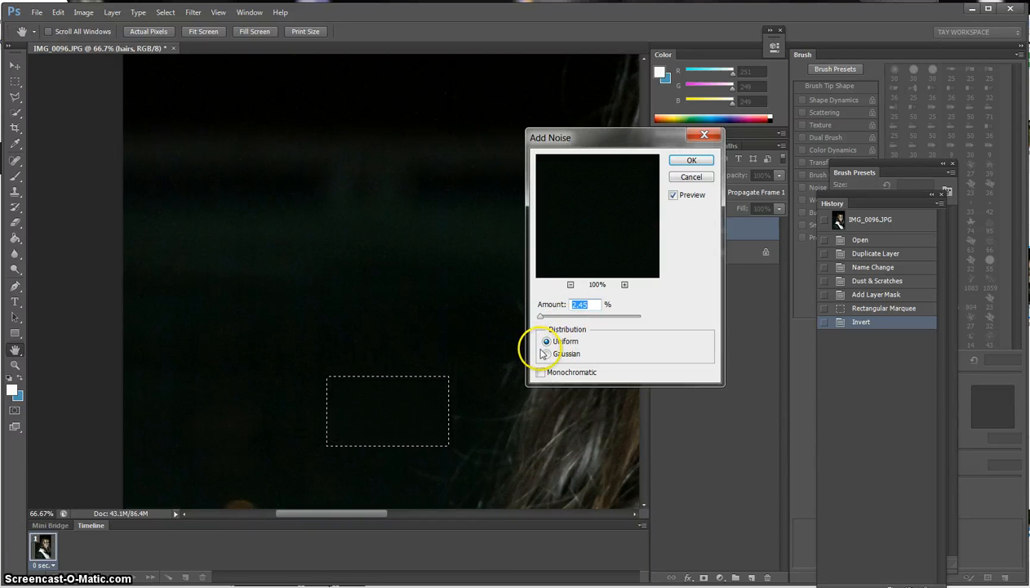
left_click(547, 353)
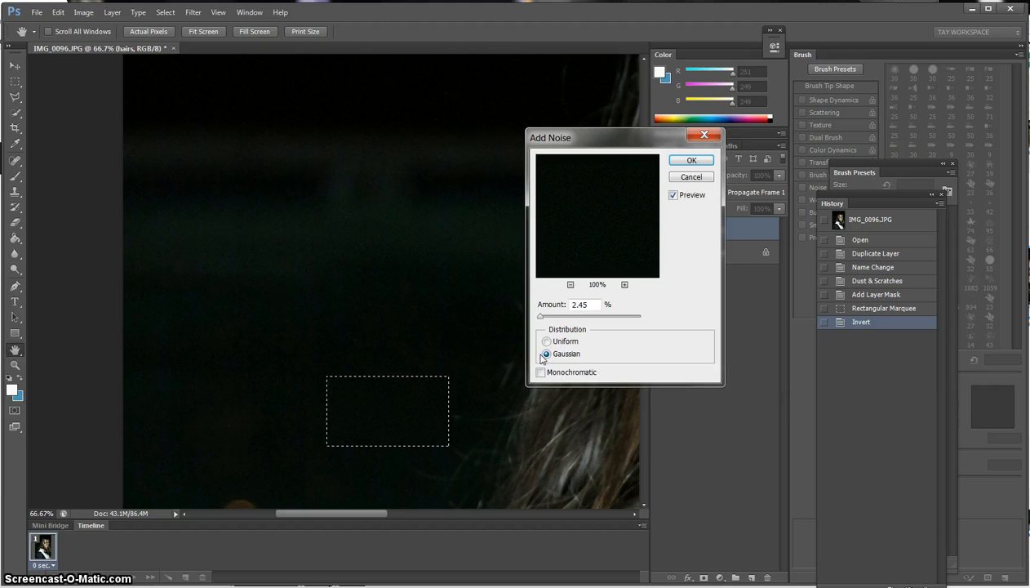
left_click(542, 354)
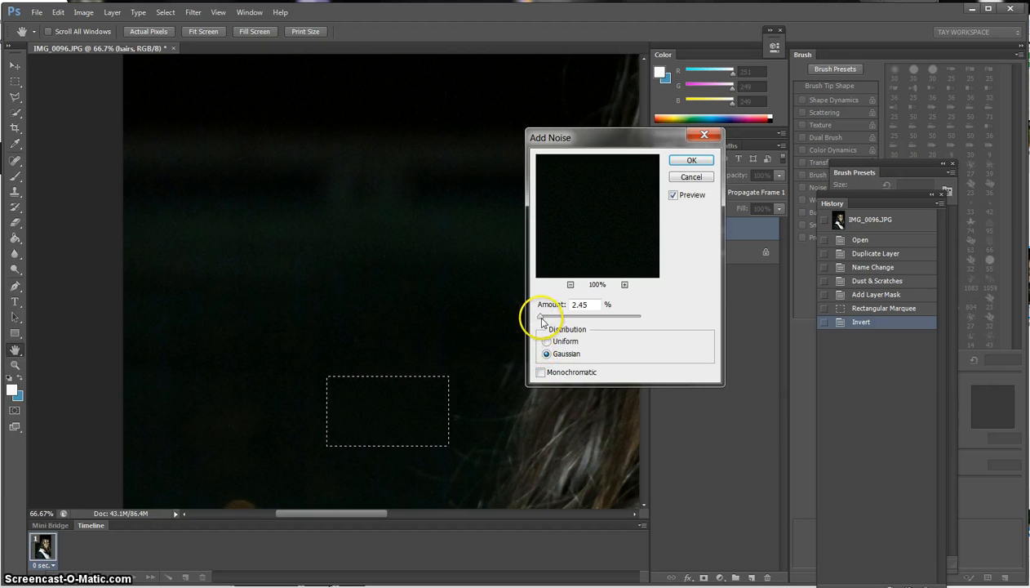
left_click_drag(539, 321, 540, 320)
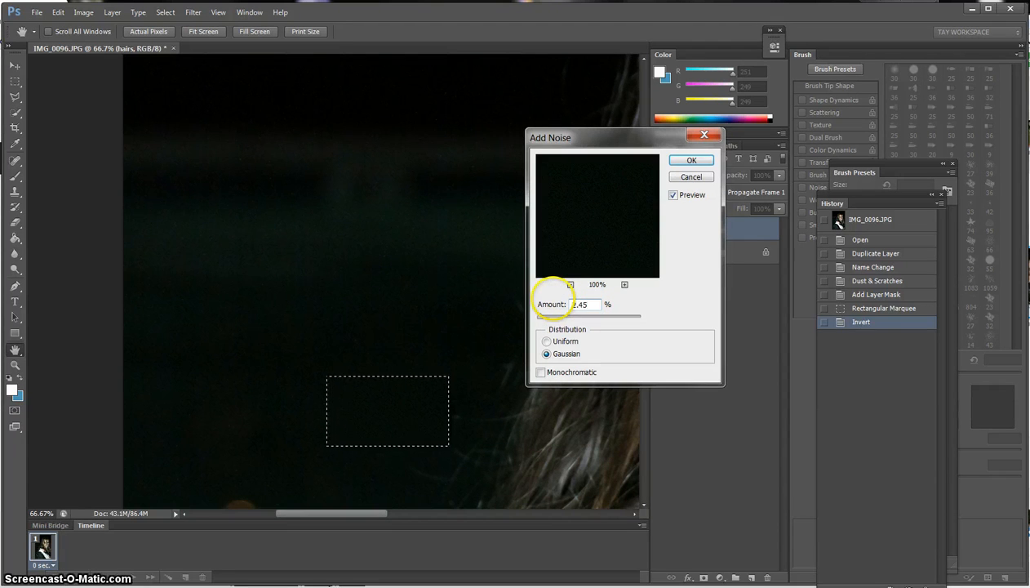
left_click(692, 160)
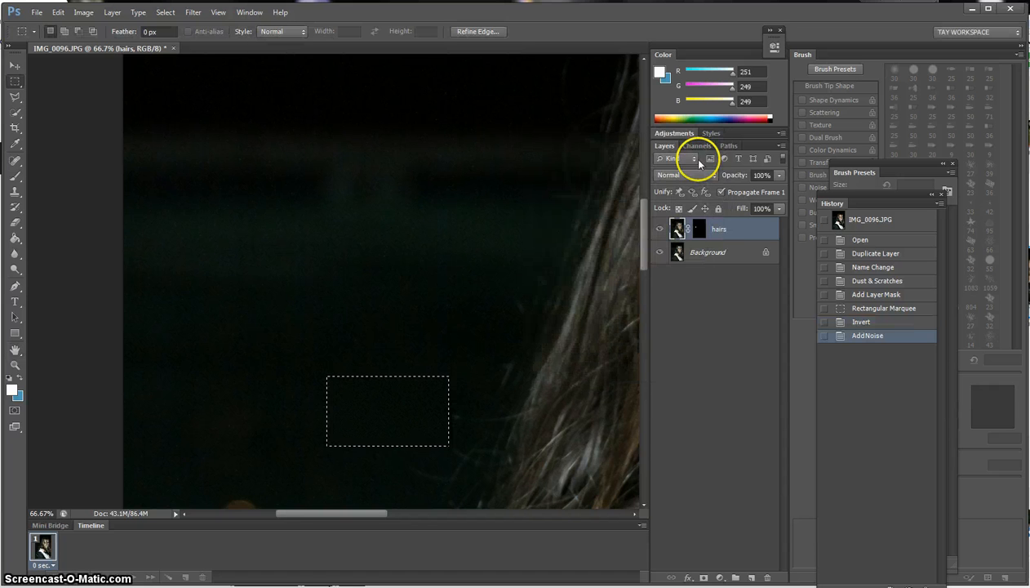
left_click(698, 229)
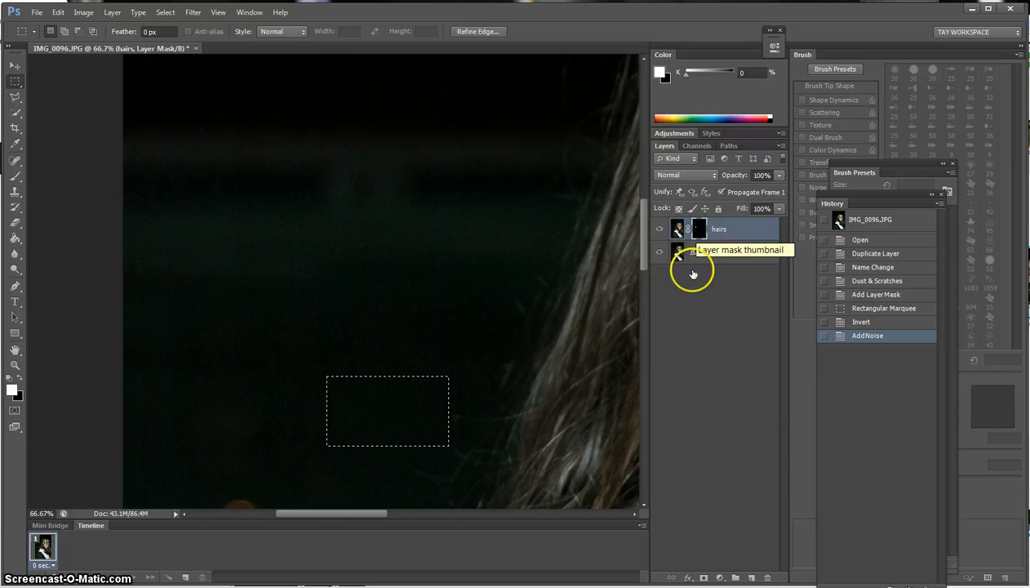
left_click(702, 575)
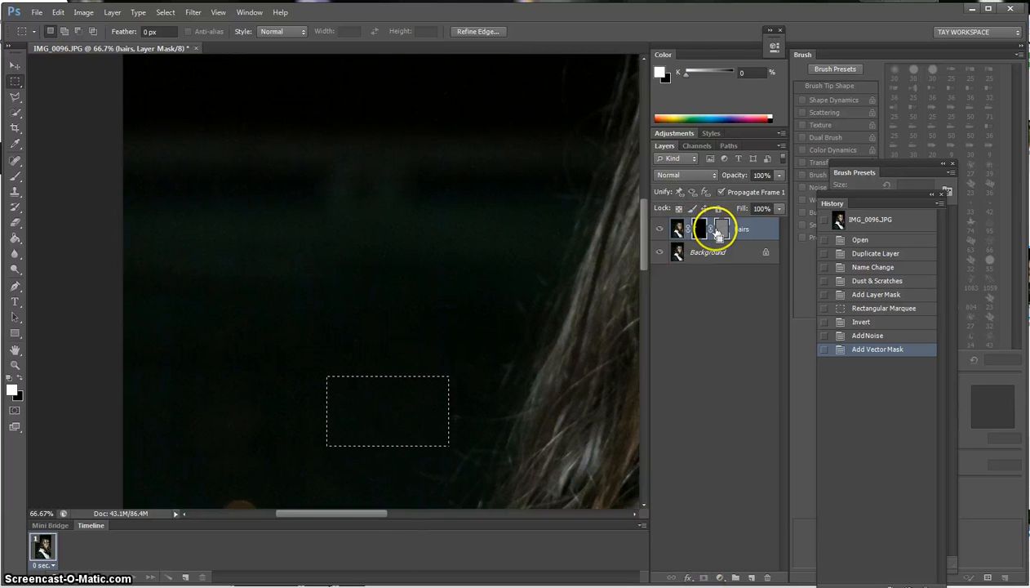
key("ctrl+z")
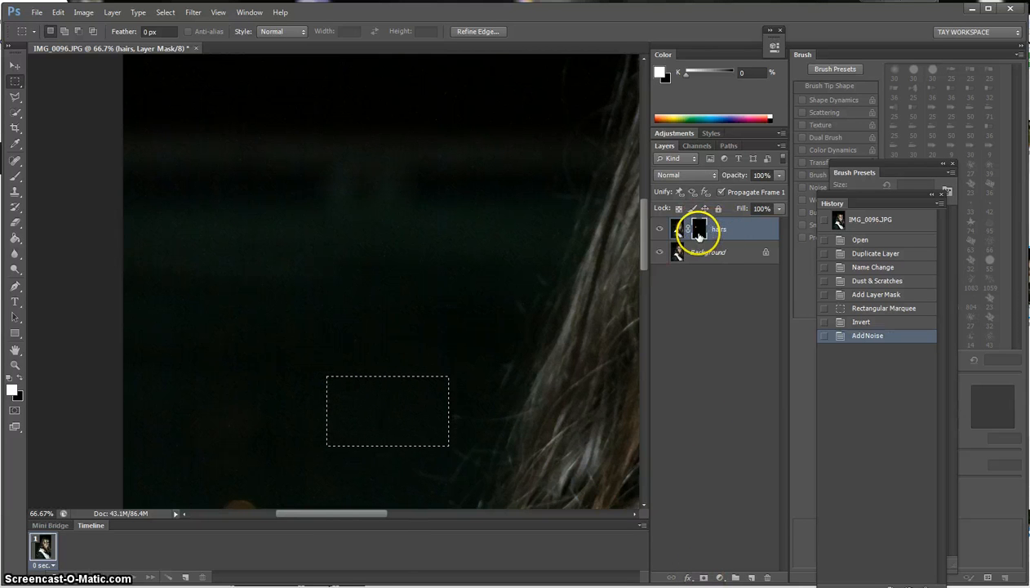
left_click(702, 577)
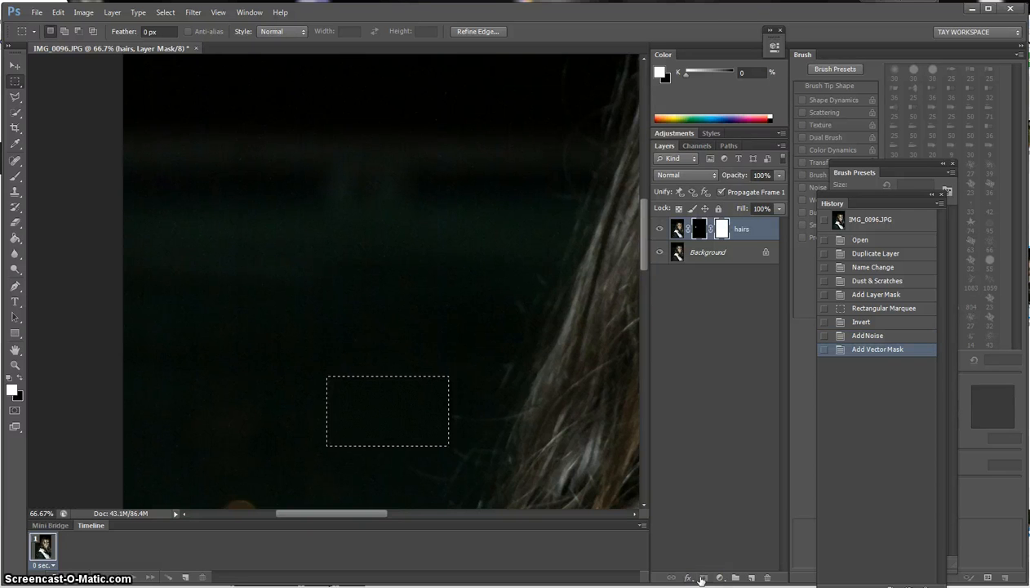
key("Delete")
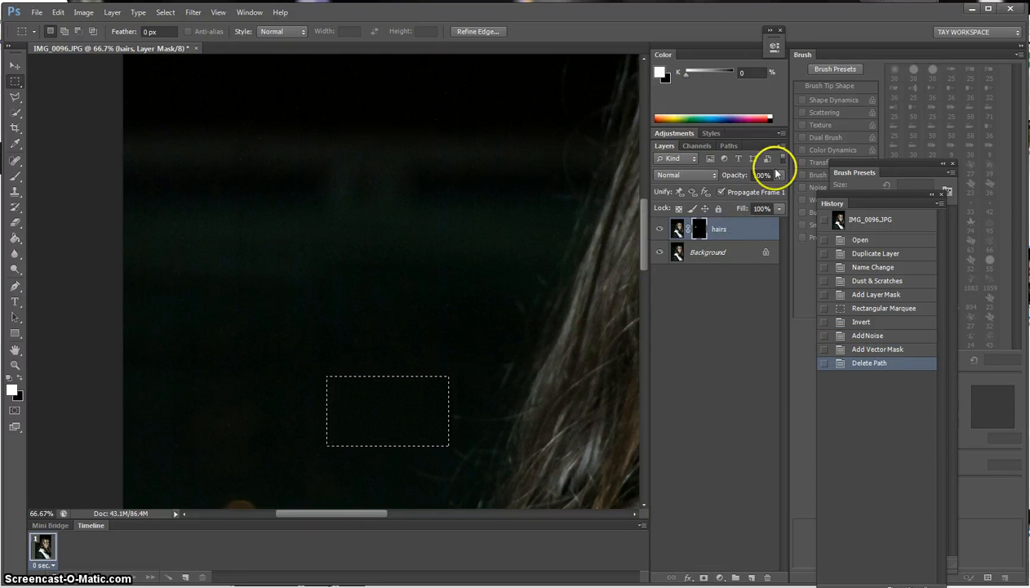
Step: Display the hairs layer mask by itself and marquee a slightly larger rectangle around its white area
left_click(699, 231, "alt")
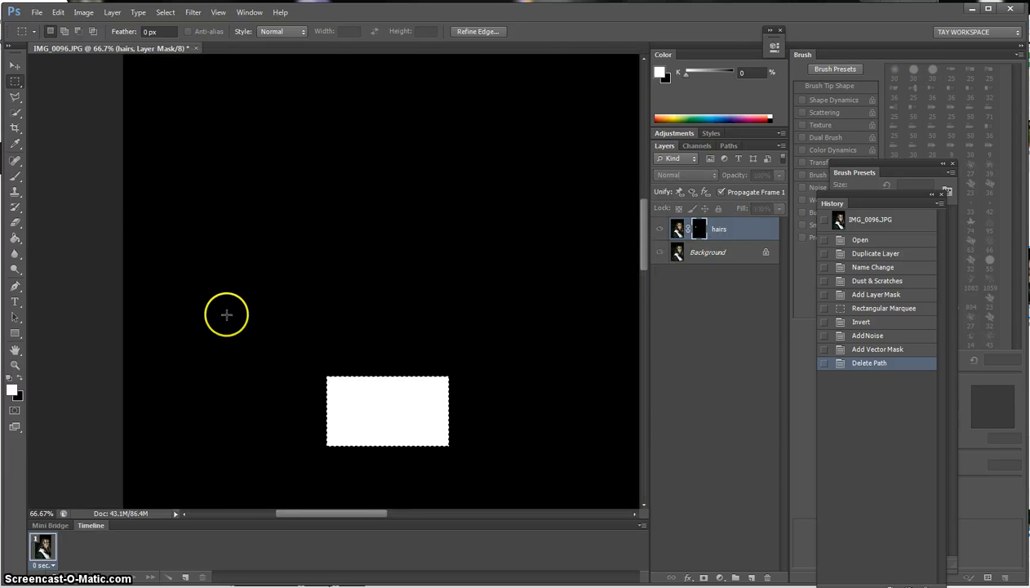
left_click(20, 83)
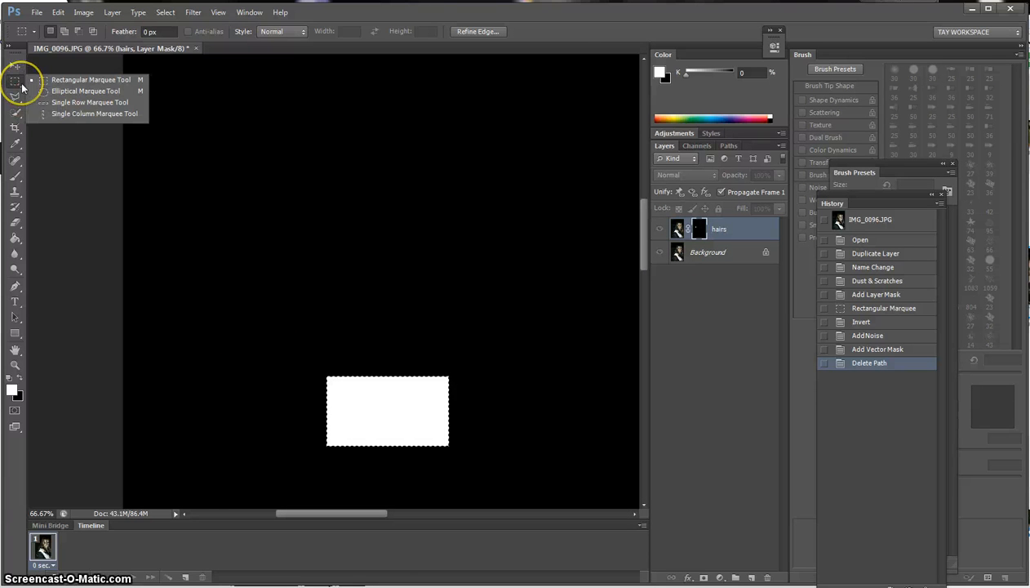
left_click(39, 82)
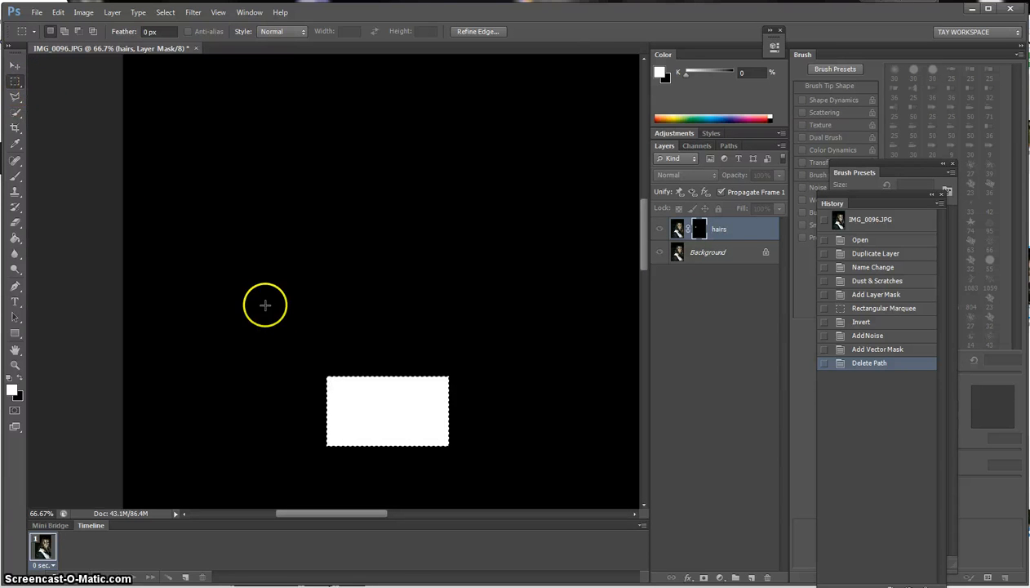
left_click_drag(366, 405, 455, 457)
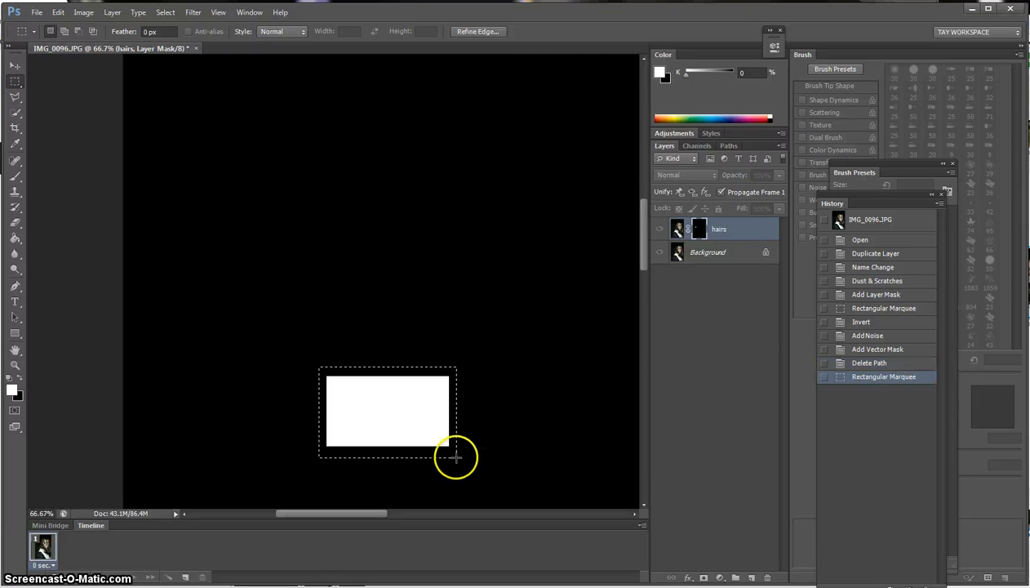
Step: Paint over the mask's white rectangle with a black 400 px brush and deselect the marquee
left_click(14, 177)
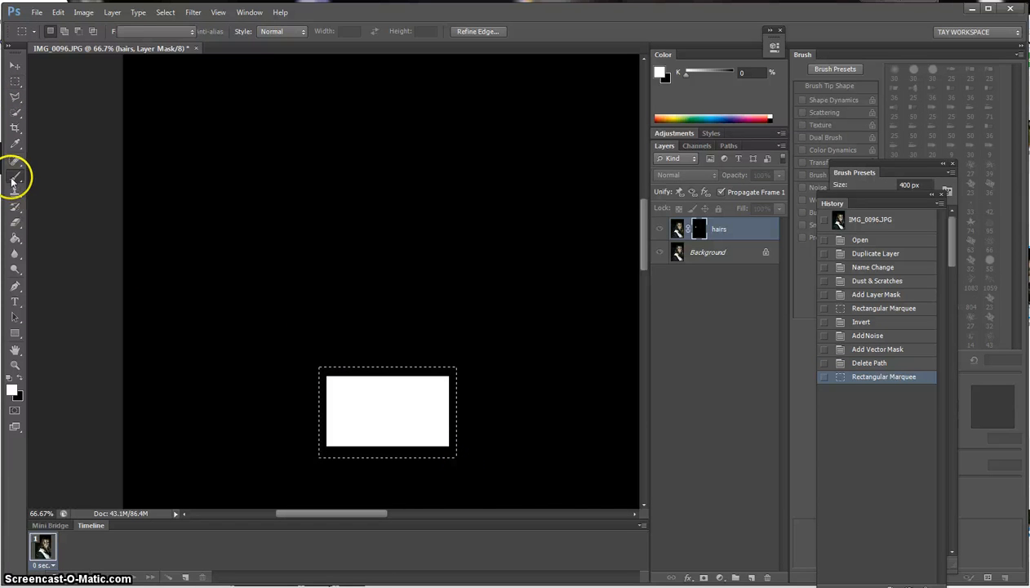
right_click(13, 179)
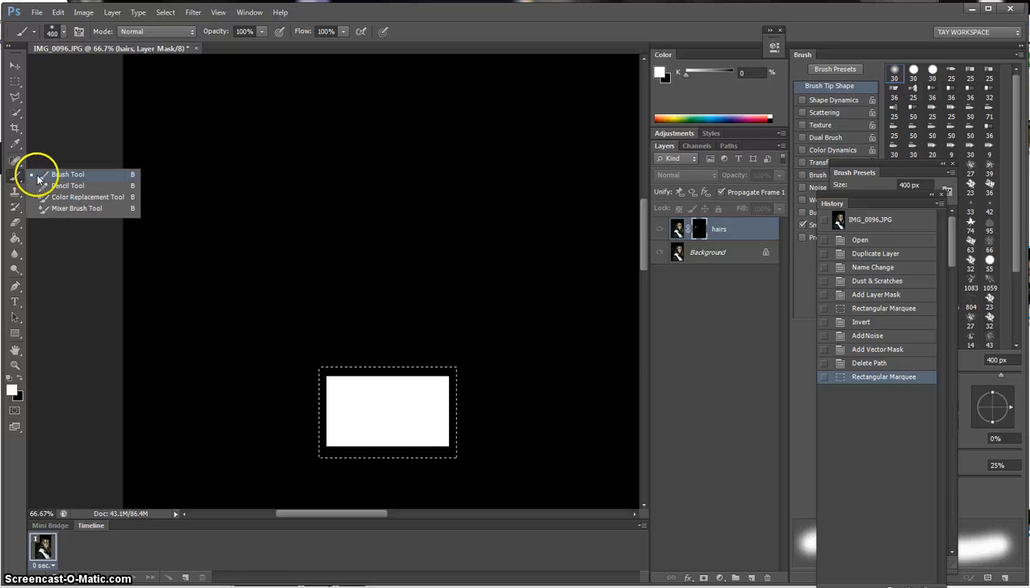
left_click(39, 174)
left_click(18, 376)
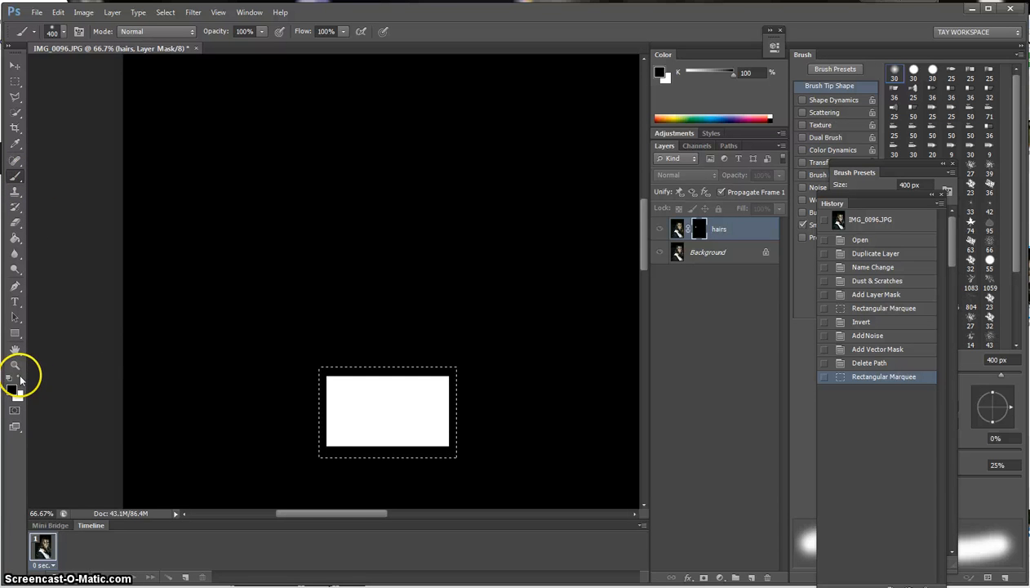
left_click_drag(301, 393, 307, 405)
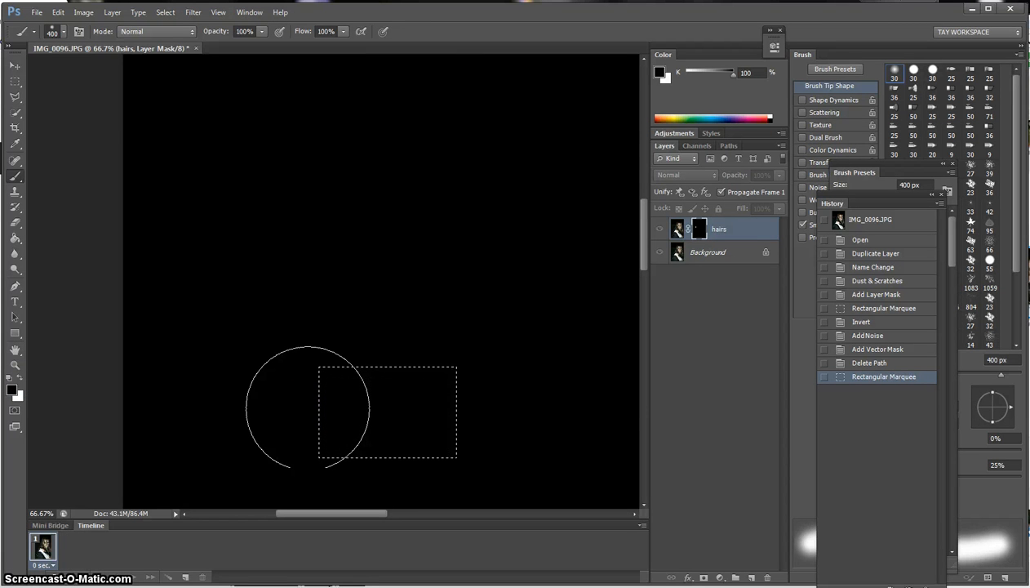
left_click_drag(359, 420, 351, 421)
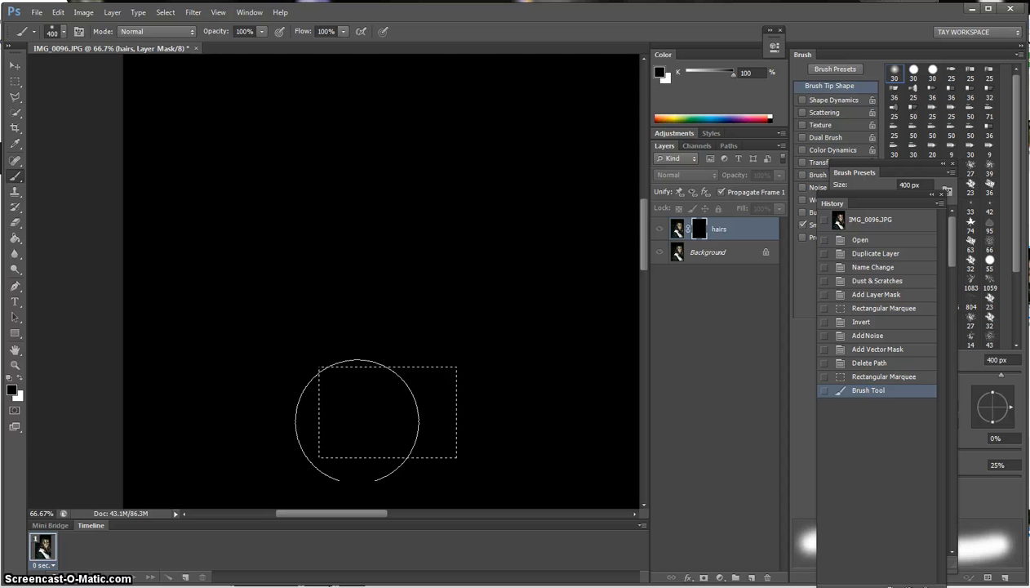
key("ctrl+d")
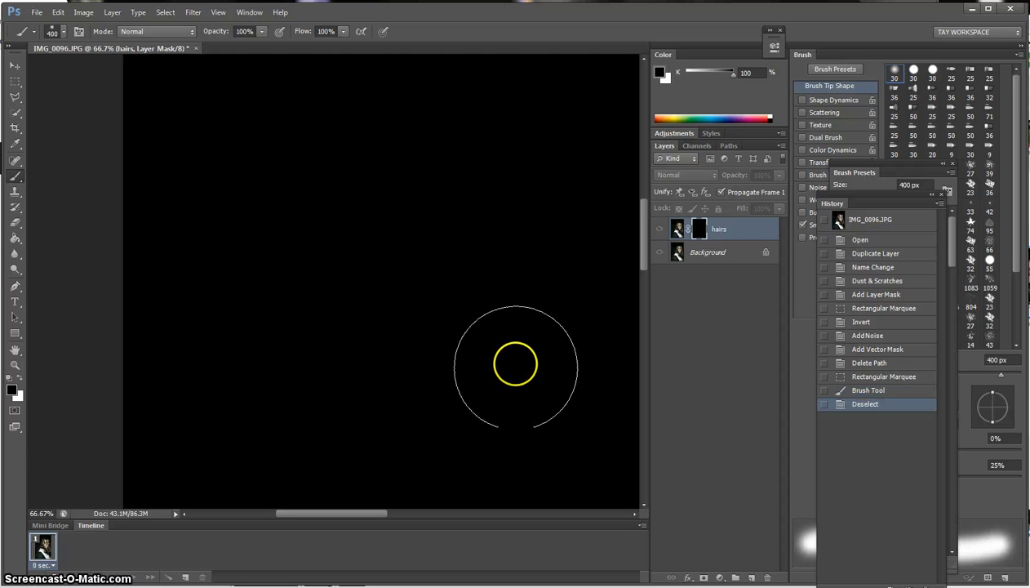
Step: Return to the hairs layer's image, reduce the brush to 125 px and paint white in the dark background beside the hair
left_click(678, 230)
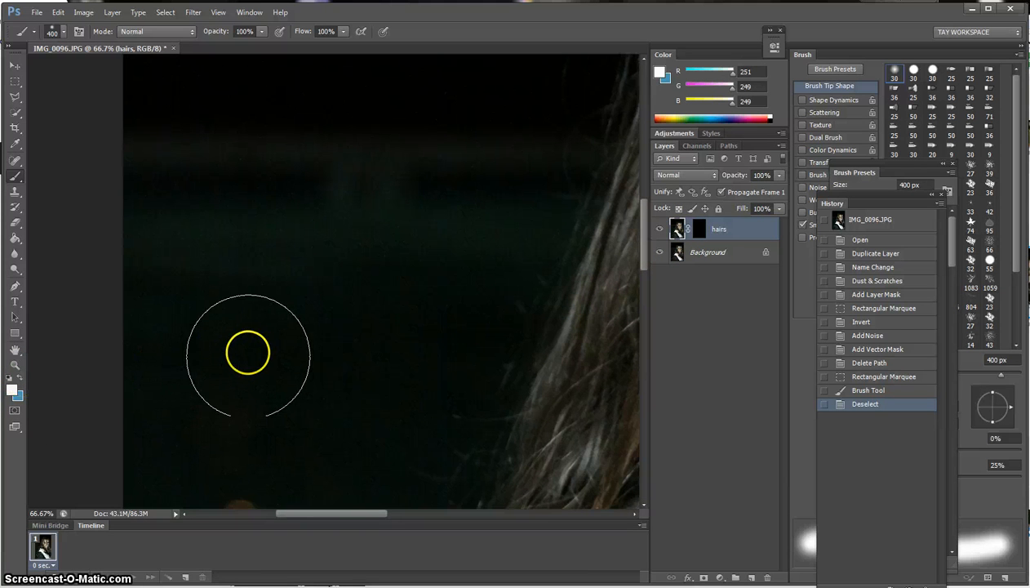
key("[")
key("[")
key("bracketleft")
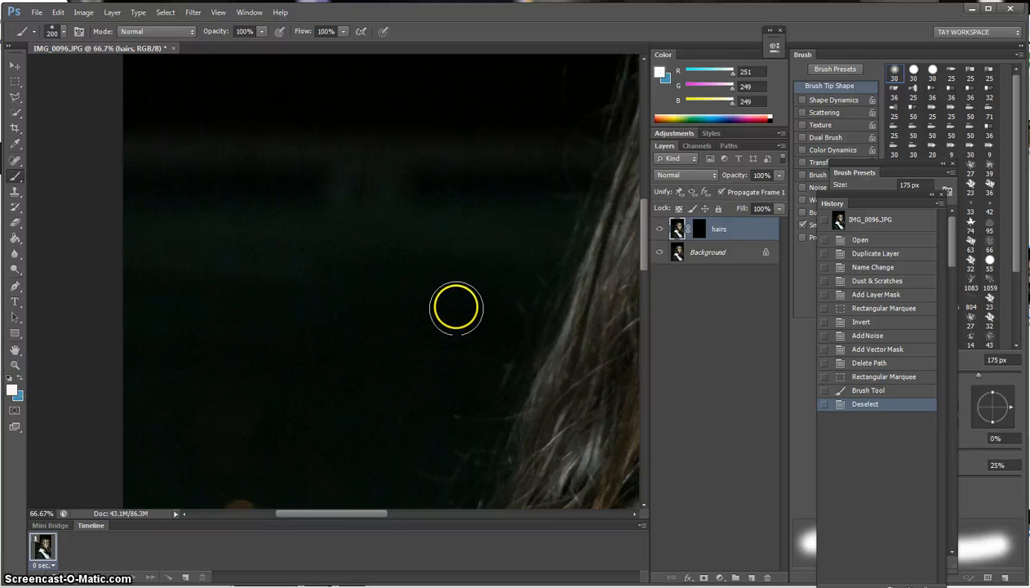
key("bracketleft")
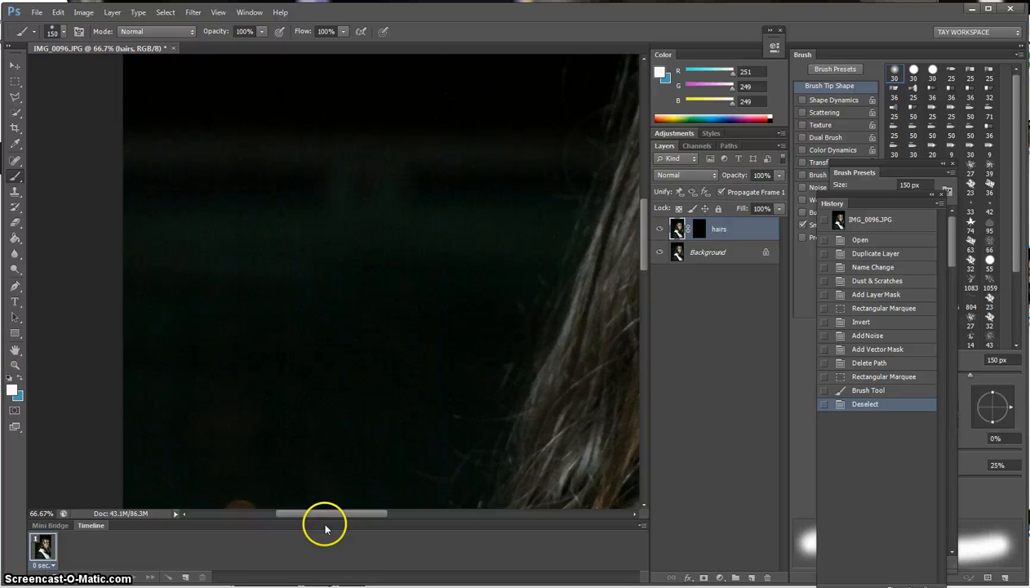
left_click_drag(326, 516, 369, 516)
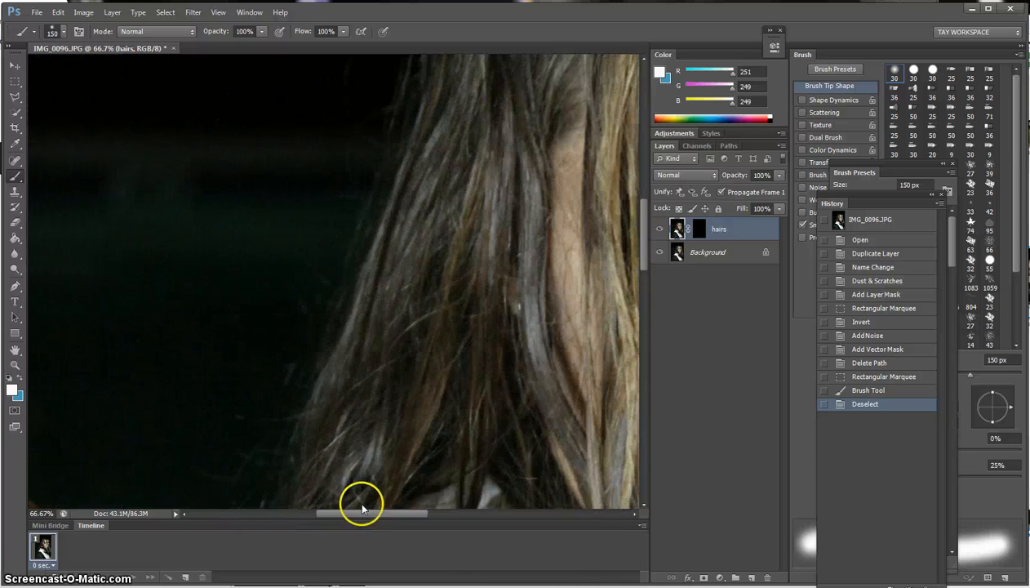
key("bracketleft")
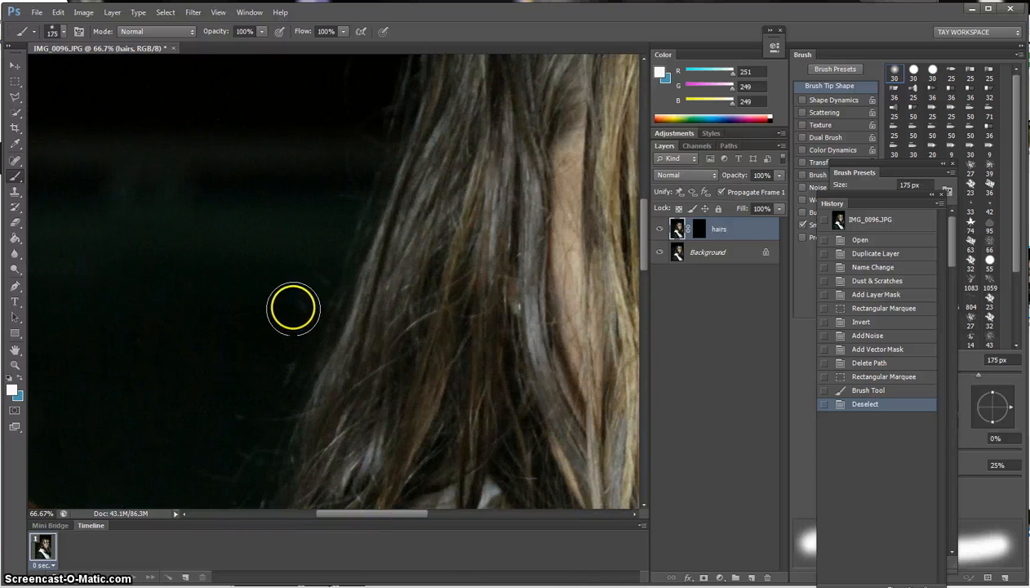
mouse_move(290, 308)
left_mouse_down()
mouse_move(292, 299)
mouse_move(300, 308)
left_mouse_up()
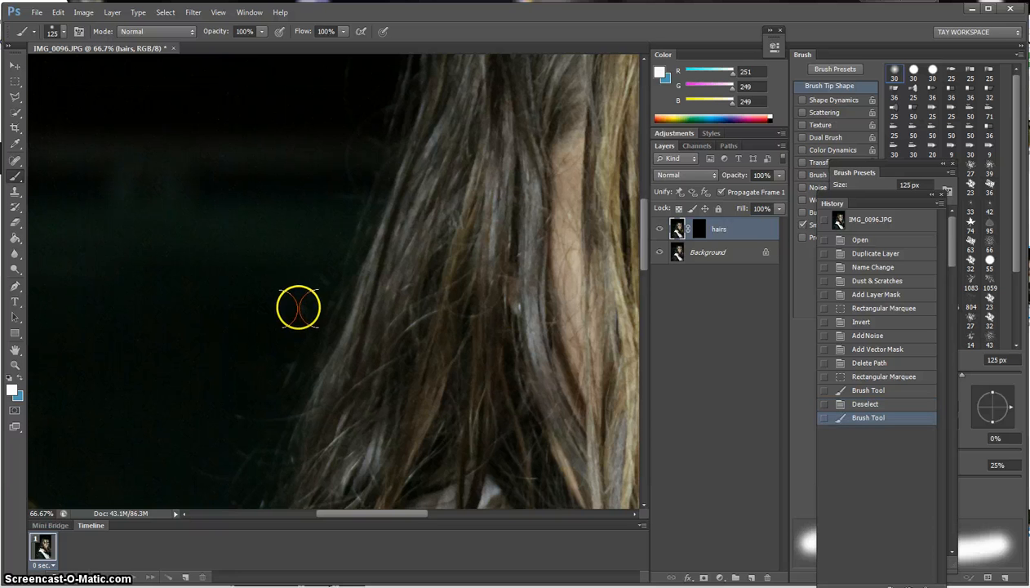
Step: Target the hairs layer mask and brush black over the dark background beside the hair
left_click(698, 229)
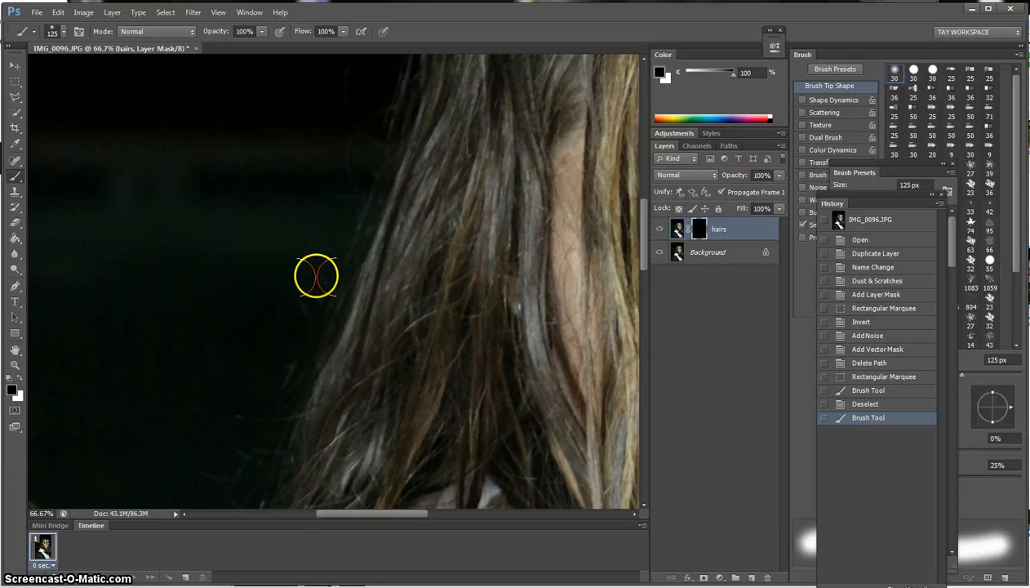
left_click_drag(322, 283, 247, 342)
left_click(292, 301)
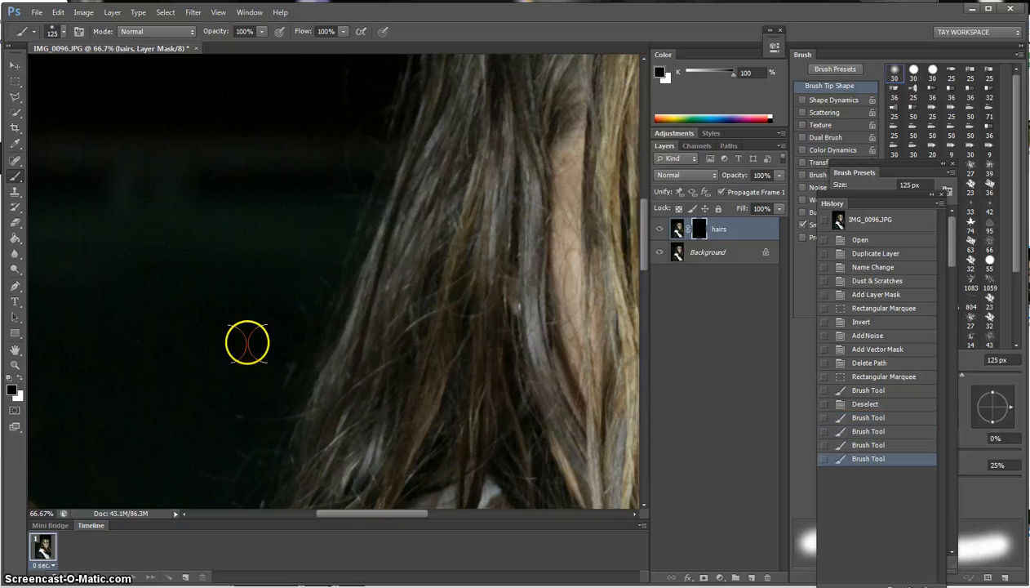
Step: Switch the brush color to white and dab the mask at one spot beside the hair to reveal the hairs layer
left_click(19, 378)
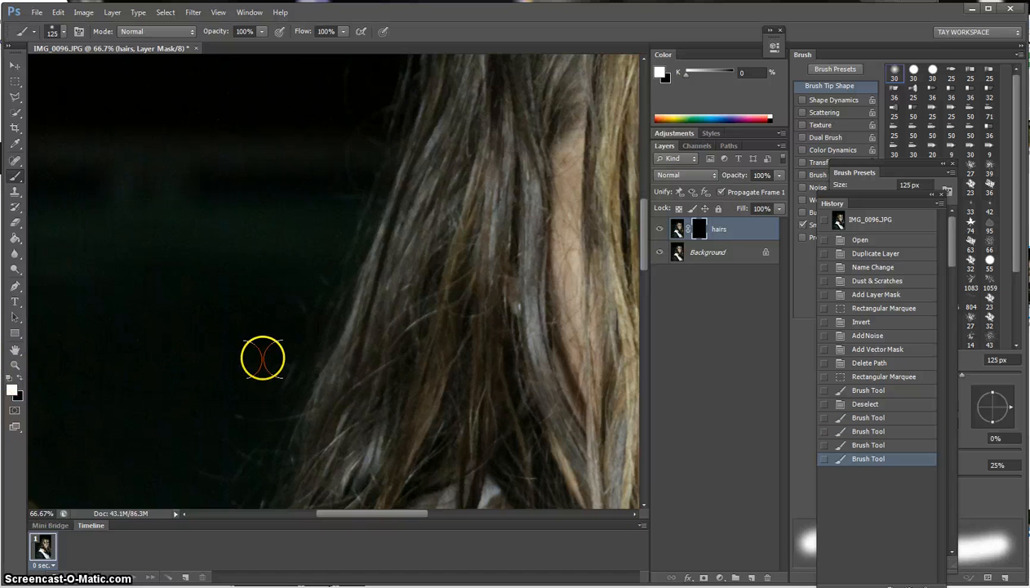
left_click(299, 309)
left_click(299, 312)
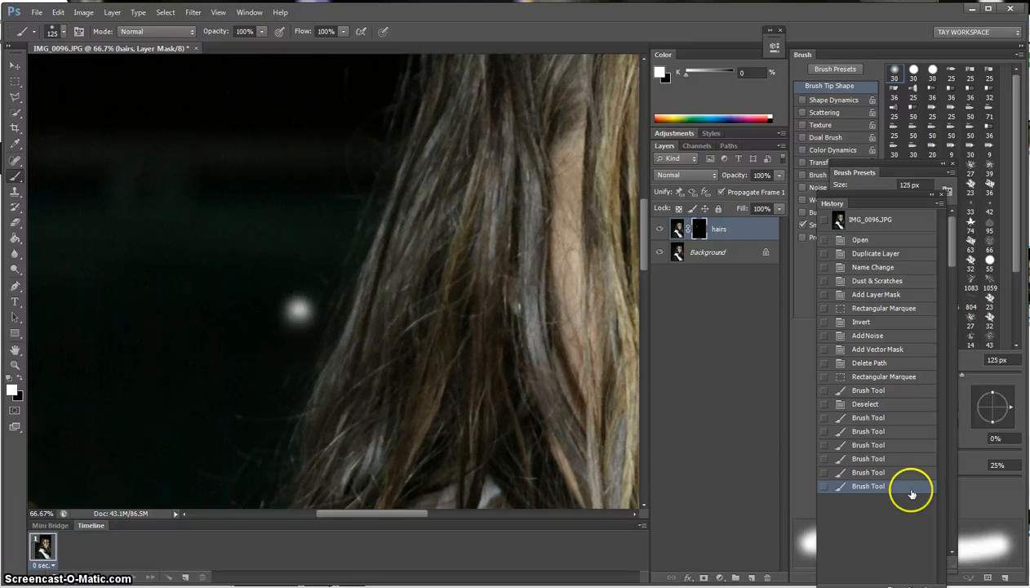
Step: Roll the history back and delete all Brush Tool states made after the Deselect state
left_click(867, 445)
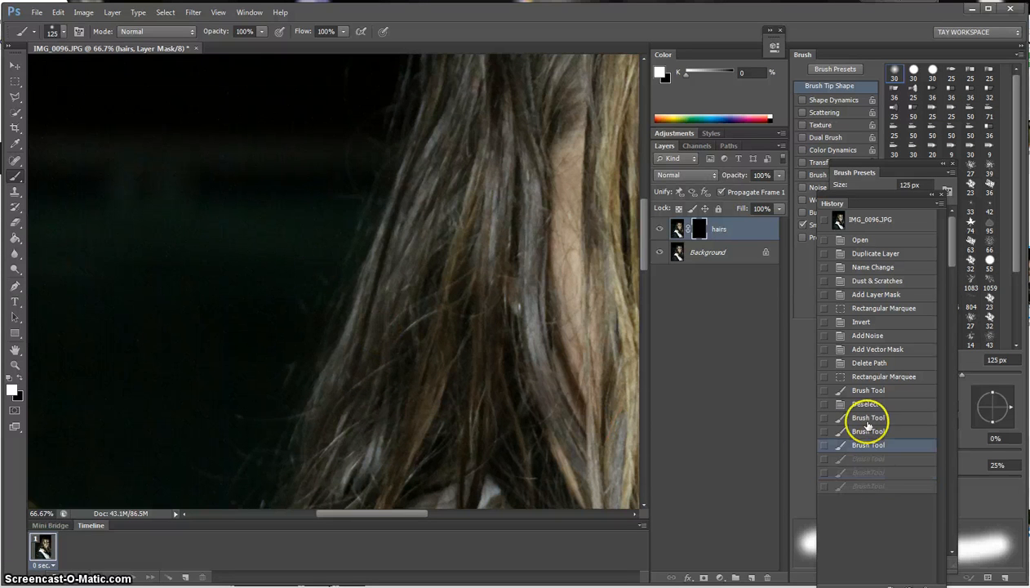
left_click(868, 418)
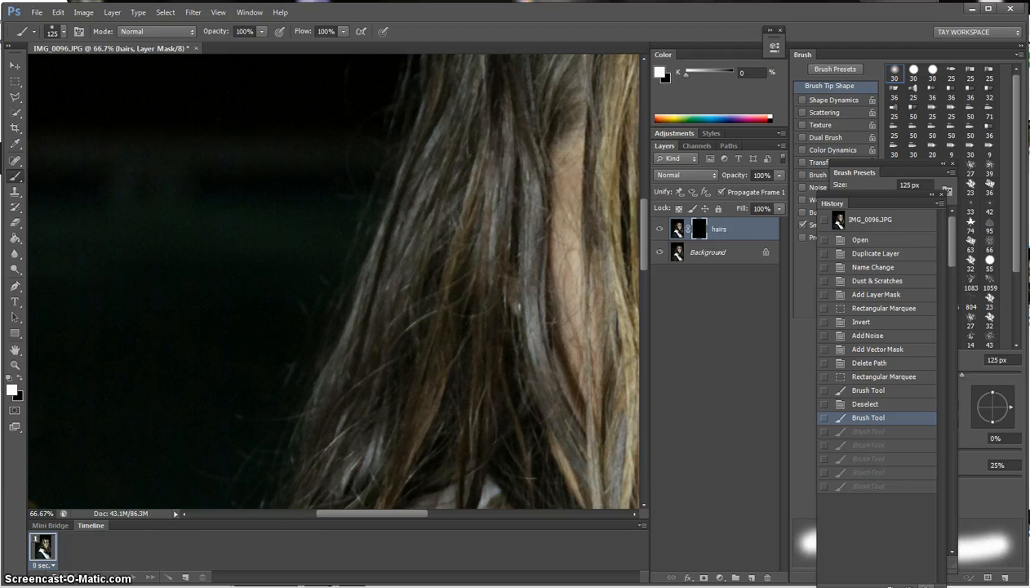
left_click(926, 587)
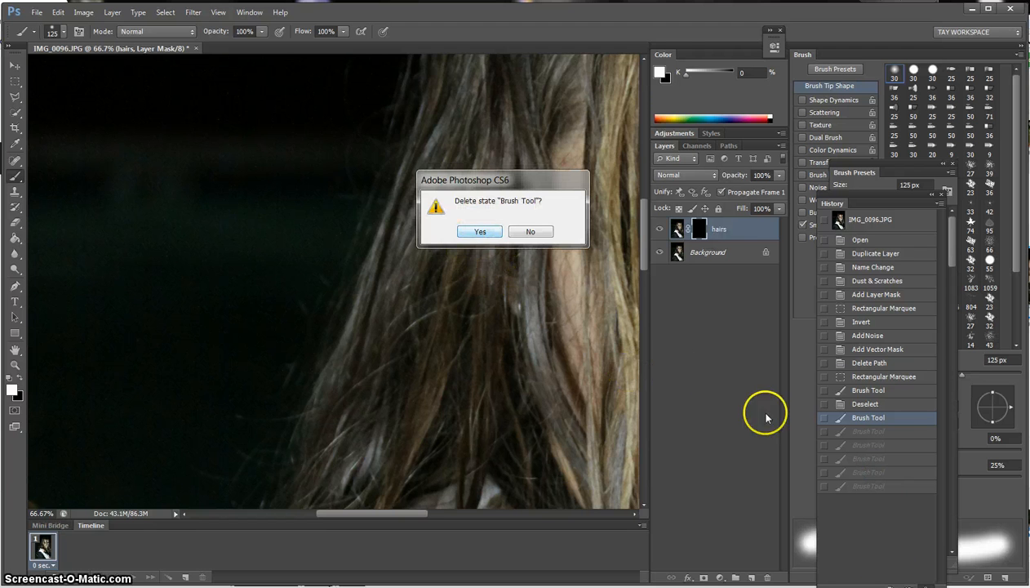
left_click(480, 231)
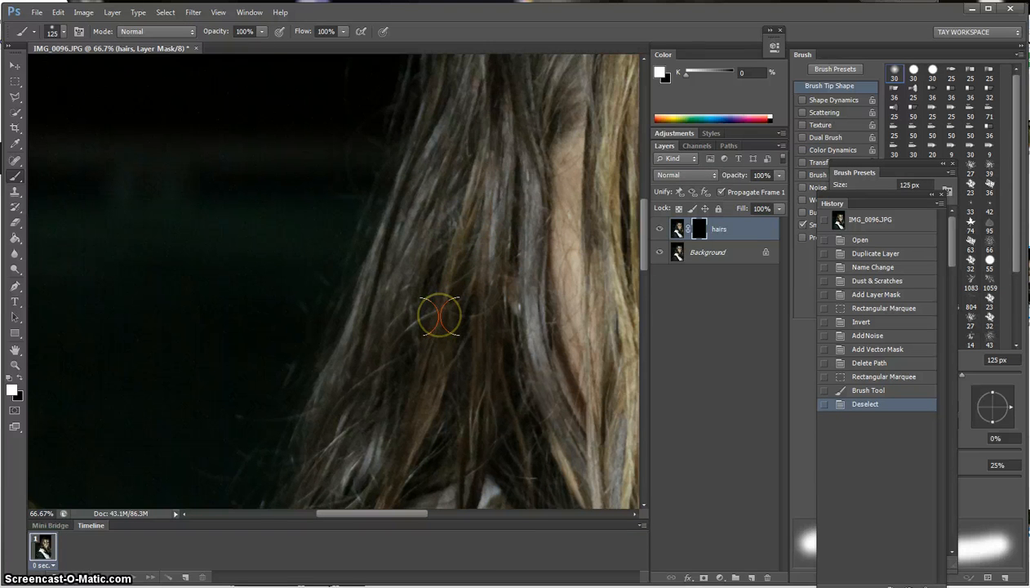
Step: Examine the History States setting in the Performance preferences and close the preferences
left_click(39, 14)
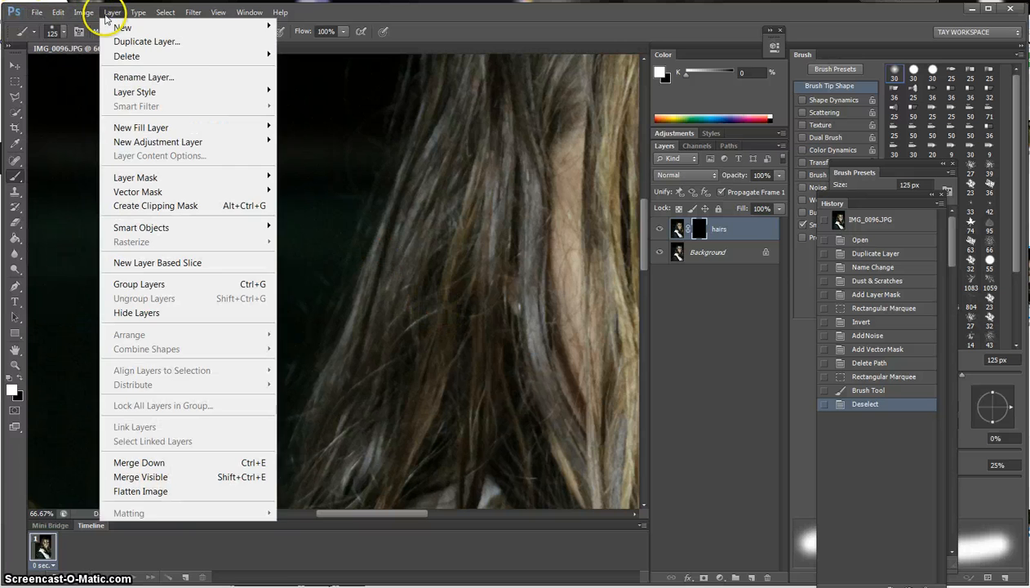
mouse_move(88, 18)
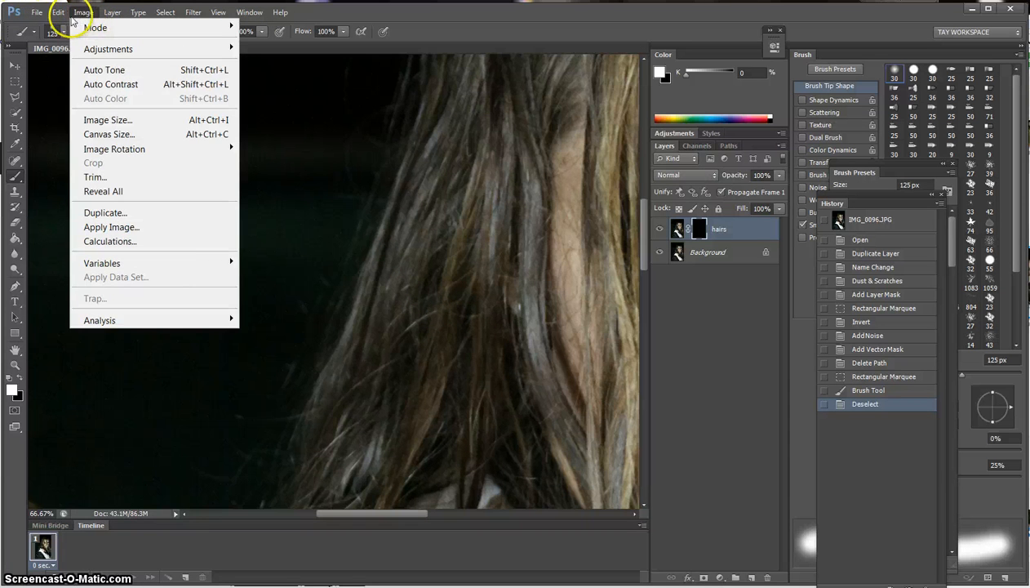
mouse_move(58, 12)
mouse_move(138, 558)
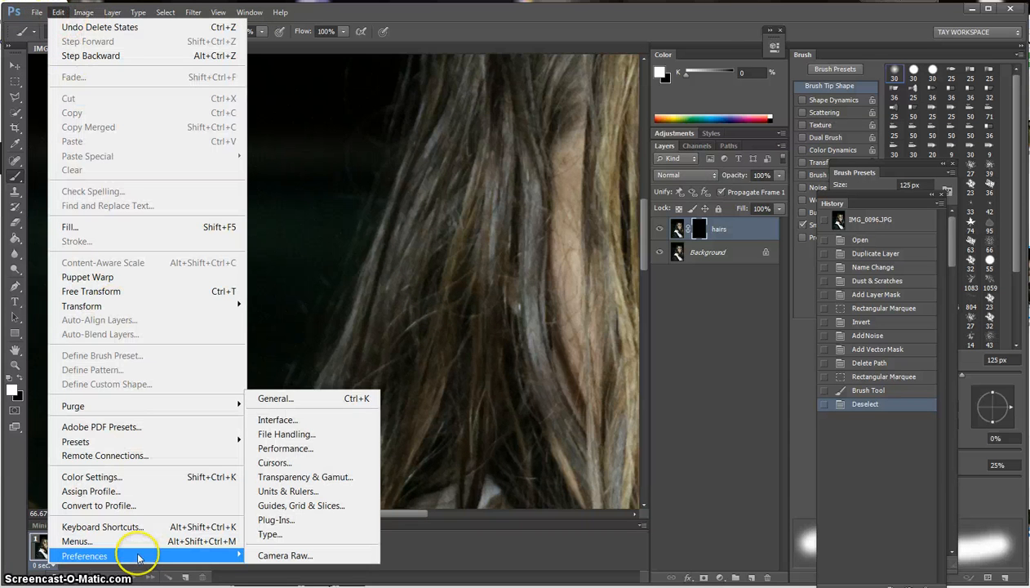
left_click(270, 420)
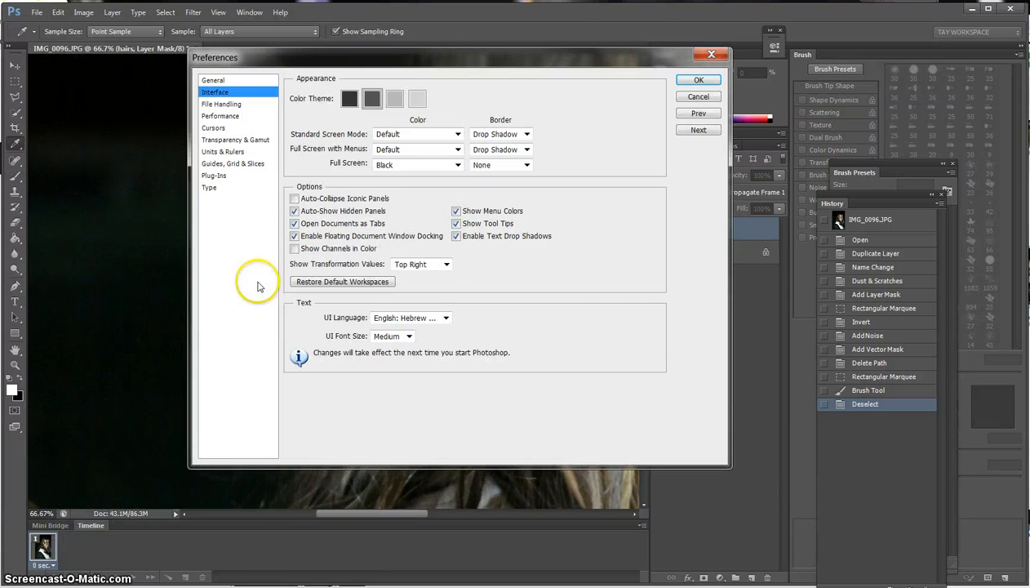
left_click(221, 104)
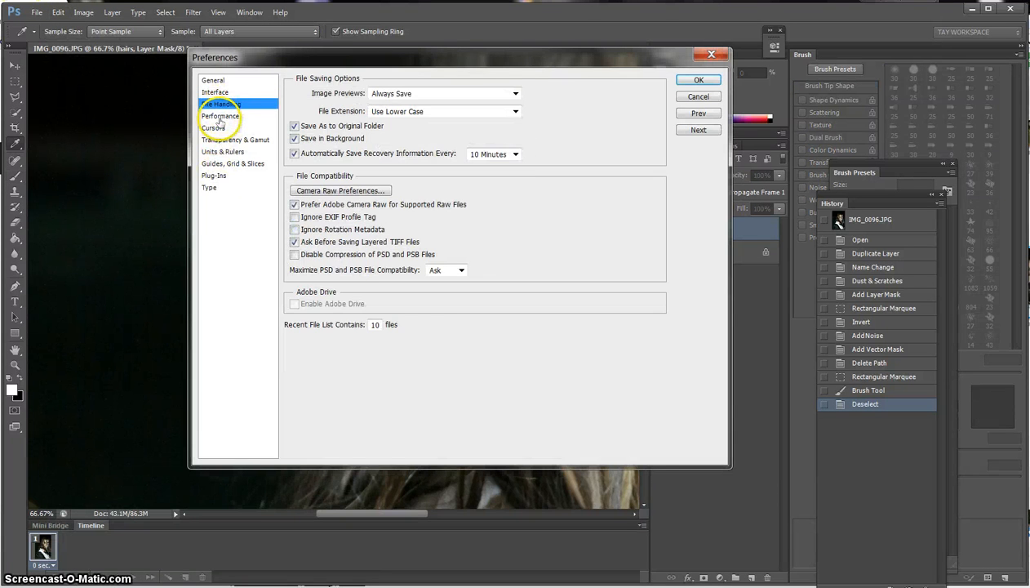
left_click(220, 116)
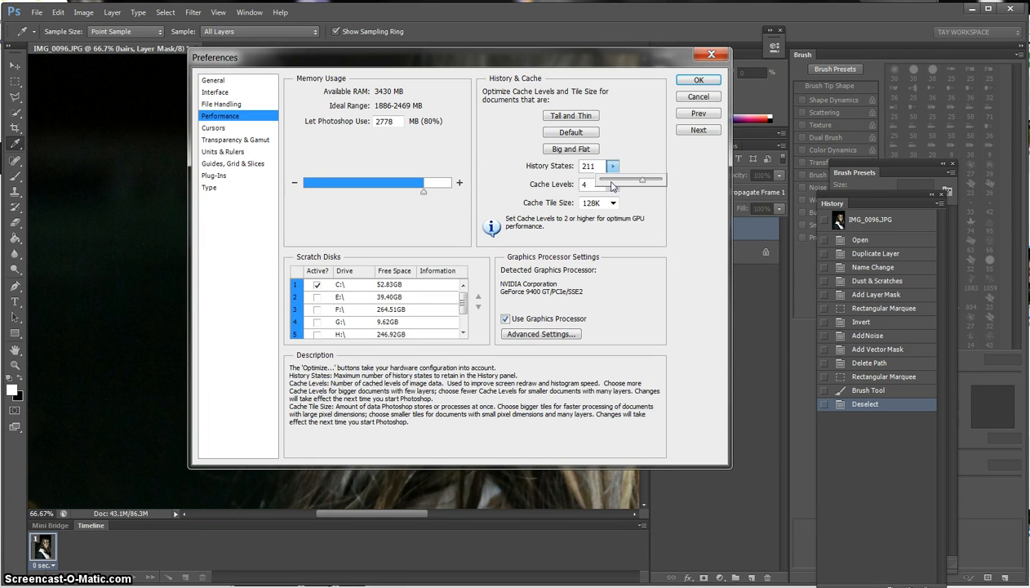
left_click(699, 82)
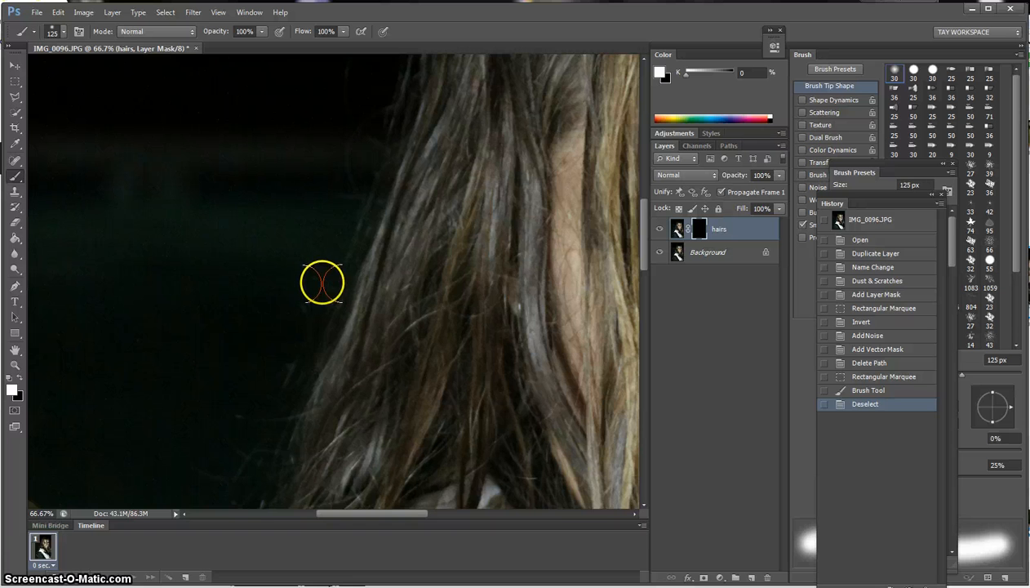
Step: Paint white on the hairs layer mask over stray hairs in the dark background, reducing the brush to 60 px after the first stroke
left_click_drag(322, 282, 302, 291)
key("bracketleft")
key("bracketleft")
key("bracketleft")
key("bracketleft")
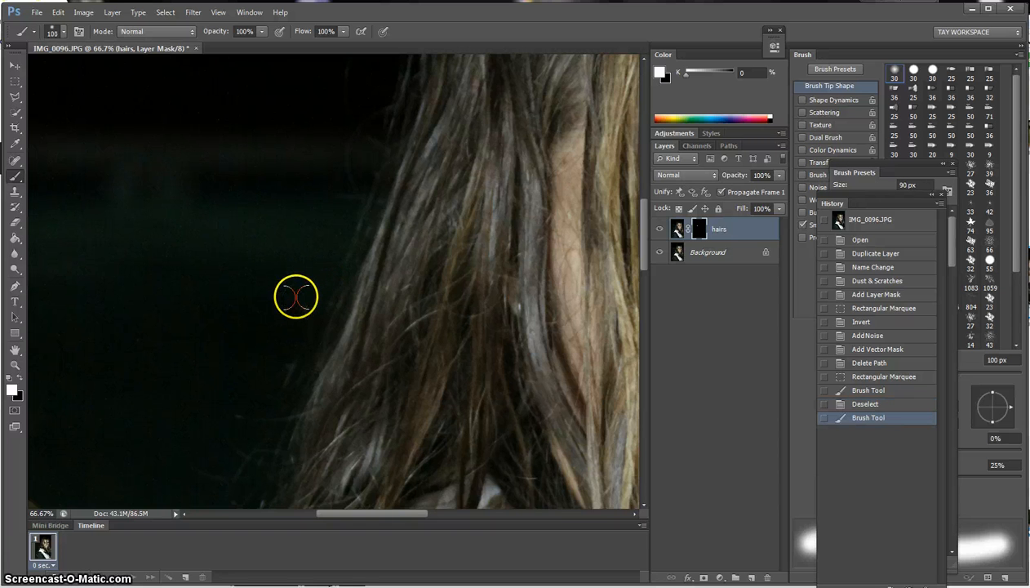
key("bracketleft")
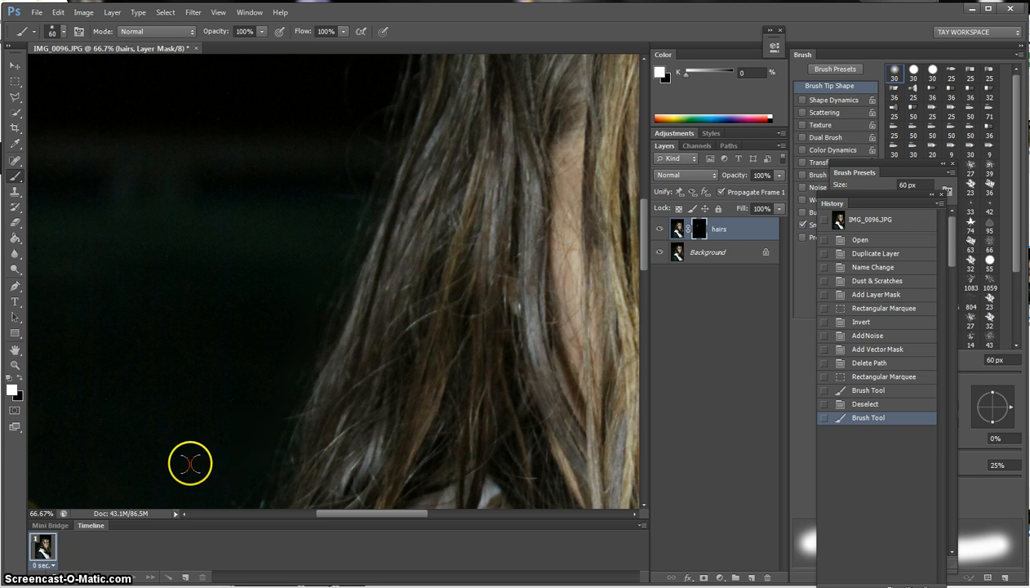
mouse_move(190, 463)
left_mouse_down()
mouse_move(219, 480)
mouse_move(228, 468)
left_mouse_up()
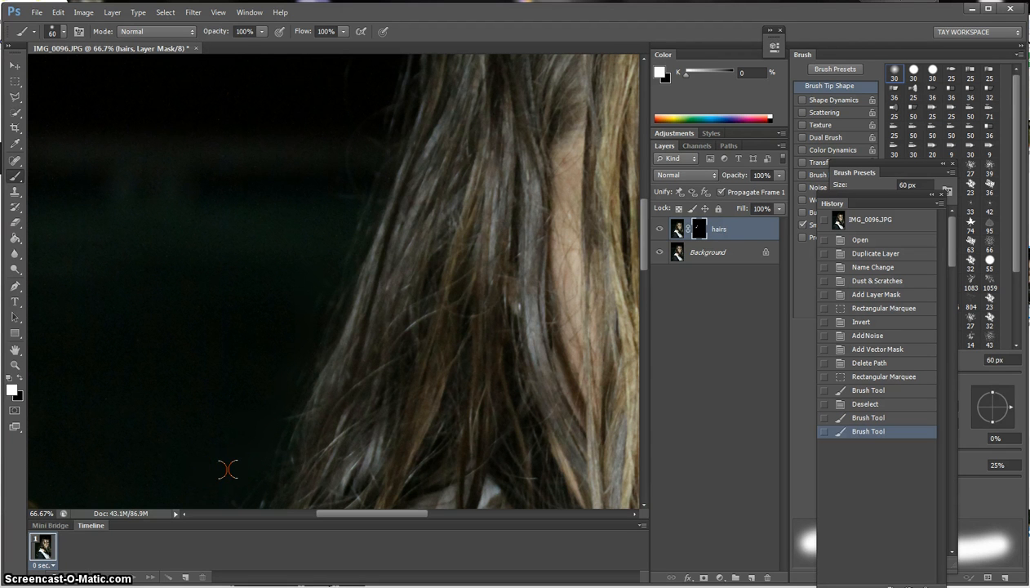
Step: Enlarge the brush to 200 px for painting around the whole hair outline
key("ctrl+minus")
key("ctrl+minus")
key("ctrl+minus")
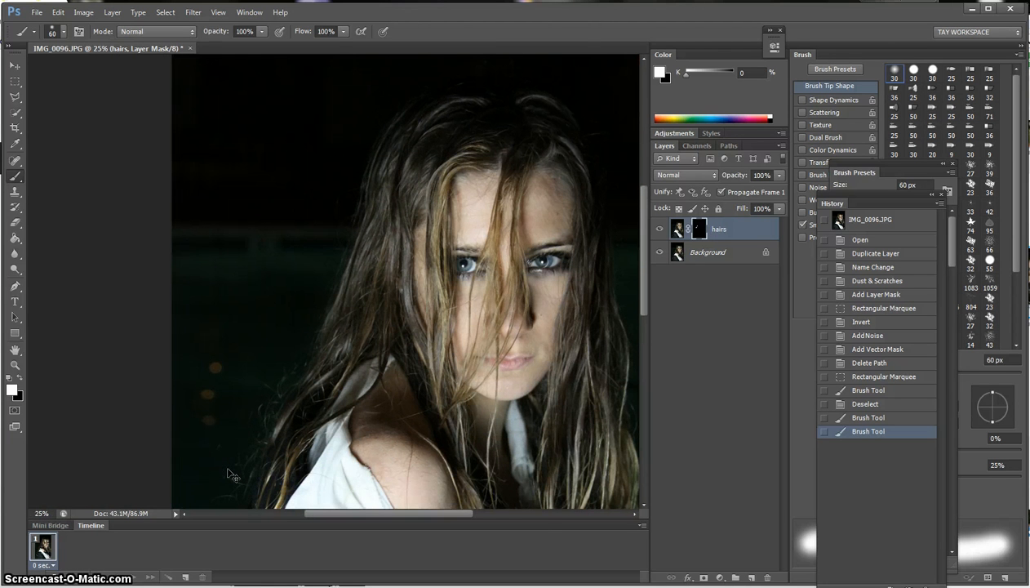
key("bracketright")
key("bracketright")
key("bracketright")
key("bracketright")
key("bracketright")
key("bracketright")
key("bracketright")
key("bracketright")
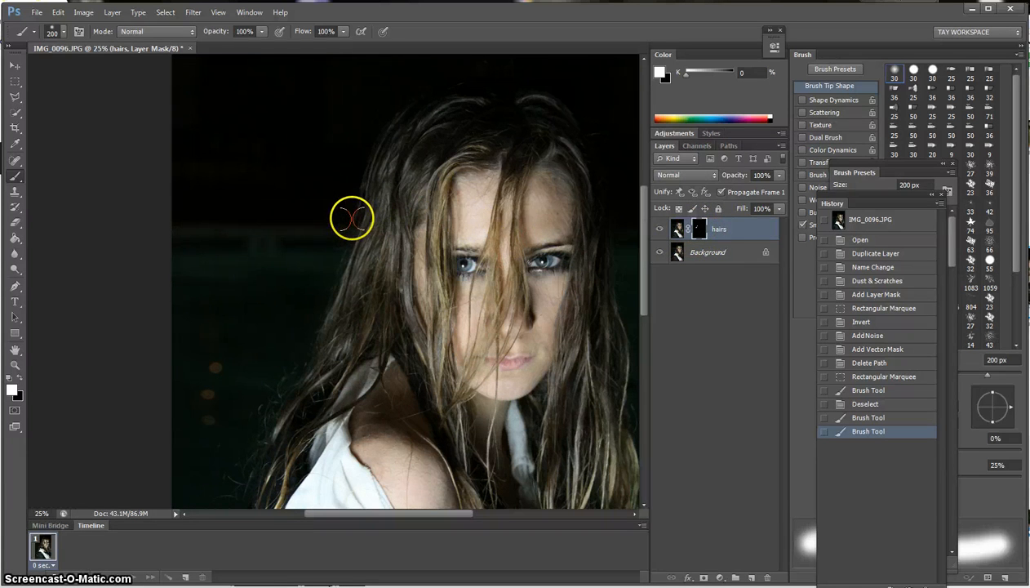
Step: Try painting the mask white along the hair outline and roll the history back to the first stroke after Deselect
left_click(341, 239)
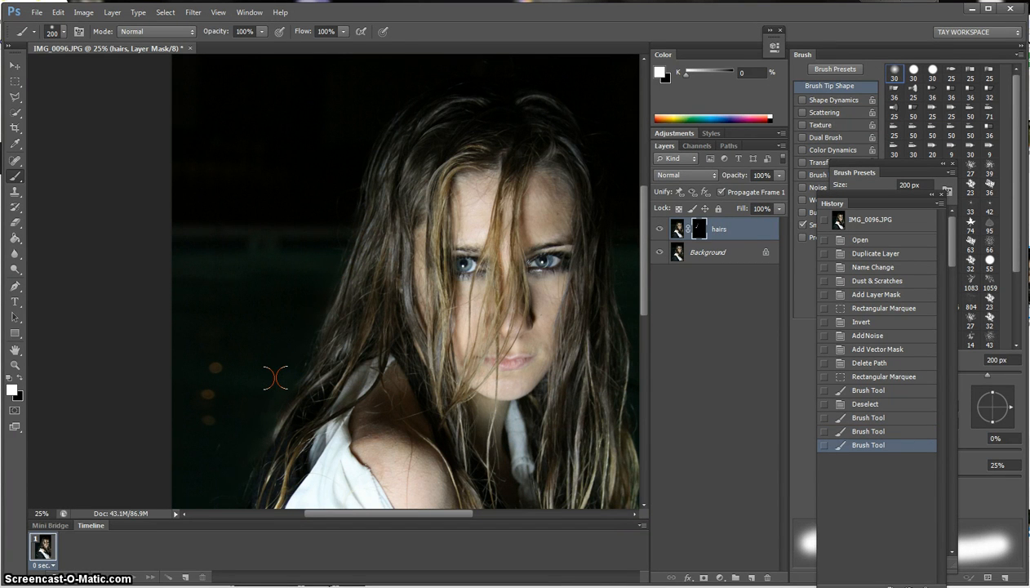
mouse_move(276, 378)
left_mouse_down()
mouse_move(220, 458)
mouse_move(291, 369)
mouse_move(375, 127)
mouse_move(442, 97)
mouse_move(528, 87)
mouse_move(598, 148)
mouse_move(628, 310)
mouse_move(618, 362)
mouse_move(632, 427)
left_mouse_up()
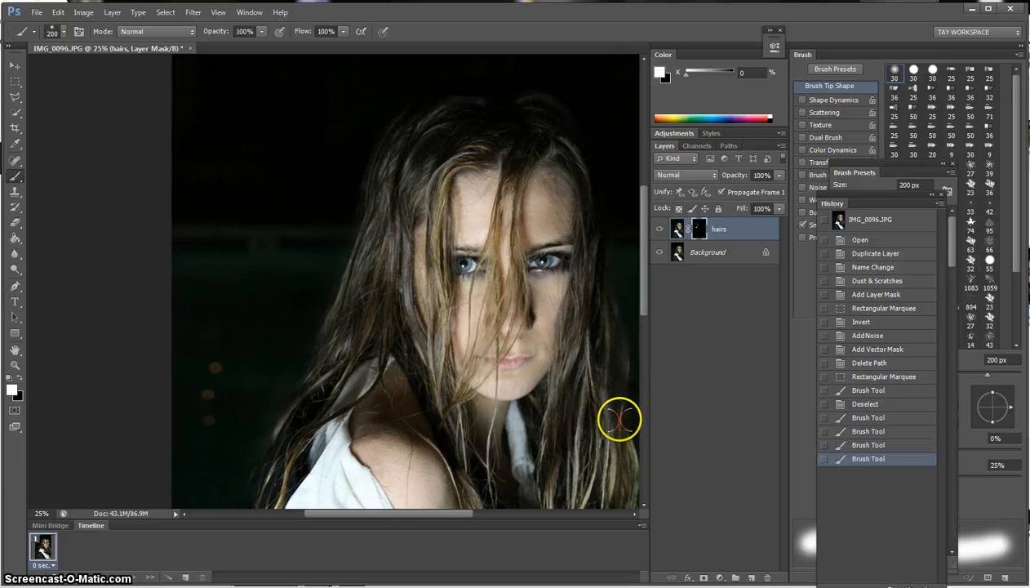
left_click(883, 430)
left_click(888, 417)
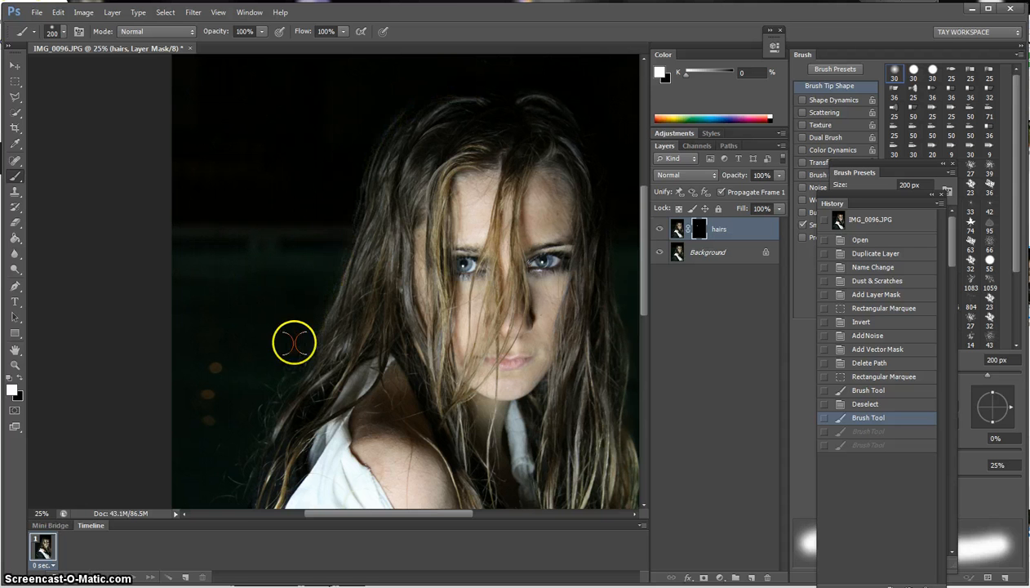
Step: Paint the mask white with the 200 px brush along the hair outline, from beside the shoulder up and over the head
left_click_drag(288, 369, 292, 345)
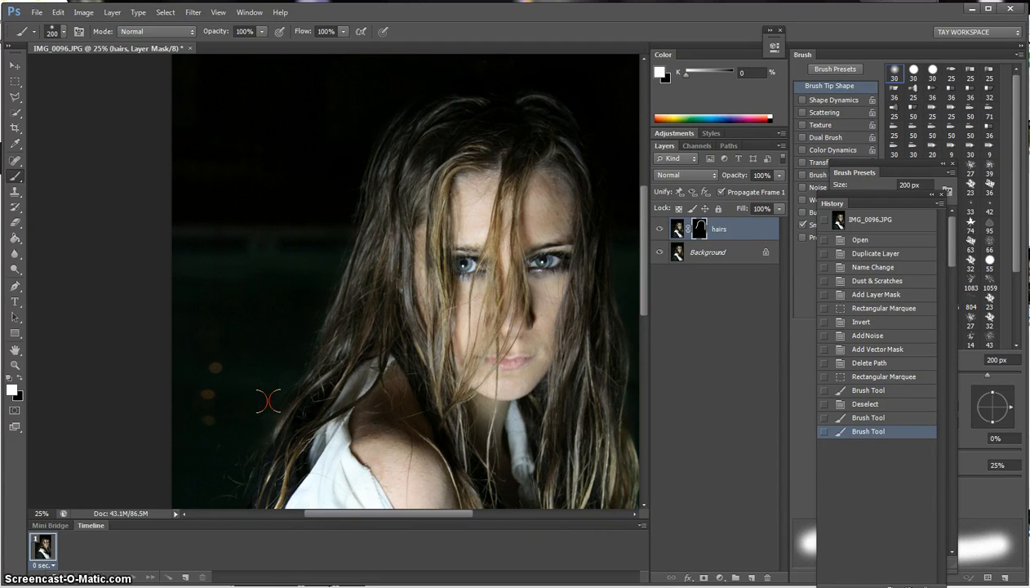
mouse_move(270, 400)
left_mouse_down()
mouse_move(242, 490)
mouse_move(248, 448)
left_mouse_up()
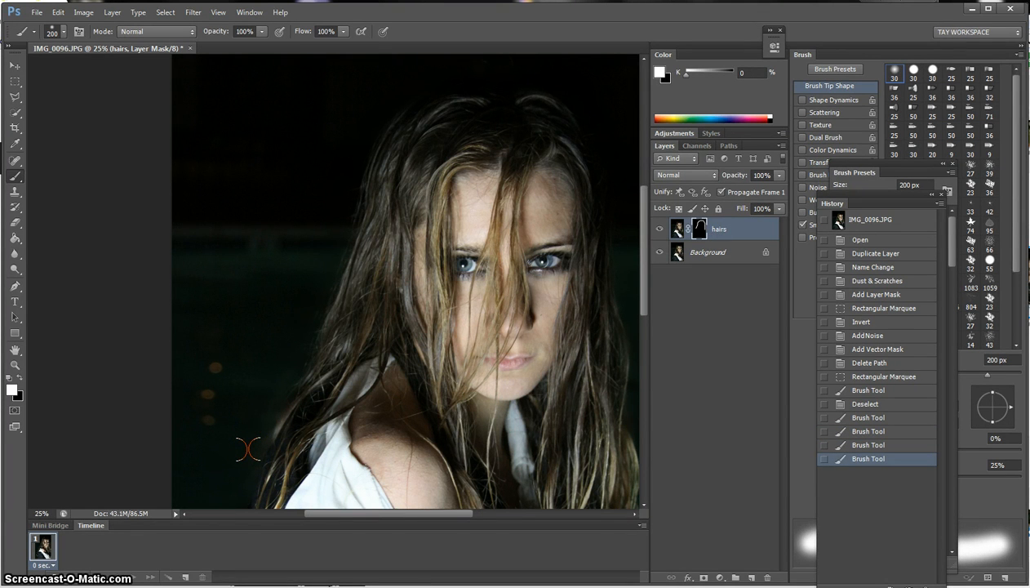
mouse_move(249, 448)
left_mouse_down()
mouse_move(291, 379)
mouse_move(340, 212)
left_mouse_up()
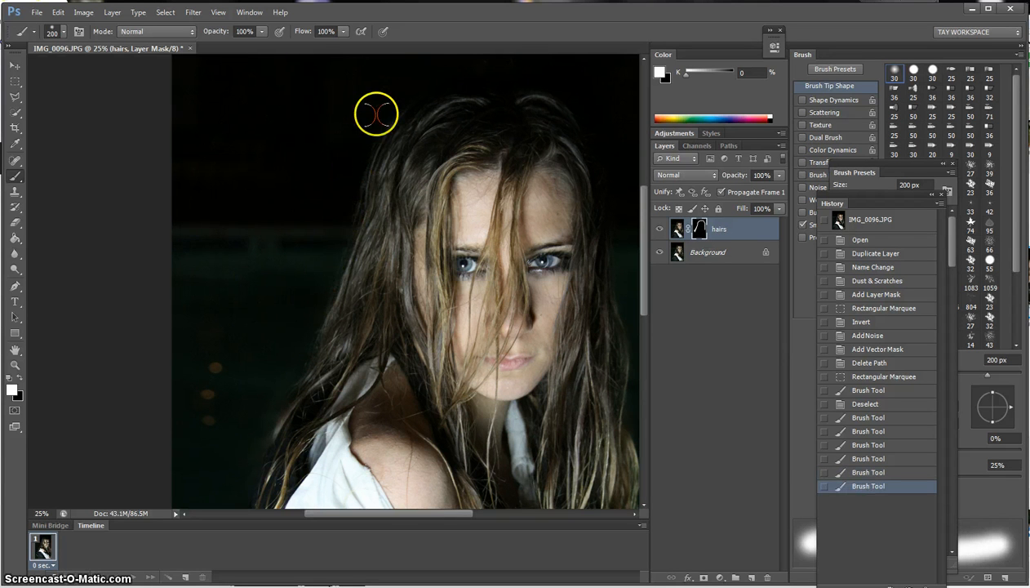
left_click_drag(376, 115, 573, 62)
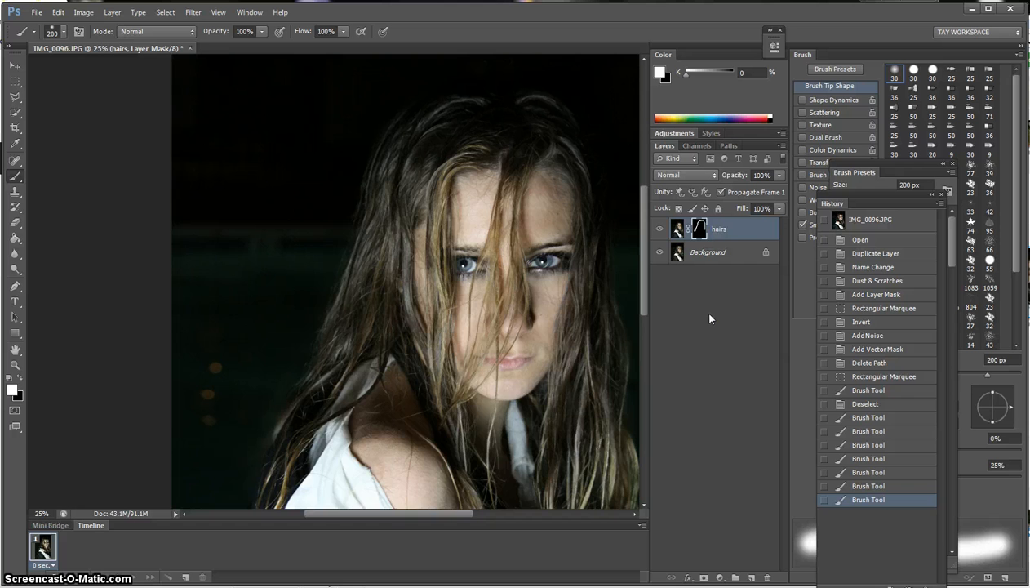
key("ctrl+plus")
key("ctrl+plus")
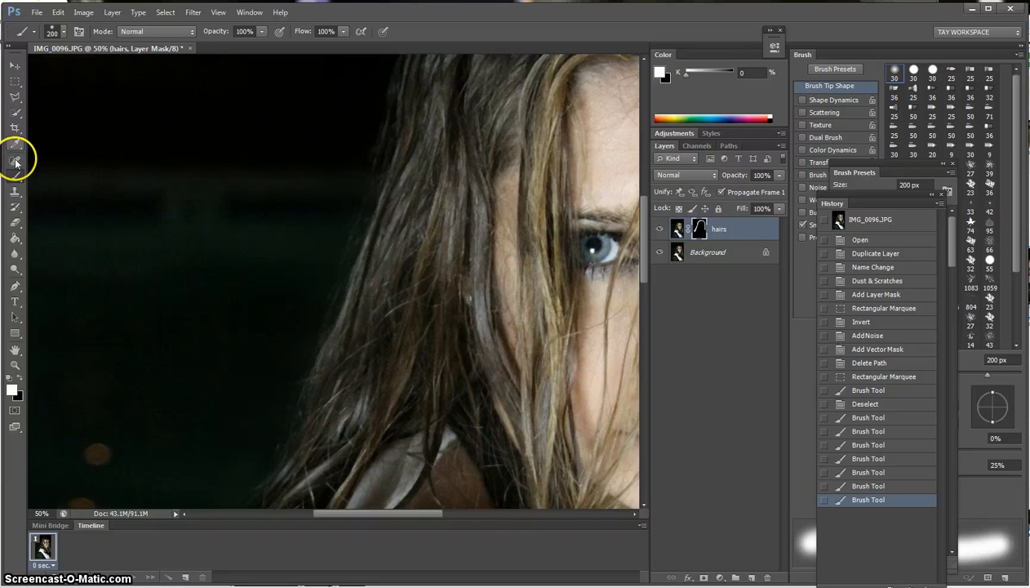
left_click(16, 68)
left_click_drag(572, 213, 246, 205)
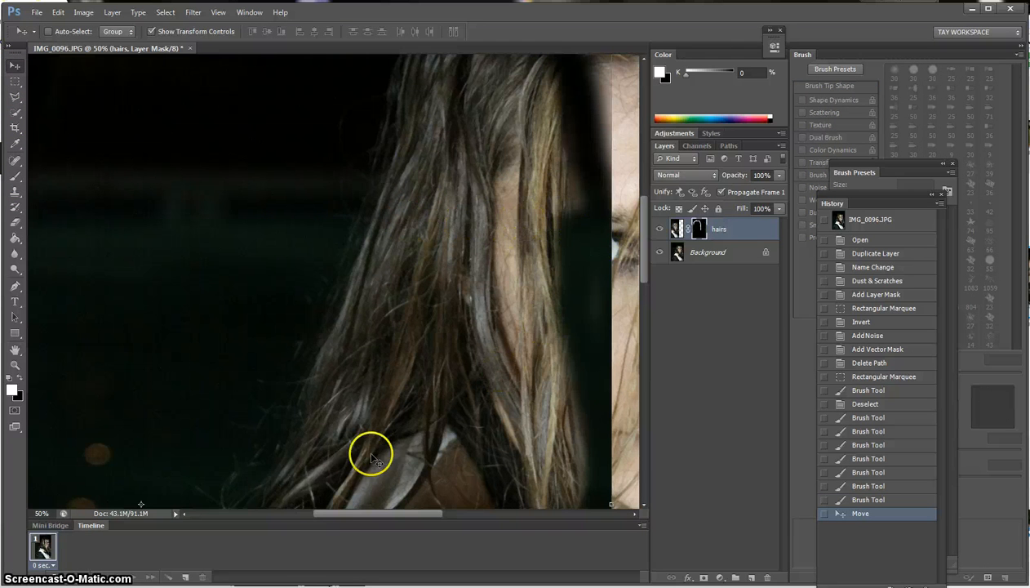
mouse_move(363, 511)
left_mouse_down()
mouse_move(467, 515)
mouse_move(430, 514)
left_mouse_up()
key("ctrl+z")
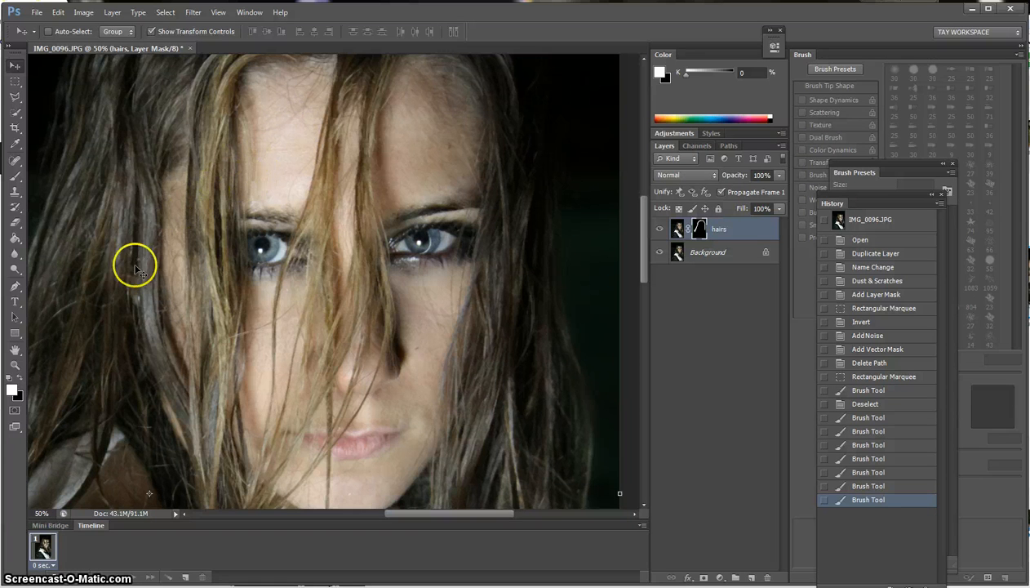
Step: Set the brush to 60 px at 29% opacity and paint white on the mask over the fine hairs on the forehead
key("b")
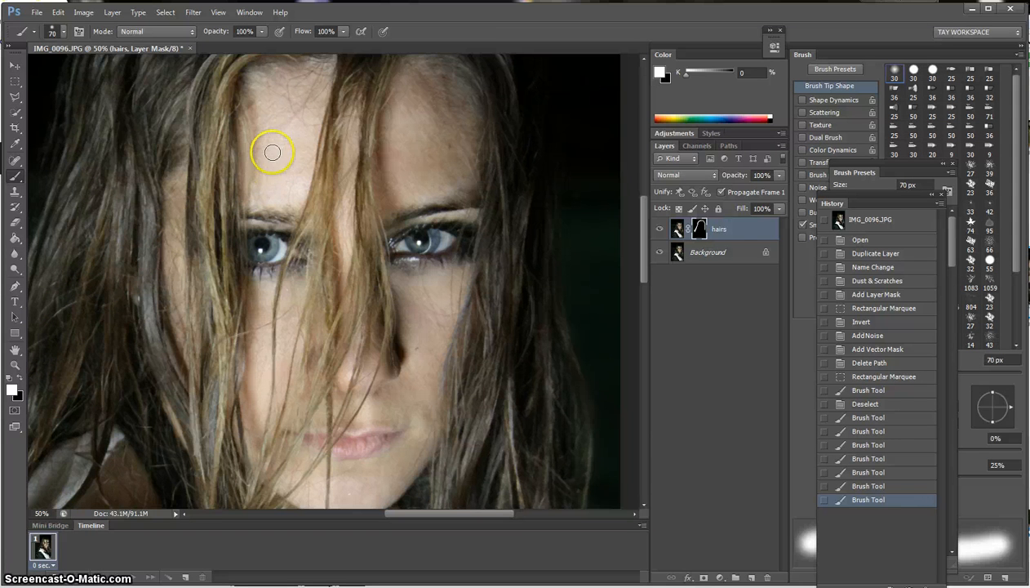
key("bracketleft")
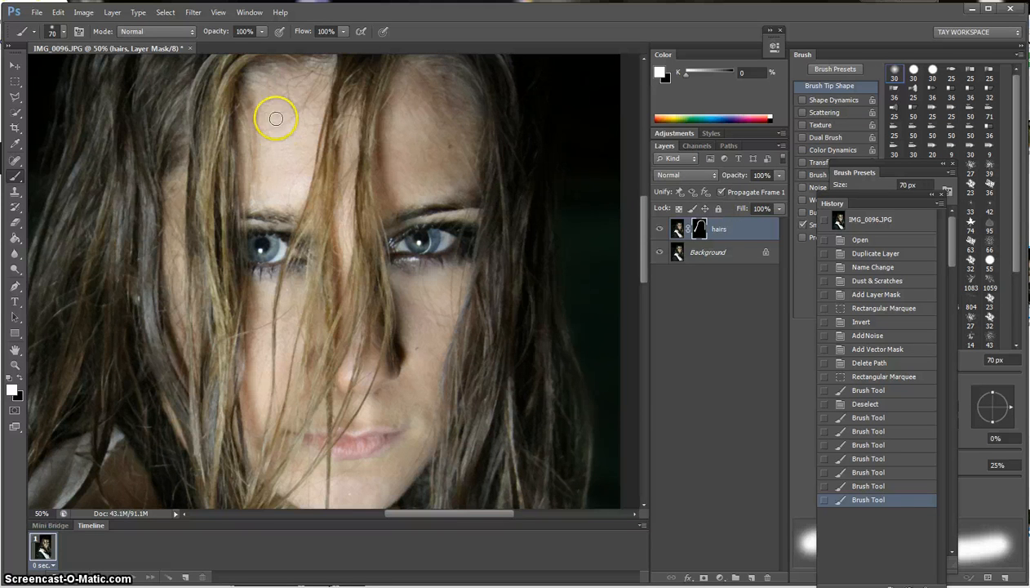
left_click(261, 32)
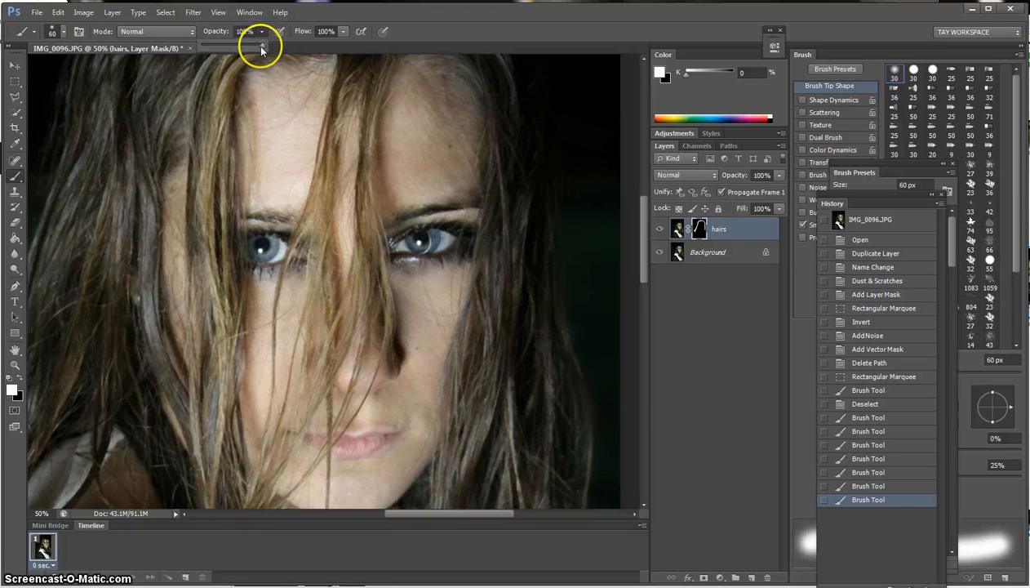
left_click_drag(232, 46, 219, 47)
left_click(296, 121)
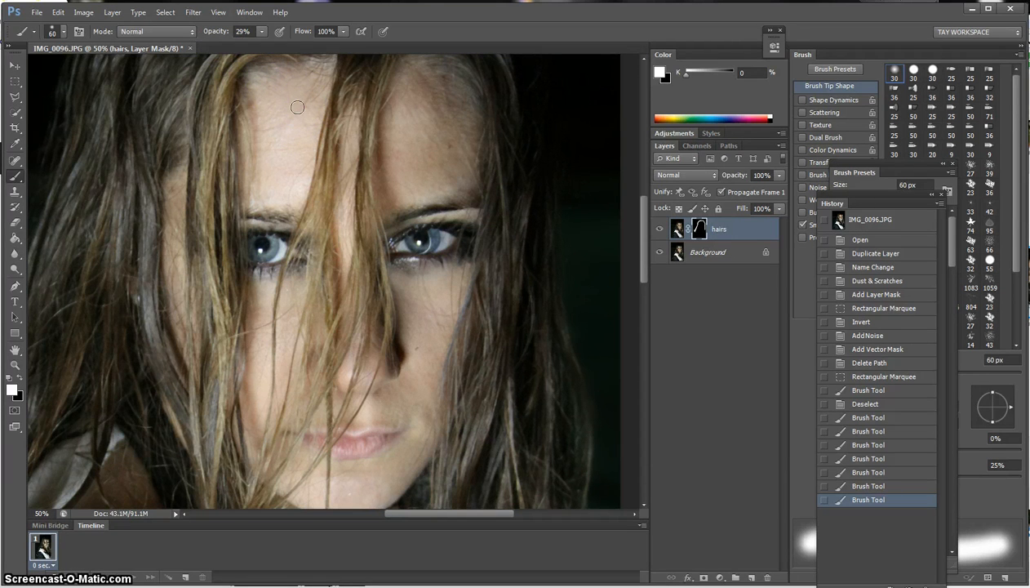
mouse_move(297, 107)
left_mouse_down()
mouse_move(306, 99)
mouse_move(305, 120)
mouse_move(303, 111)
left_mouse_up()
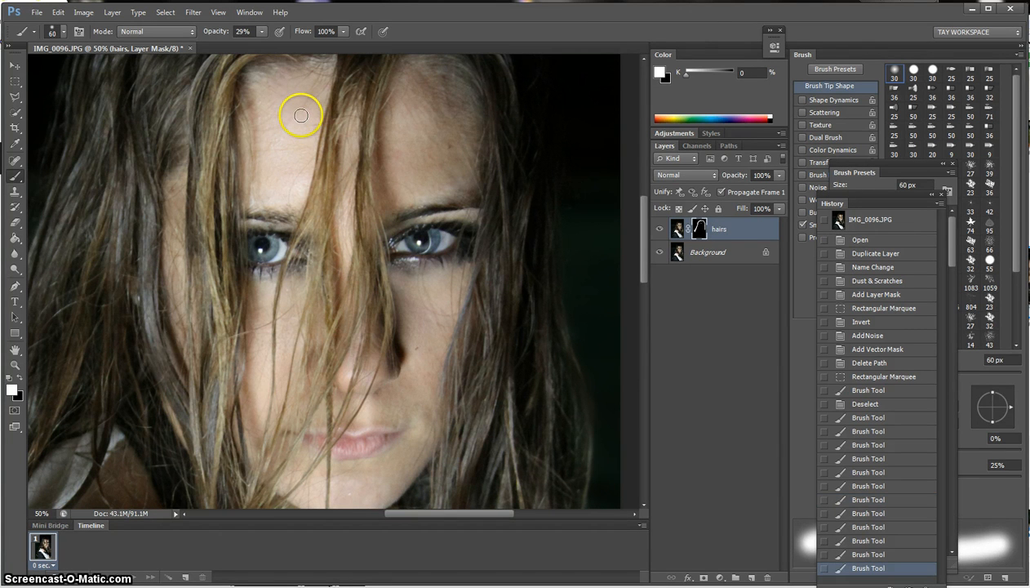
Step: Enlarge the brush to 200 px, set its opacity to 64% and paint white on the mask across the forehead
key("bracketright")
key("bracketright")
key("bracketright")
key("bracketright")
key("bracketright")
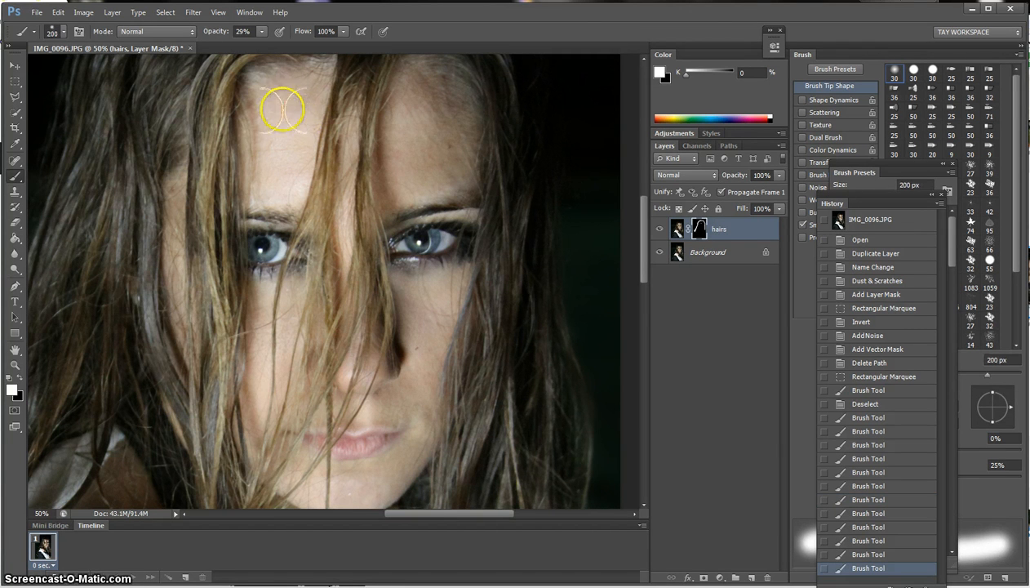
left_click(261, 32)
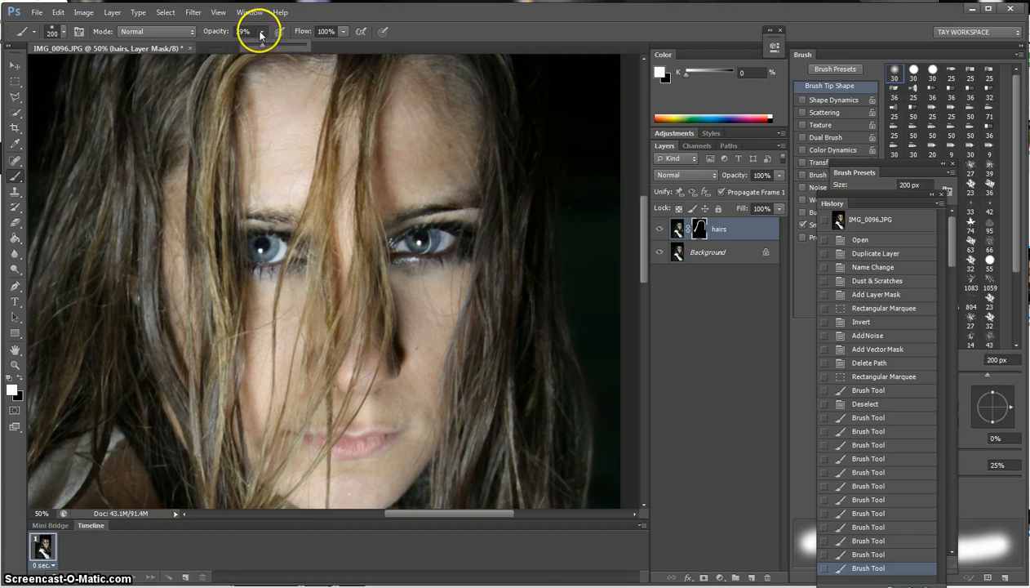
left_click_drag(263, 51, 283, 57)
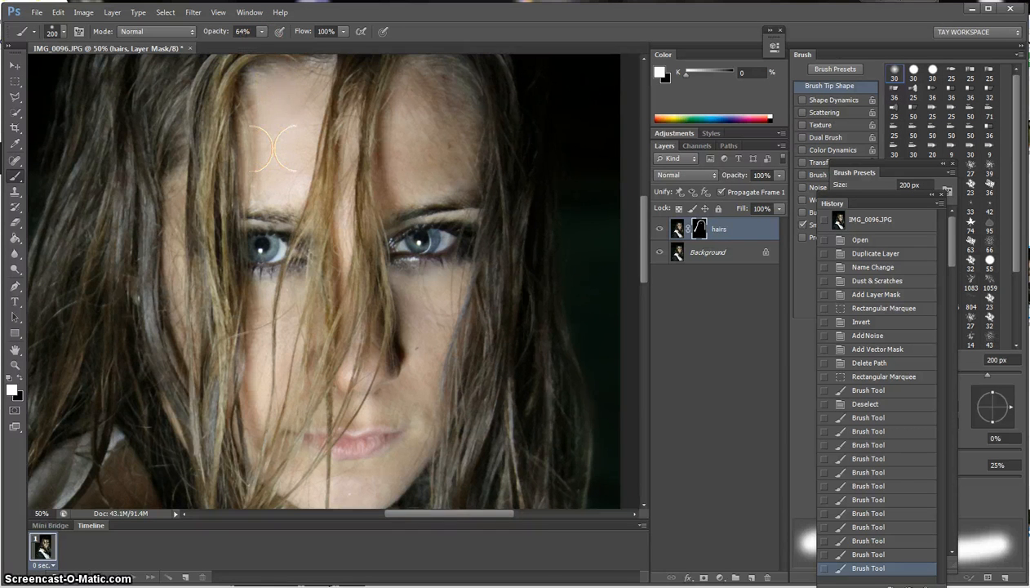
mouse_move(274, 149)
left_mouse_down()
mouse_move(303, 86)
mouse_move(406, 106)
left_mouse_up()
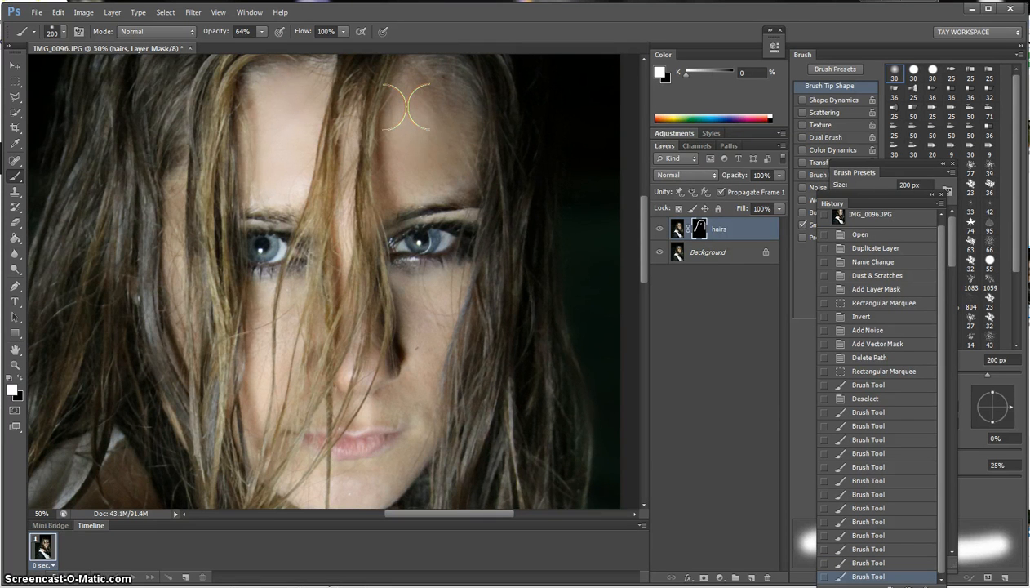
Step: Paint white on the mask with the 200 px brush at 64% opacity over the forehead, cheeks, chin and the skin beside the nose
left_click_drag(406, 107, 429, 126)
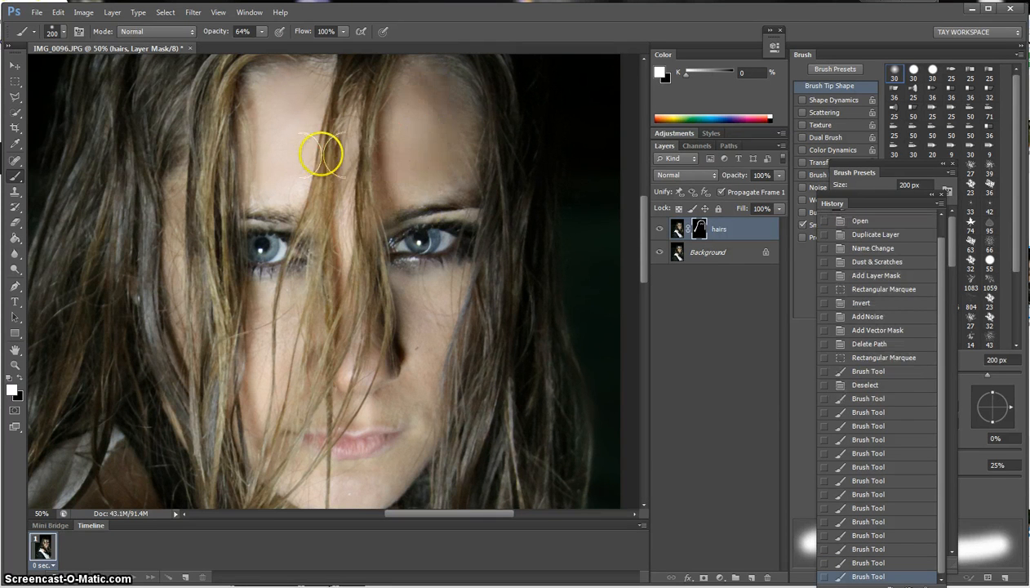
left_click_drag(293, 179, 280, 190)
left_click_drag(302, 83, 304, 92)
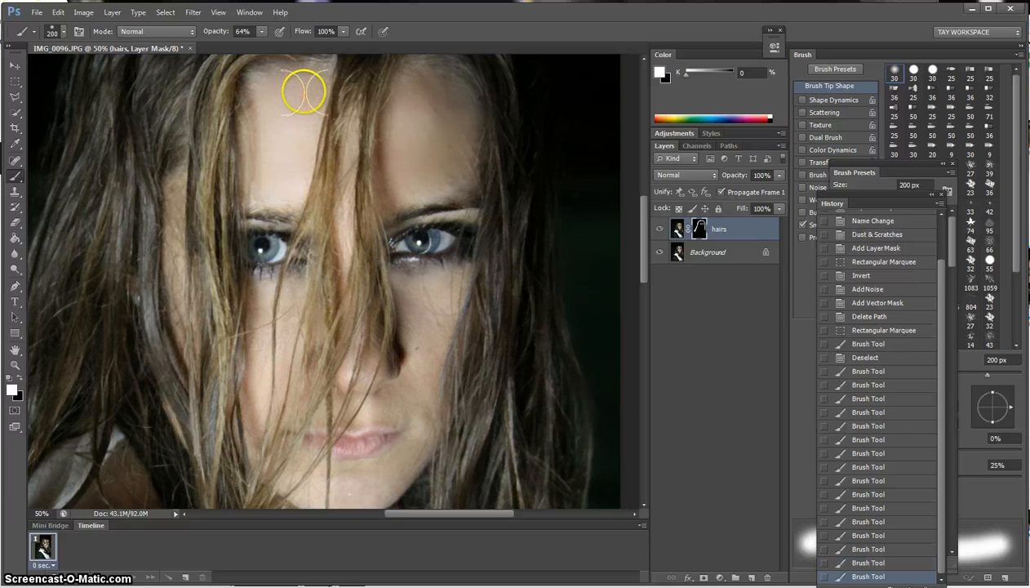
left_click(412, 302)
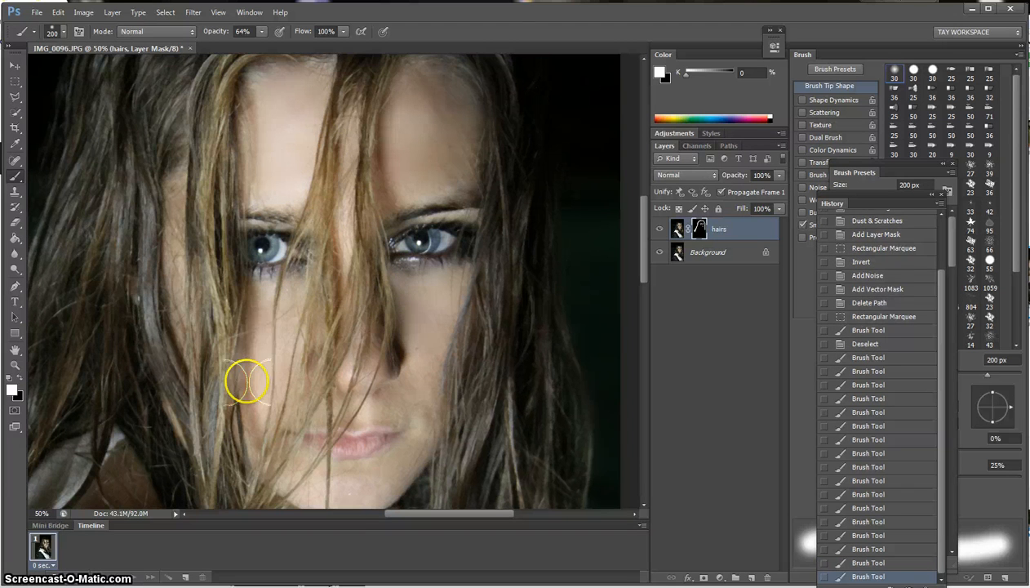
left_click_drag(246, 381, 266, 449)
left_click_drag(338, 486, 375, 495)
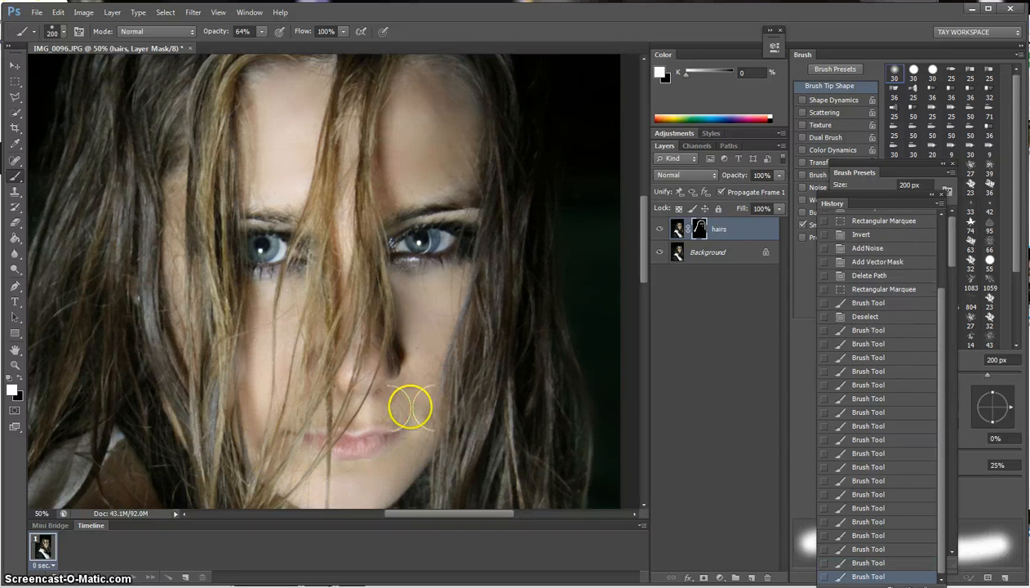
mouse_move(411, 407)
left_mouse_down()
mouse_move(408, 391)
mouse_move(375, 398)
left_mouse_up()
mouse_move(425, 354)
left_mouse_down()
mouse_move(426, 299)
mouse_move(381, 284)
left_mouse_up()
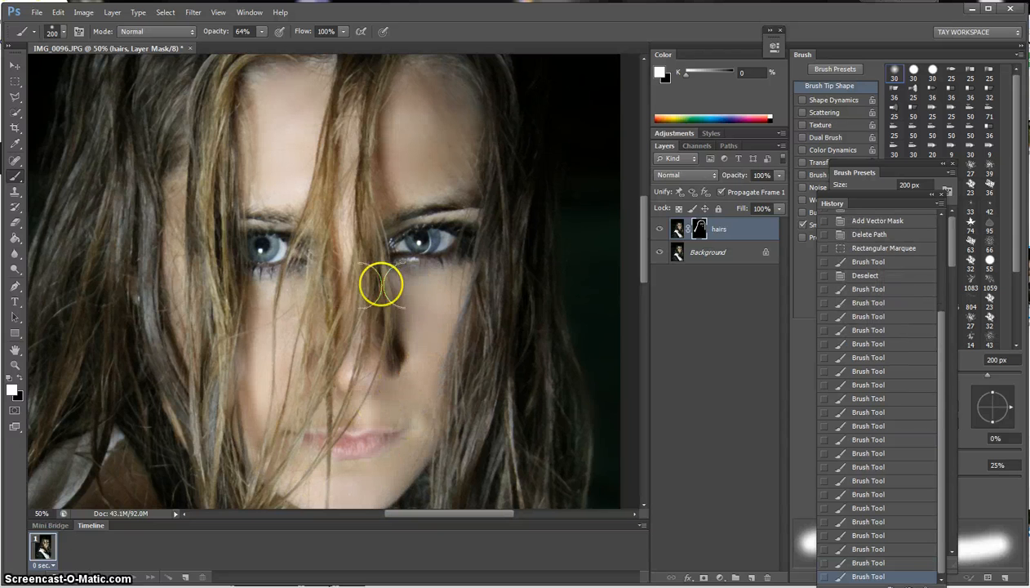
Step: Reduce the brush to 80 px and paint white on the mask over the narrow strip of skin at the temple
key("bracketleft")
key("bracketleft")
key("bracketleft")
key("bracketleft")
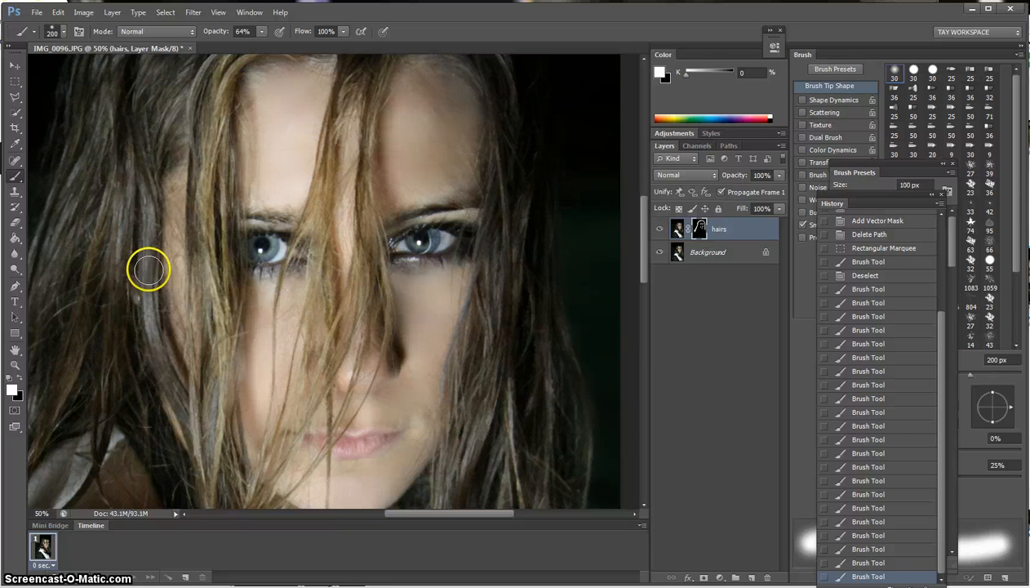
key("bracketleft")
key("bracketleft")
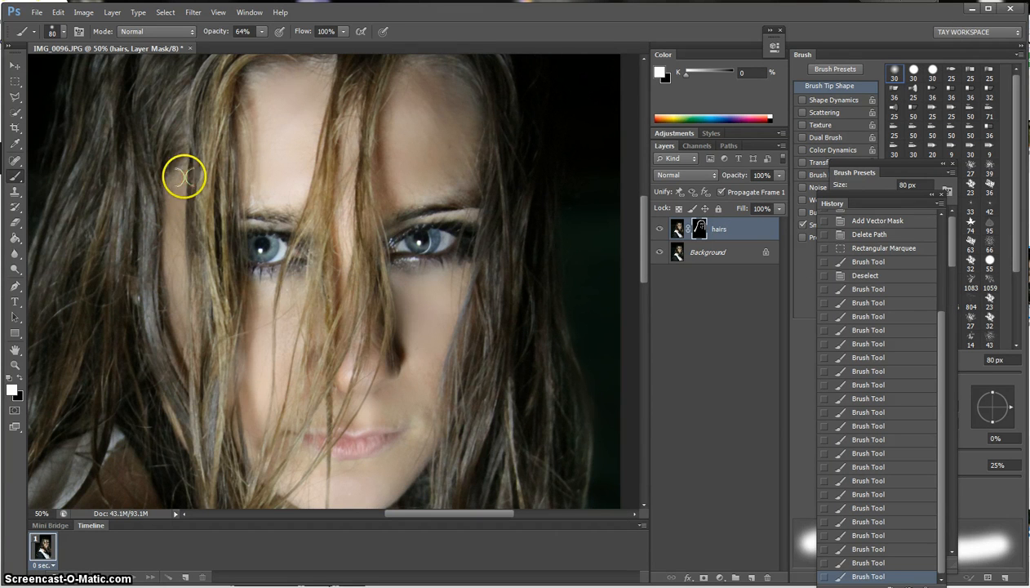
left_click_drag(183, 176, 190, 214)
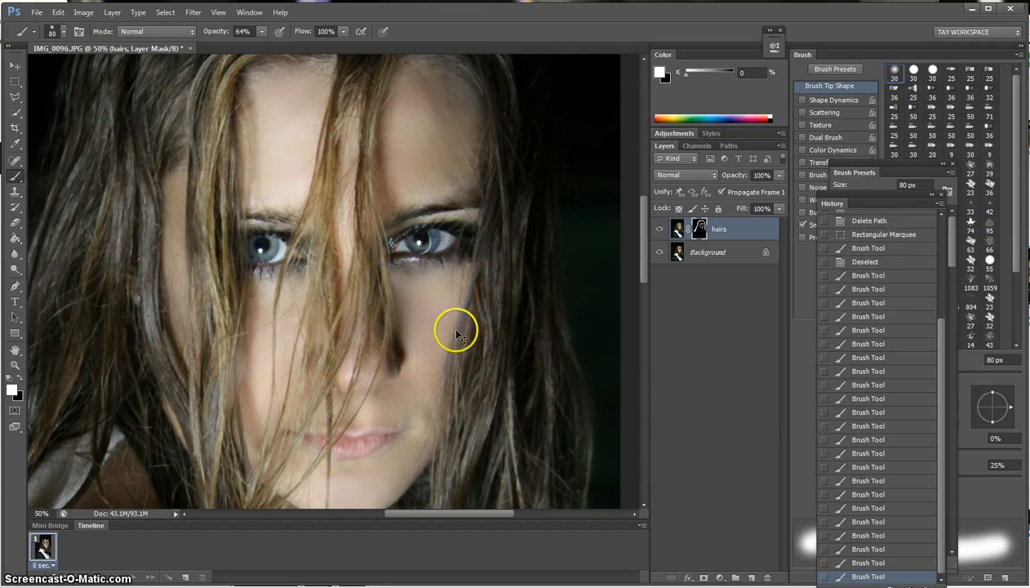
Step: Examine the whole portrait and the hair edges at several magnifications to check the retouched areas
key("ctrl+minus")
key("ctrl+minus")
key("ctrl+minus")
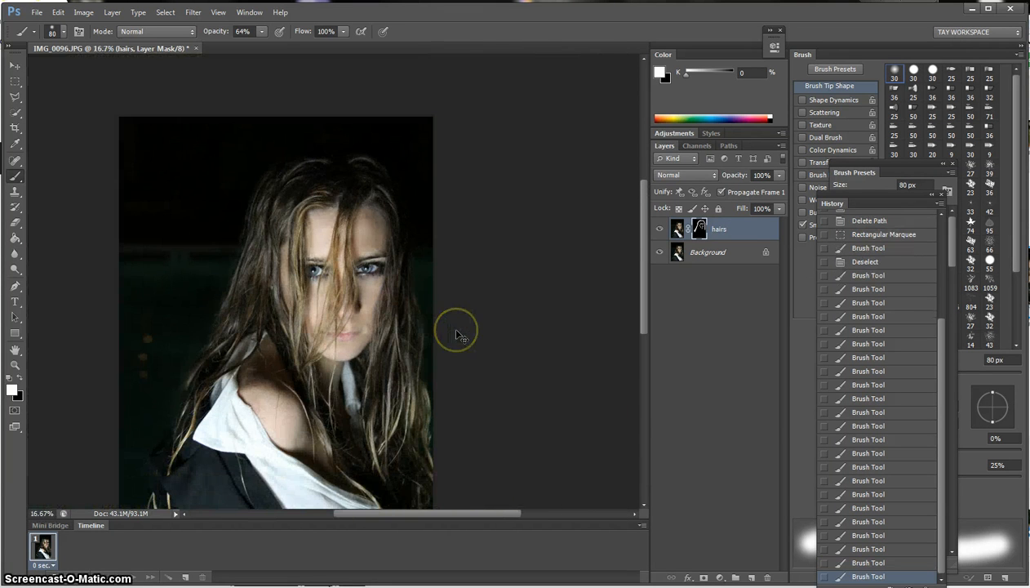
key("h")
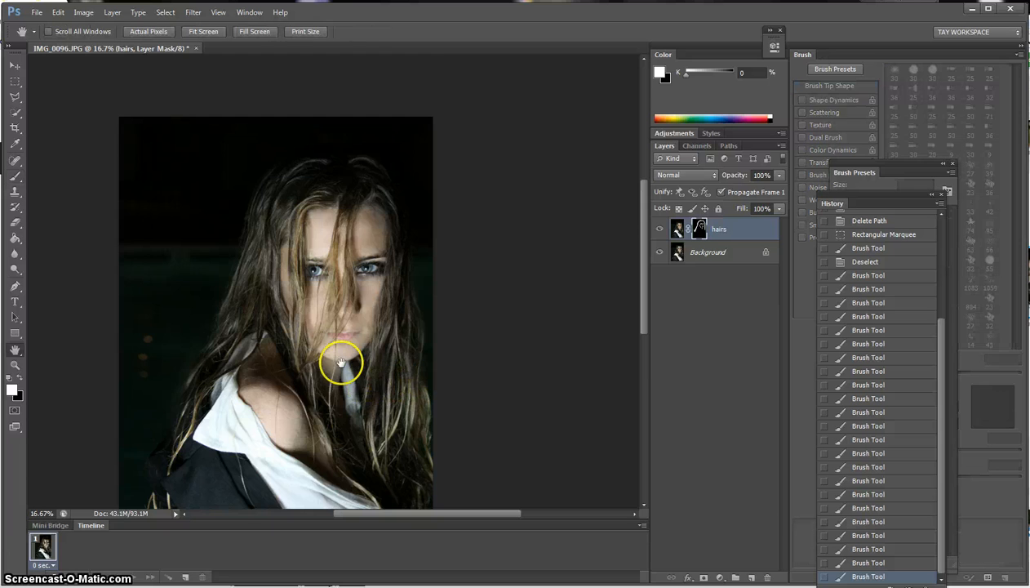
left_click_drag(341, 363, 385, 288)
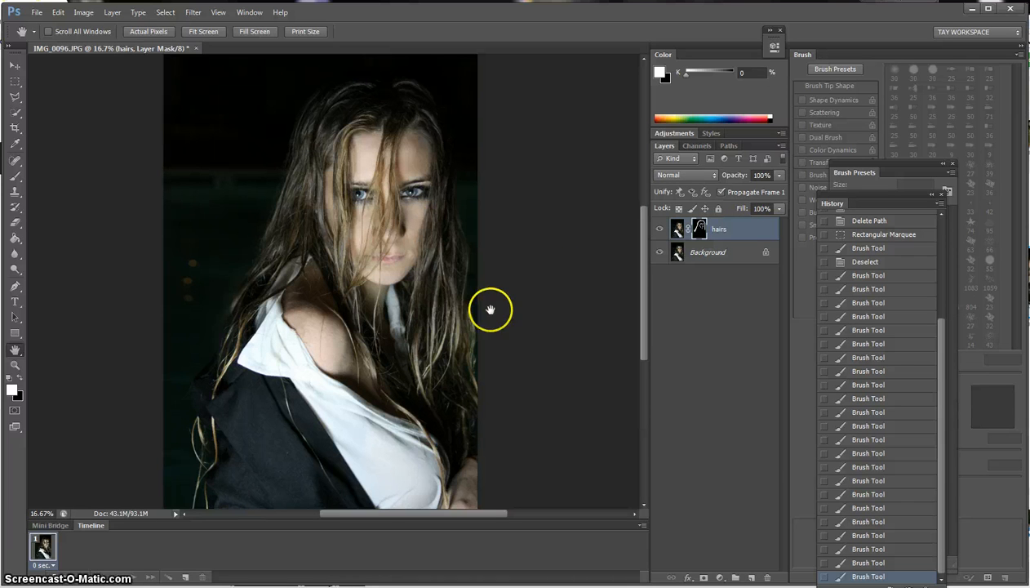
left_click(451, 296)
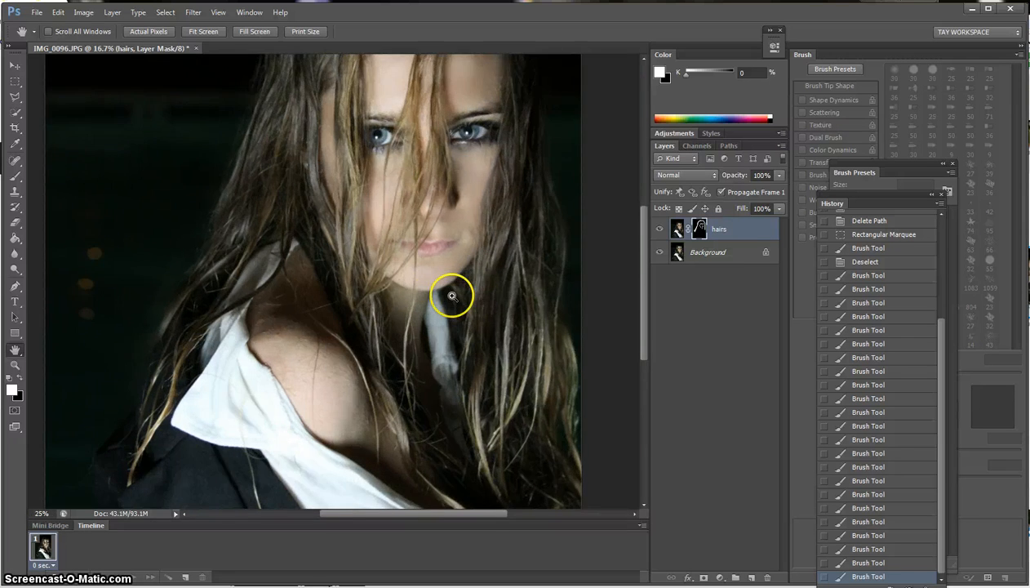
left_click(451, 294)
mouse_move(263, 172)
left_mouse_down()
mouse_move(362, 438)
mouse_move(483, 316)
mouse_move(268, 121)
left_mouse_up()
mouse_move(263, 172)
left_mouse_down()
mouse_move(368, 308)
mouse_move(299, 331)
mouse_move(193, 342)
left_mouse_up()
left_click_drag(174, 348, 361, 455)
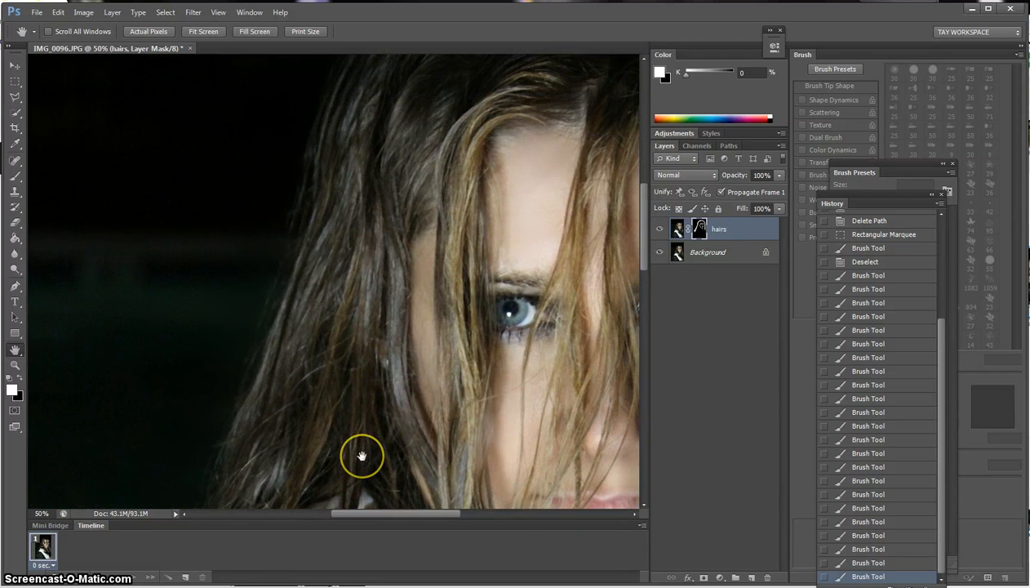
left_click(381, 455, "alt")
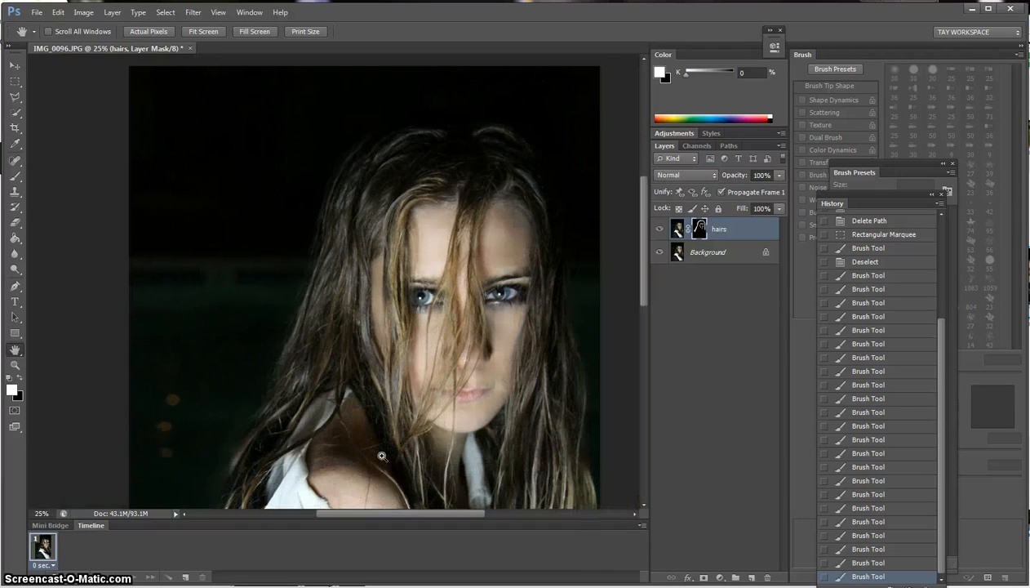
left_click_drag(380, 436, 32, 369)
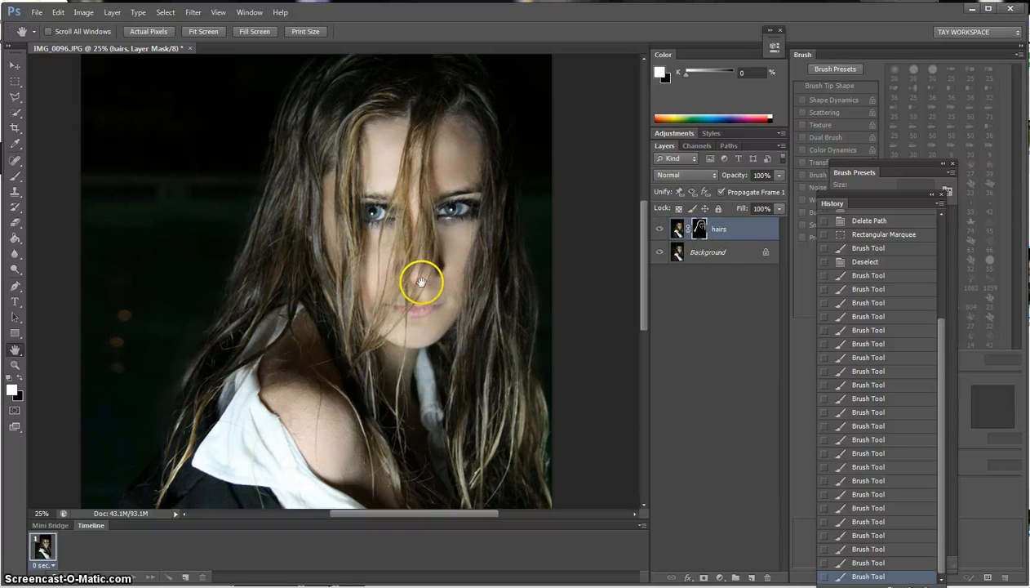
Step: Set the brush to 150 px at 15% opacity and paint white on the mask over the hair above the bare shoulder
key("b")
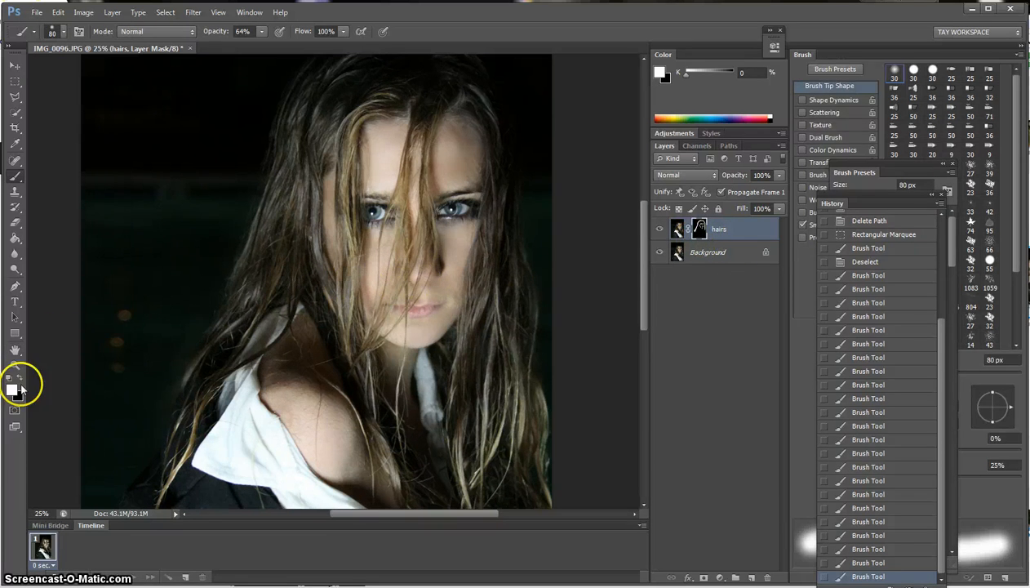
left_click(262, 32)
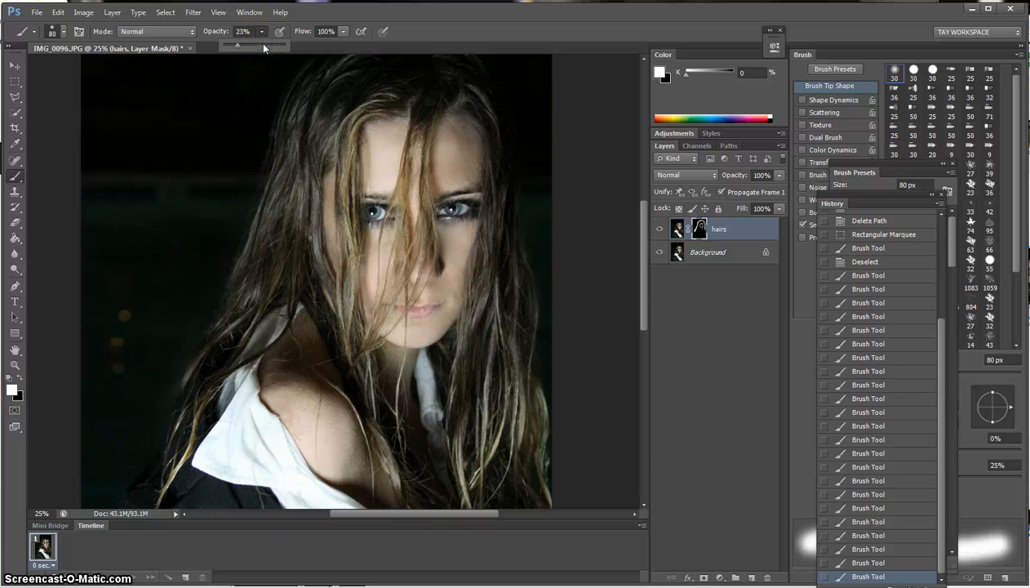
left_click_drag(263, 47, 234, 47)
left_click(224, 113)
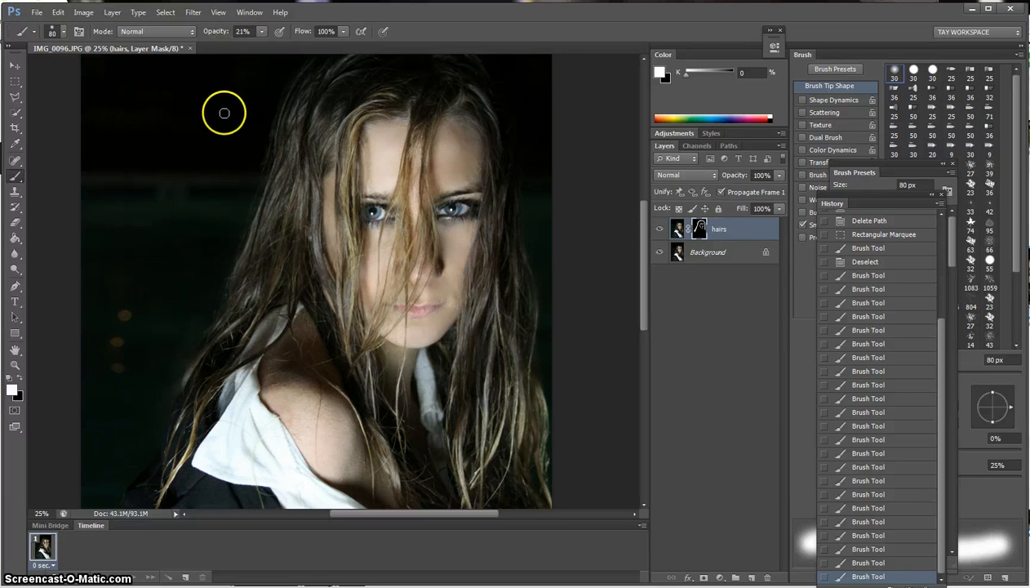
key("bracketright")
key("bracketright")
key("bracketright")
key("bracketright")
key("bracketright")
key("bracketright")
key("bracketright")
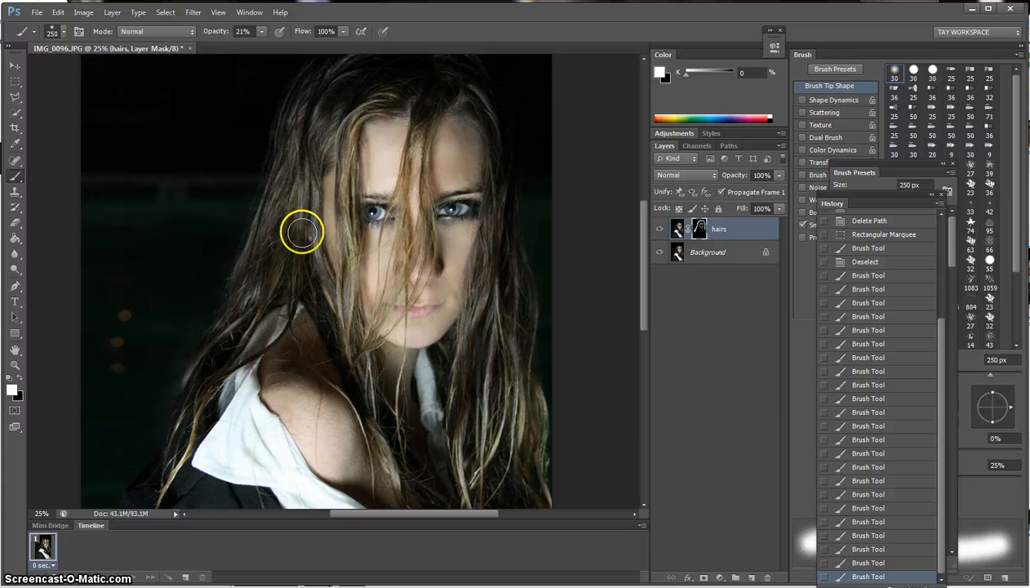
key("bracketleft")
key("bracketleft")
key("bracketleft")
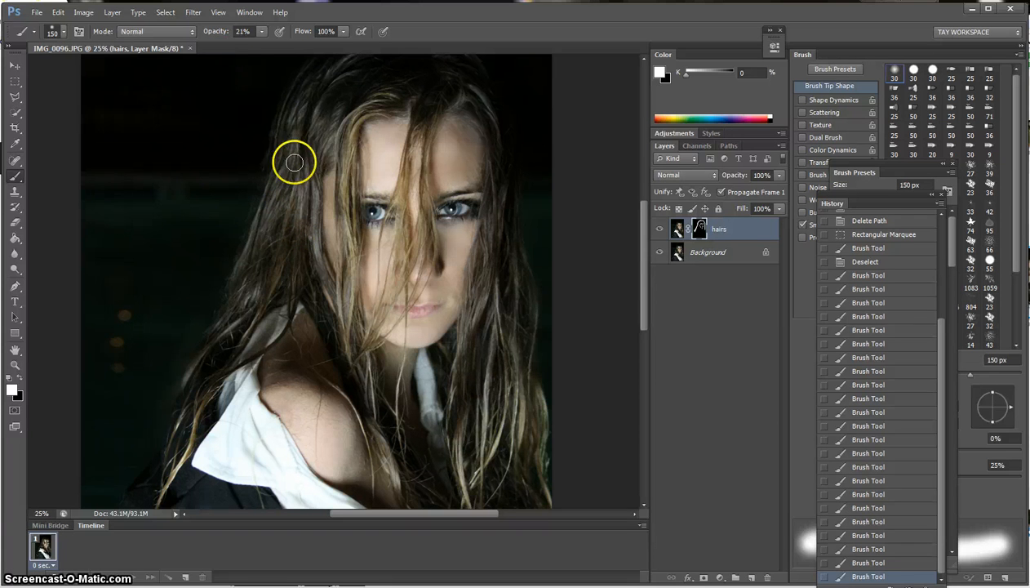
left_click(262, 32)
left_click_drag(262, 46, 259, 47)
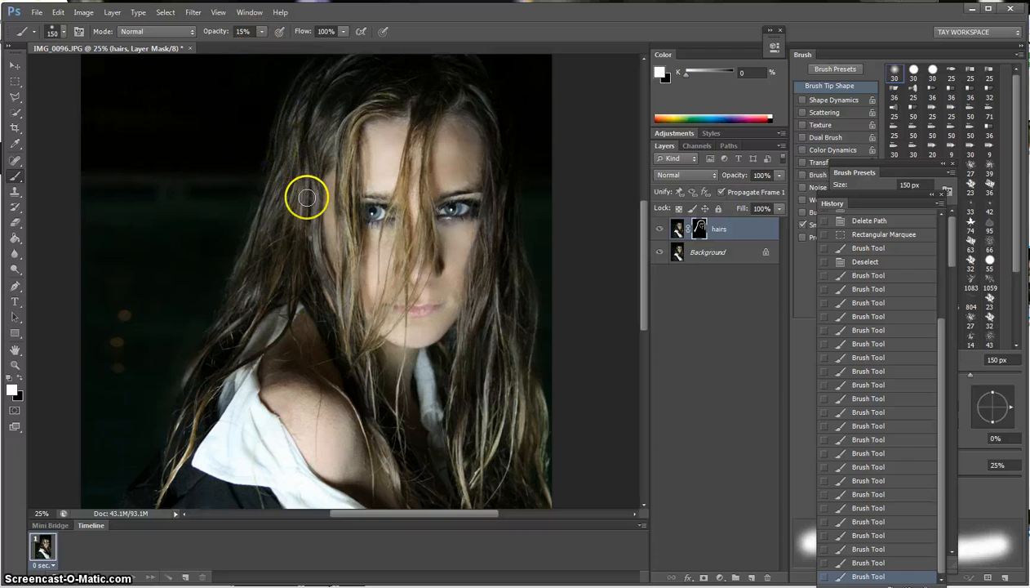
mouse_move(312, 234)
left_mouse_down()
mouse_move(307, 208)
mouse_move(278, 175)
mouse_move(302, 203)
left_mouse_up()
mouse_move(253, 276)
left_mouse_down()
mouse_move(241, 306)
mouse_move(270, 295)
mouse_move(235, 288)
left_mouse_up()
left_click_drag(301, 182, 295, 154)
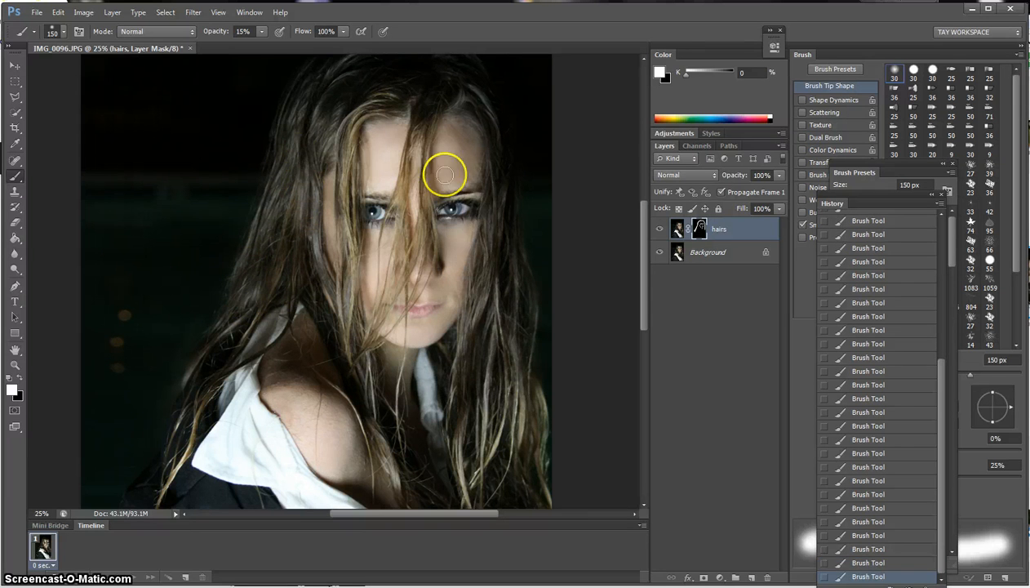
Step: Paint white on the mask at 15% opacity over the hair opposite the bare shoulder, the hairline and the strands beside the neck
mouse_move(481, 267)
left_mouse_down()
mouse_move(541, 449)
mouse_move(523, 371)
left_mouse_up()
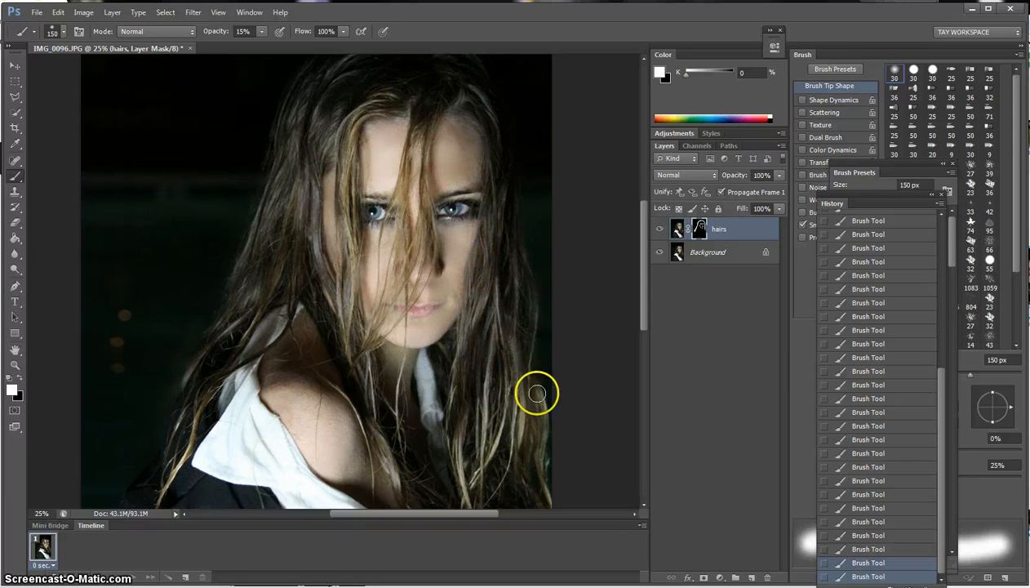
left_click_drag(537, 428, 508, 419)
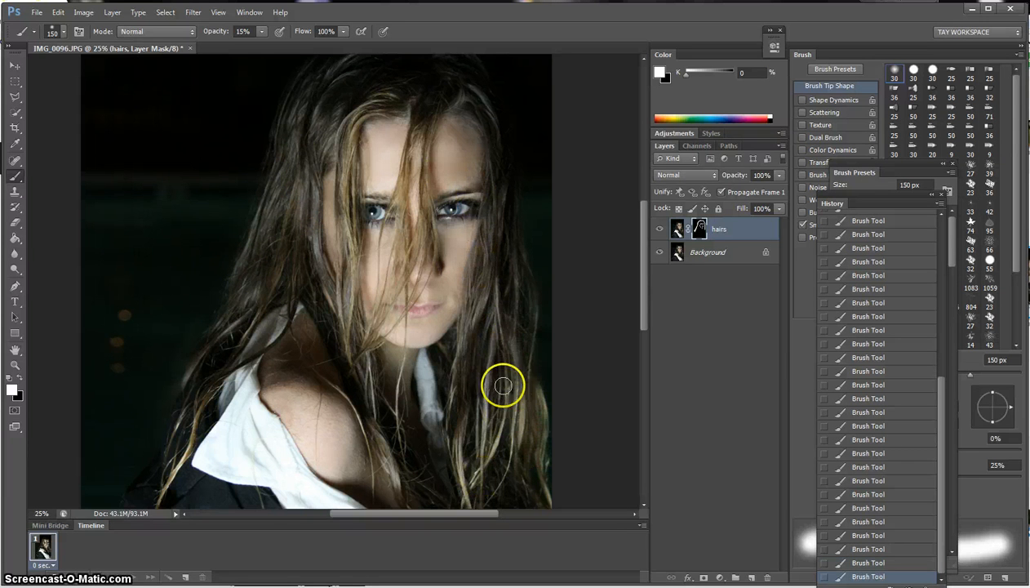
left_click(492, 213)
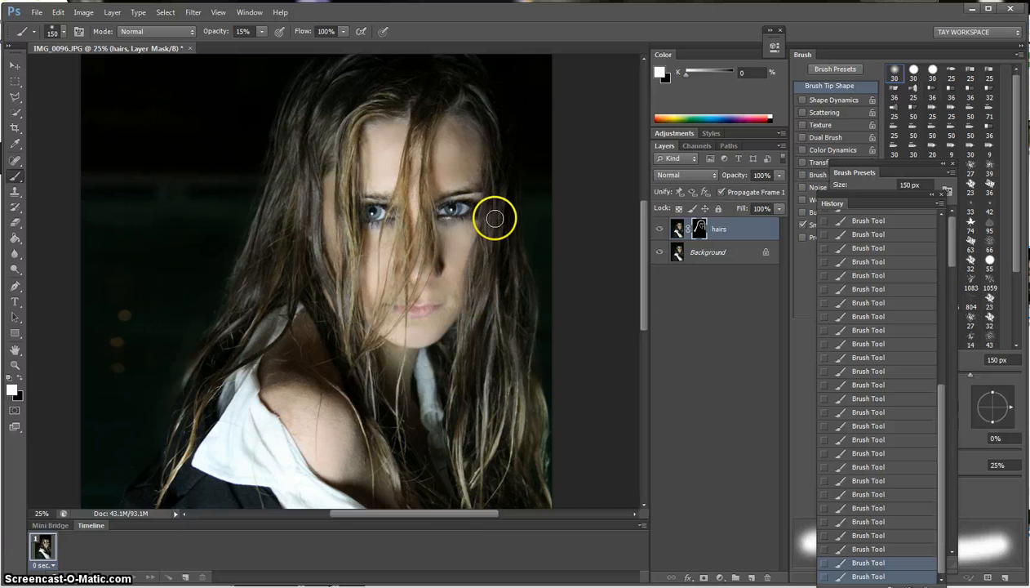
mouse_move(471, 329)
left_mouse_down()
mouse_move(476, 497)
mouse_move(498, 435)
left_mouse_up()
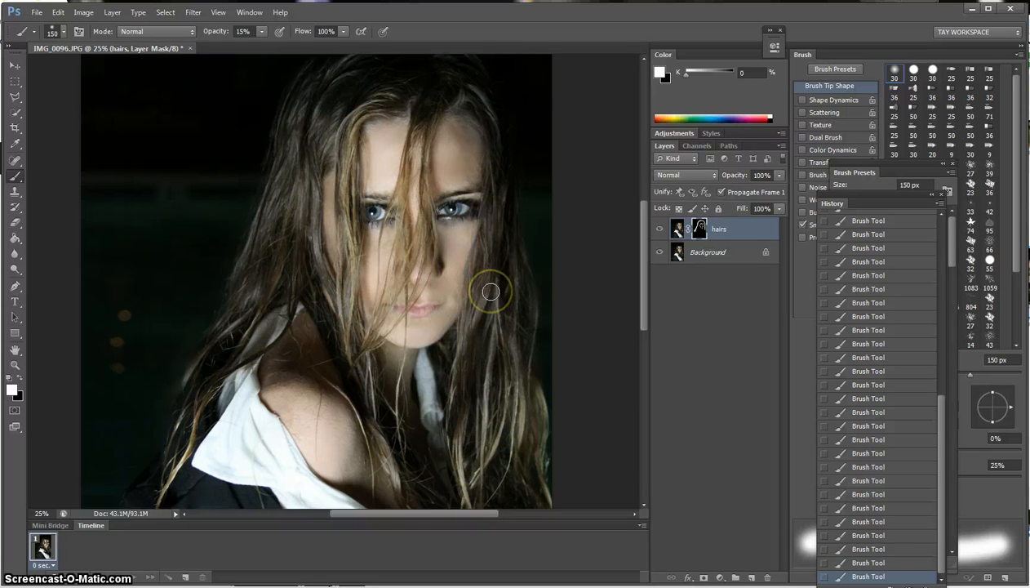
left_click_drag(438, 108, 399, 104)
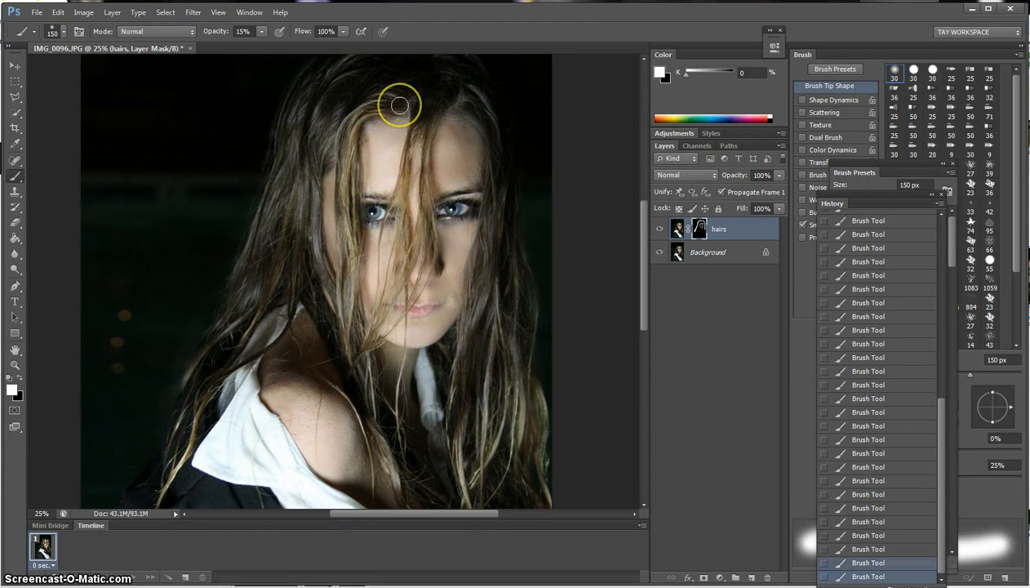
mouse_move(351, 352)
left_mouse_down()
mouse_move(356, 338)
mouse_move(343, 348)
left_mouse_up()
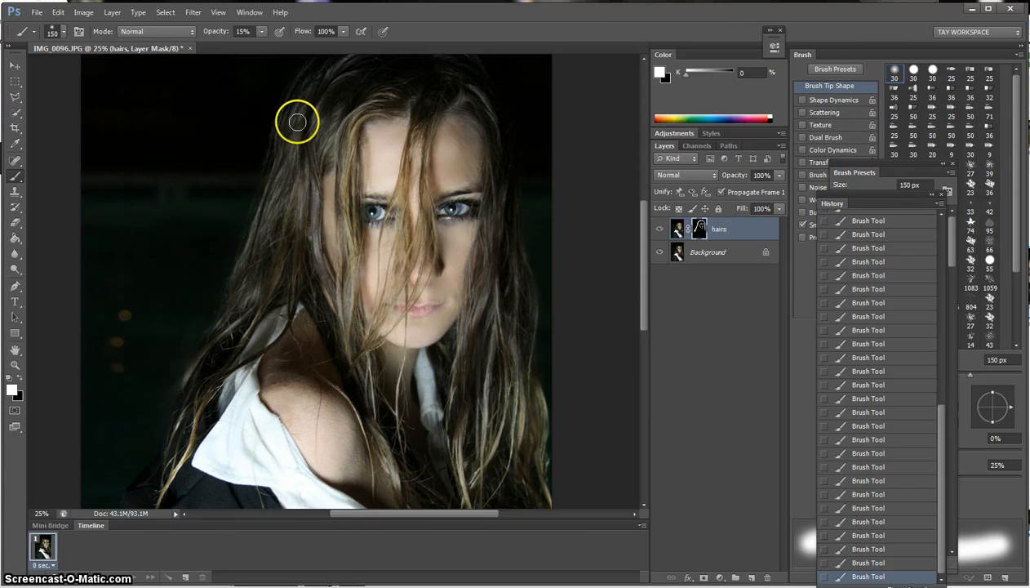
Step: Paint white on the mask with the 150 px brush over the hair beside the temples and the lower strands around the shirt
mouse_move(299, 279)
left_mouse_down()
mouse_move(306, 293)
mouse_move(248, 278)
mouse_move(233, 299)
mouse_move(201, 424)
mouse_move(209, 418)
mouse_move(174, 451)
mouse_move(186, 423)
mouse_move(165, 487)
mouse_move(182, 421)
mouse_move(253, 309)
mouse_move(293, 150)
left_mouse_up()
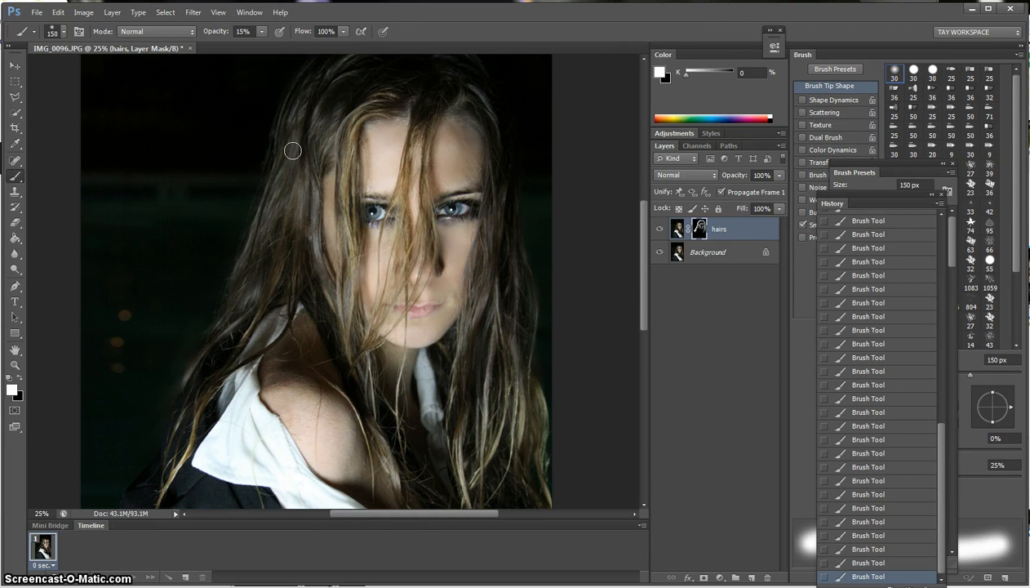
left_click_drag(400, 497, 396, 472)
left_click_drag(439, 100, 500, 139)
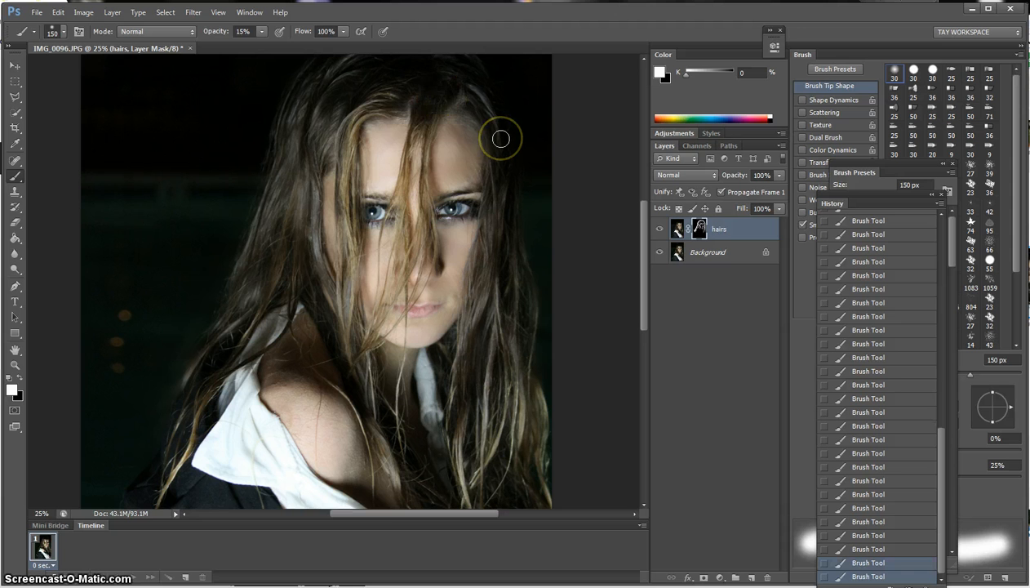
left_click_drag(461, 482, 453, 388)
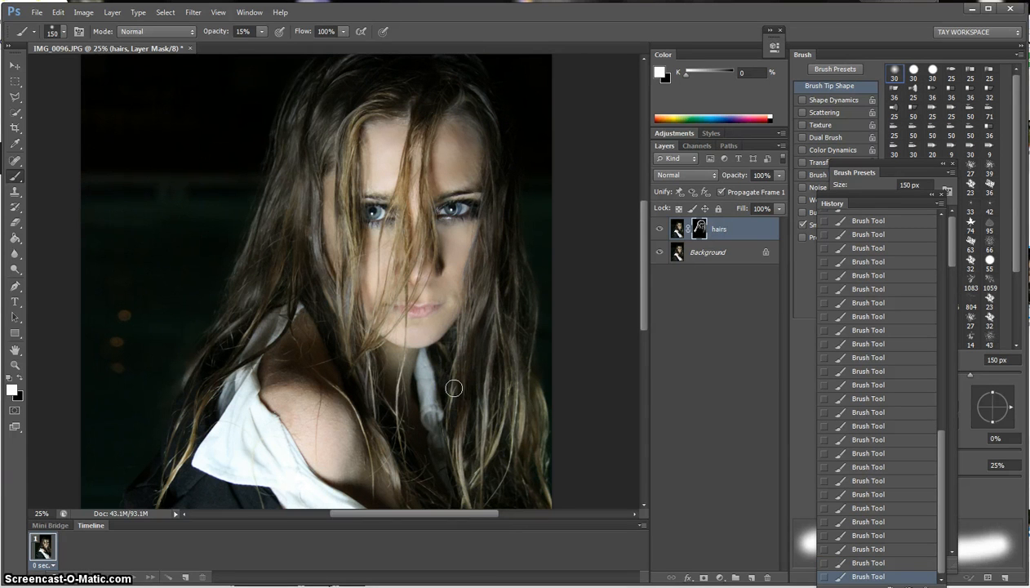
mouse_move(486, 491)
left_mouse_down()
mouse_move(483, 461)
mouse_move(497, 512)
left_mouse_up()
left_click_drag(469, 471, 478, 412)
Step: Enlarge the brush to 400 px and paint white on the mask across the long hair on both sides of the face
key("]")
key("]")
key("]")
key("]")
key("]")
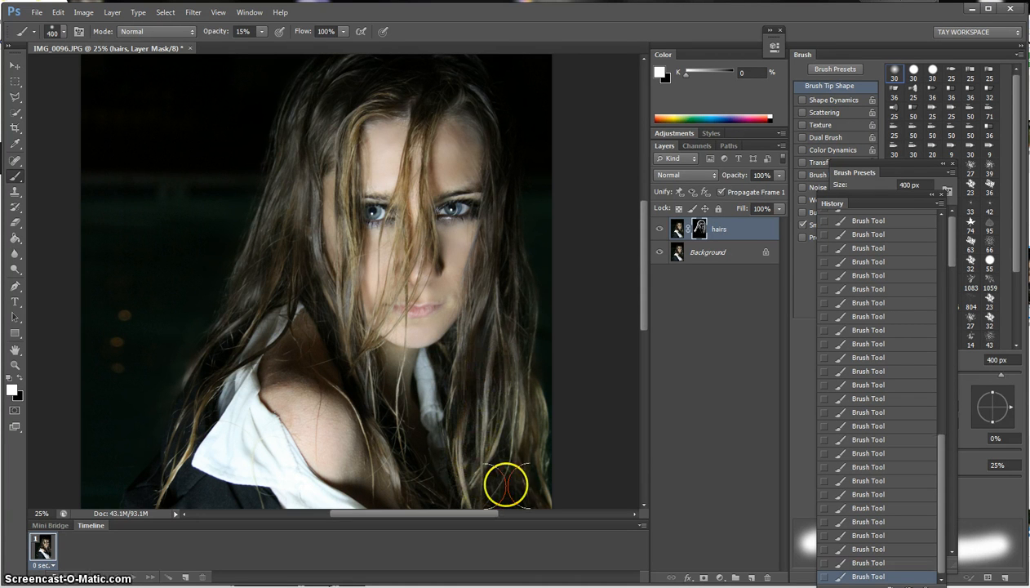
left_click_drag(506, 485, 483, 453)
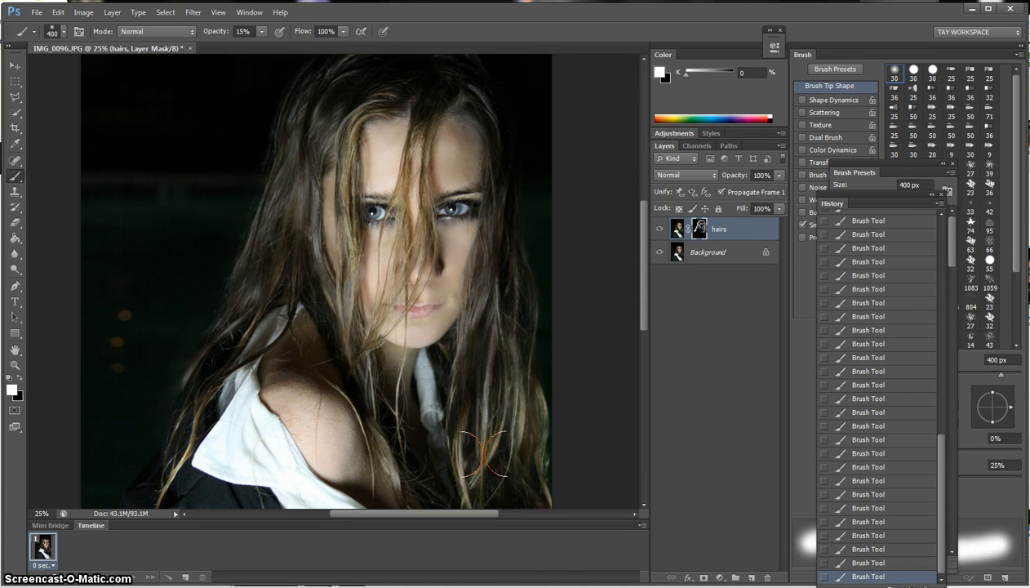
left_click_drag(496, 233, 481, 521)
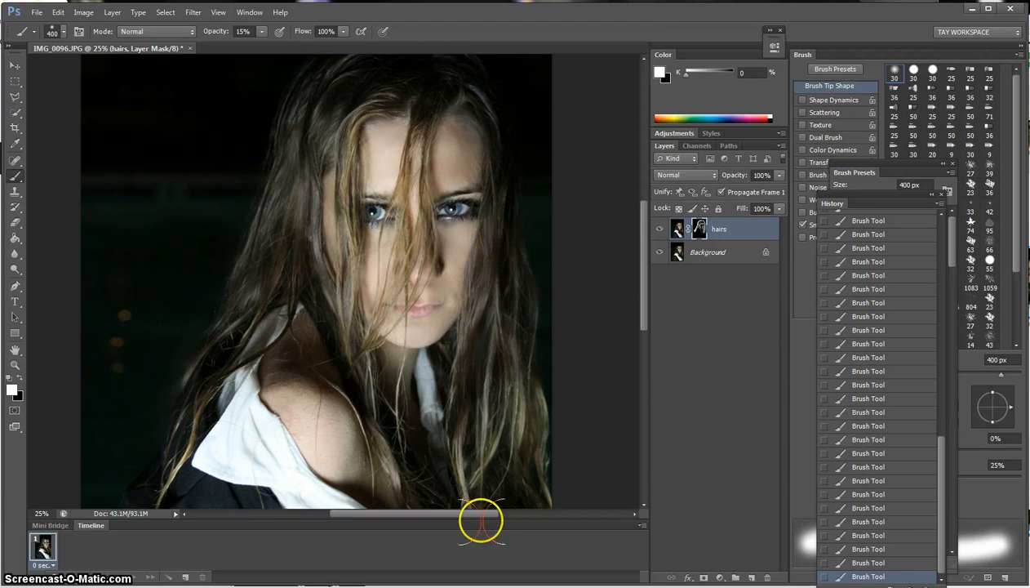
mouse_move(270, 278)
left_mouse_down()
mouse_move(285, 267)
mouse_move(297, 157)
mouse_move(350, 69)
mouse_move(314, 114)
left_mouse_up()
left_click_drag(281, 276, 258, 315)
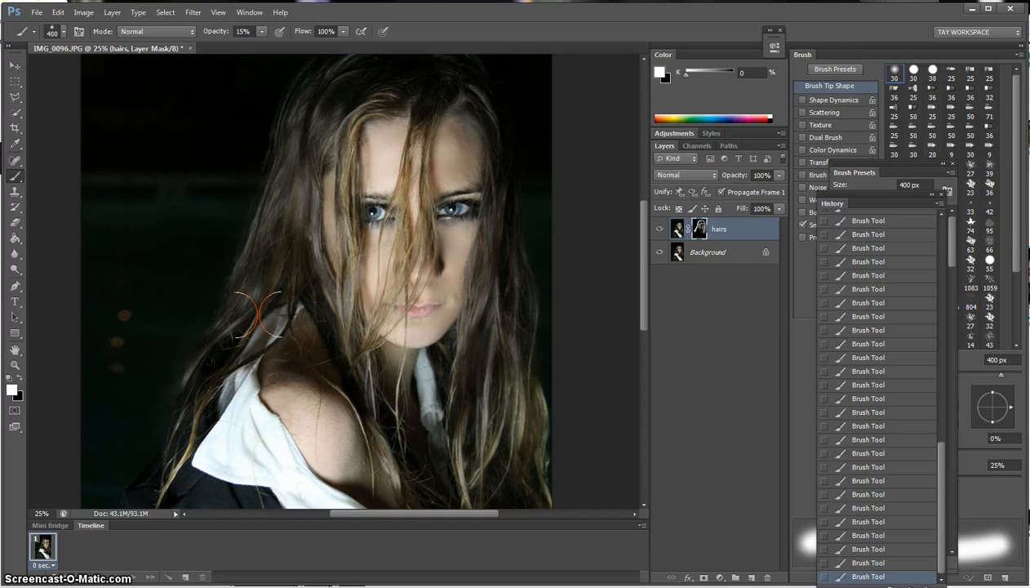
Step: Paint white on the mask with the 400 px brush at 15% opacity over the long hair above the bare shoulder
mouse_move(156, 500)
left_mouse_down()
mouse_move(124, 463)
mouse_move(113, 408)
mouse_move(147, 371)
mouse_move(292, 273)
mouse_move(254, 283)
mouse_move(285, 243)
mouse_move(299, 304)
mouse_move(289, 341)
mouse_move(313, 402)
mouse_move(296, 372)
mouse_move(325, 443)
mouse_move(292, 360)
mouse_move(377, 448)
mouse_move(315, 280)
left_mouse_up()
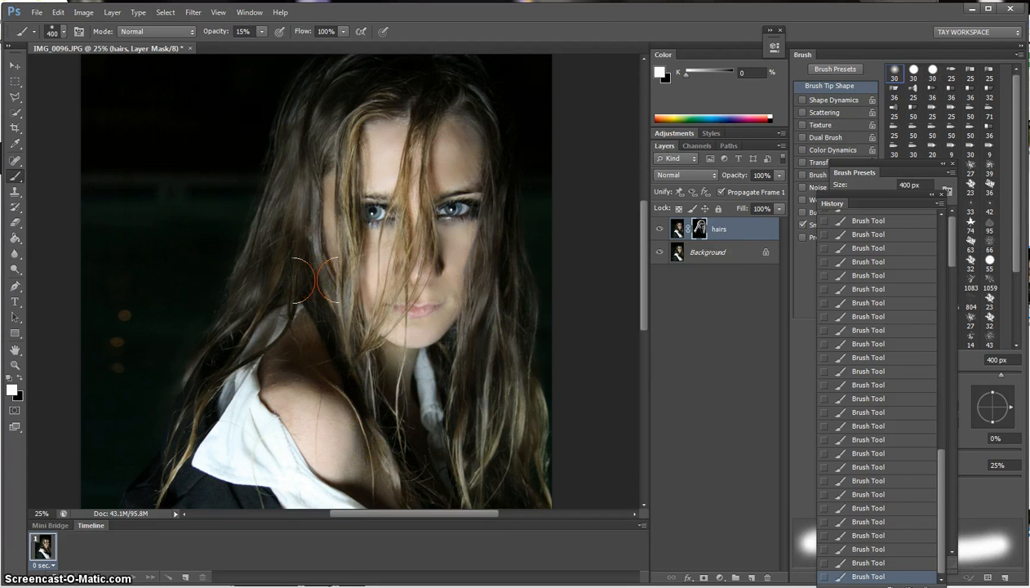
left_click(16, 191)
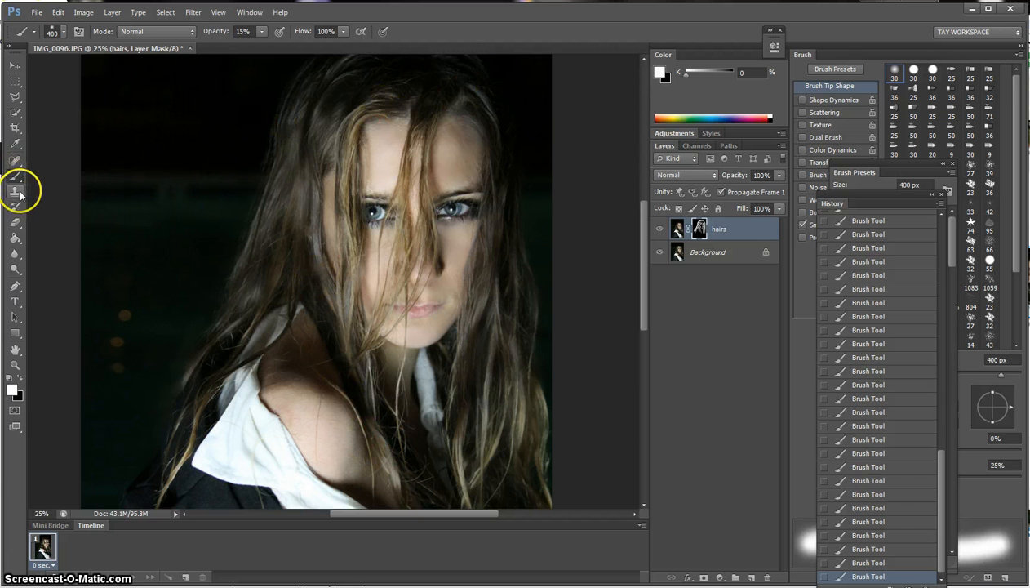
left_click(16, 255)
left_click(50, 263)
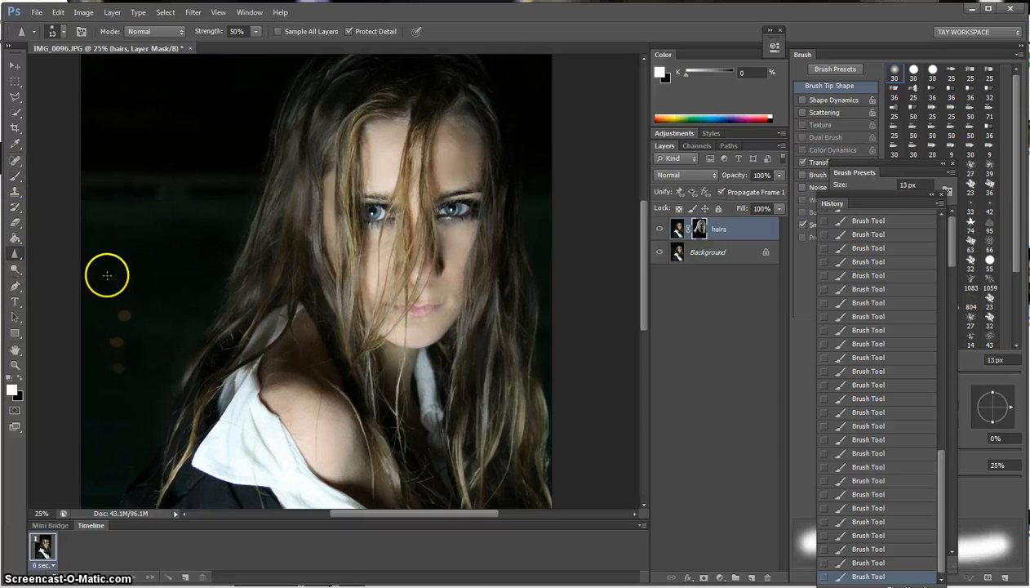
key("ctrl+plus")
key("ctrl+plus")
key("ctrl+plus")
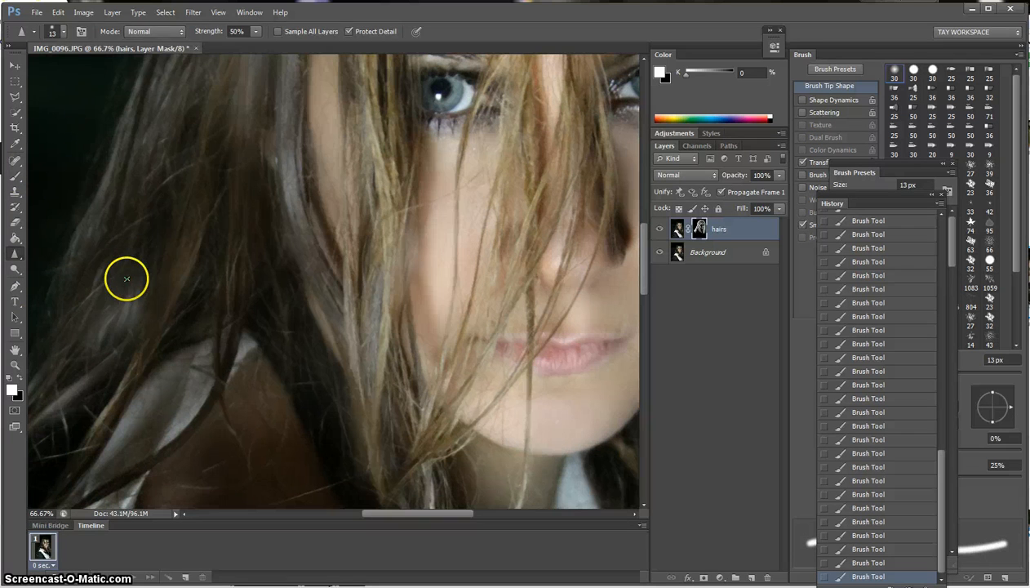
key("b")
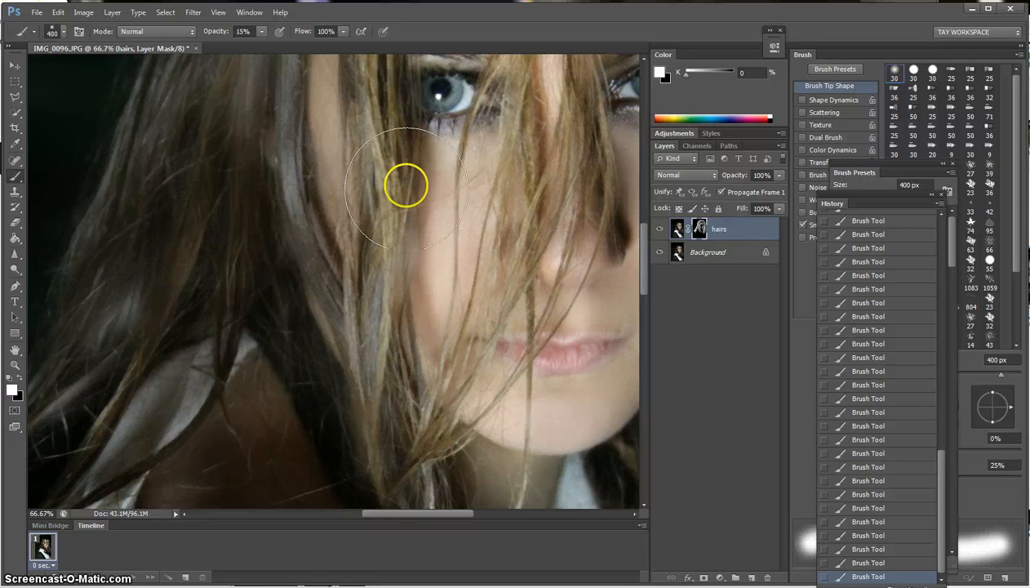
key("bracketleft")
key("bracketleft")
key("bracketleft")
key("bracketleft")
key("bracketleft")
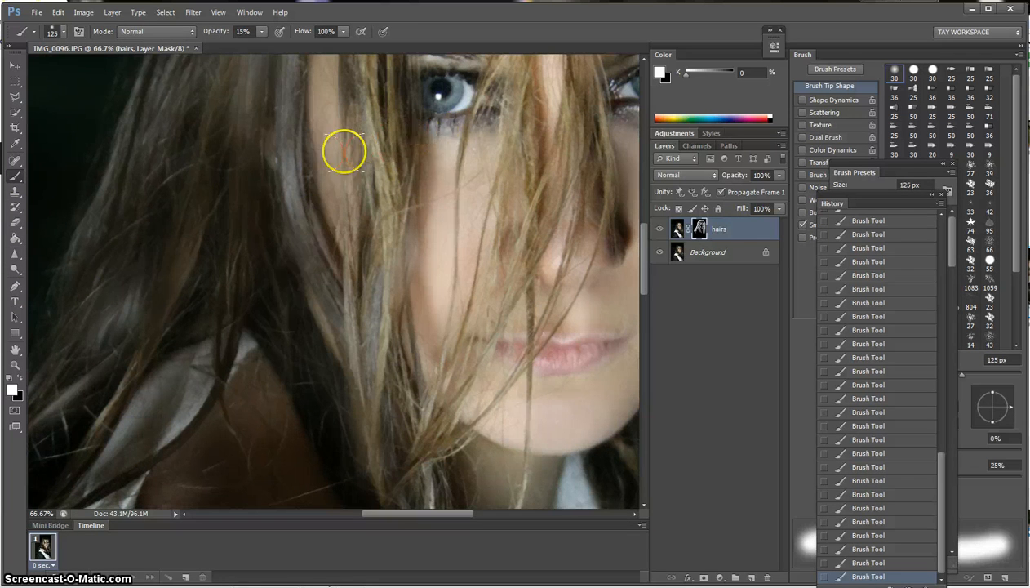
Step: Flatten the image into a single Background layer
left_click(87, 12)
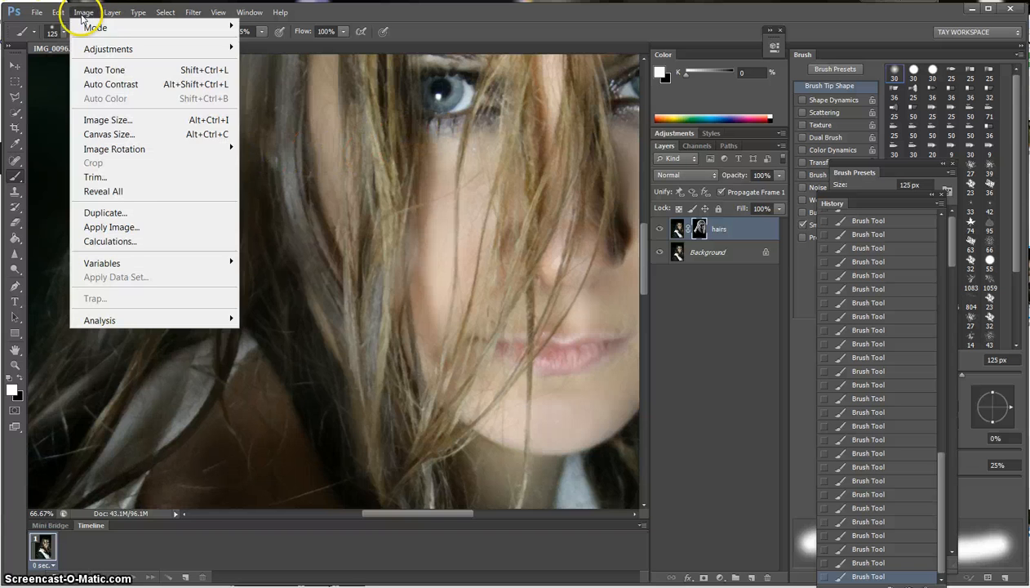
mouse_move(111, 13)
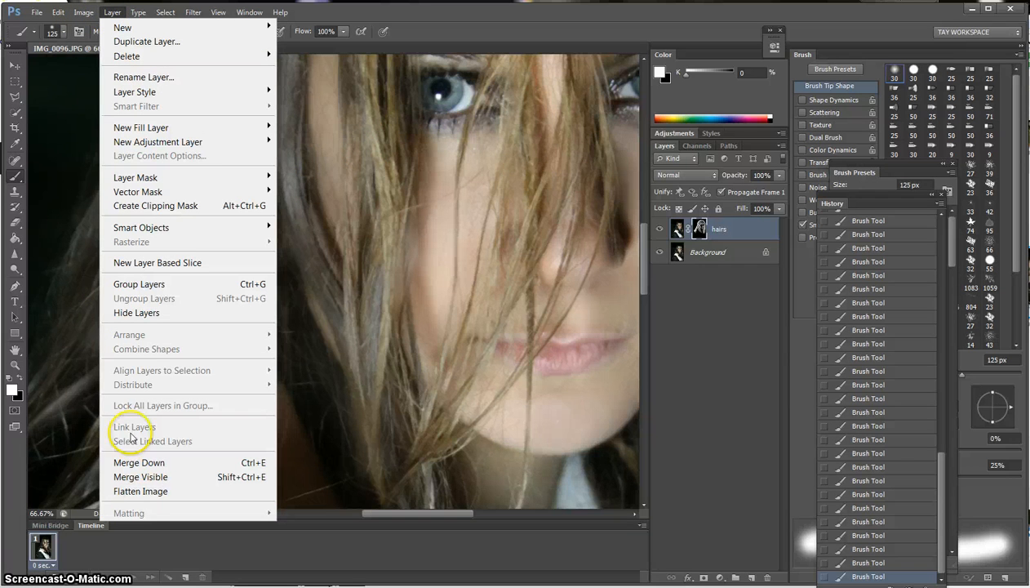
left_click(137, 492)
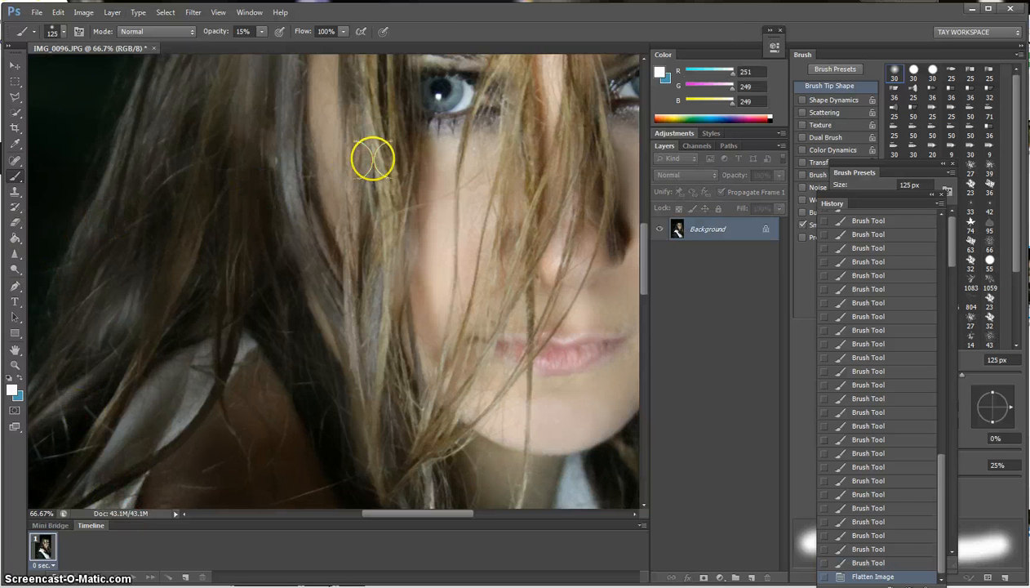
key("bracketleft")
key("bracketleft")
key("bracketleft")
left_click(434, 124)
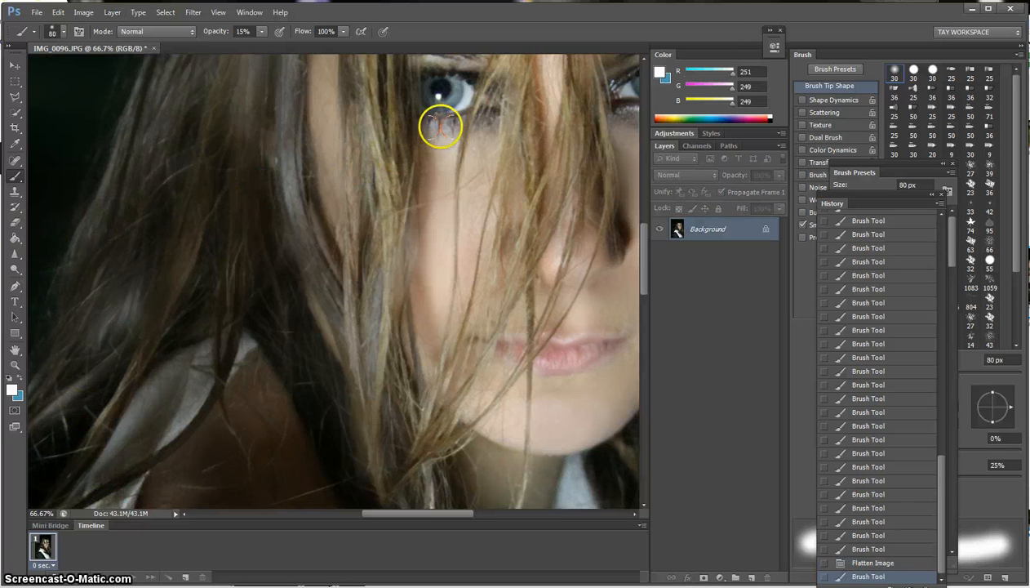
key("ctrl+z")
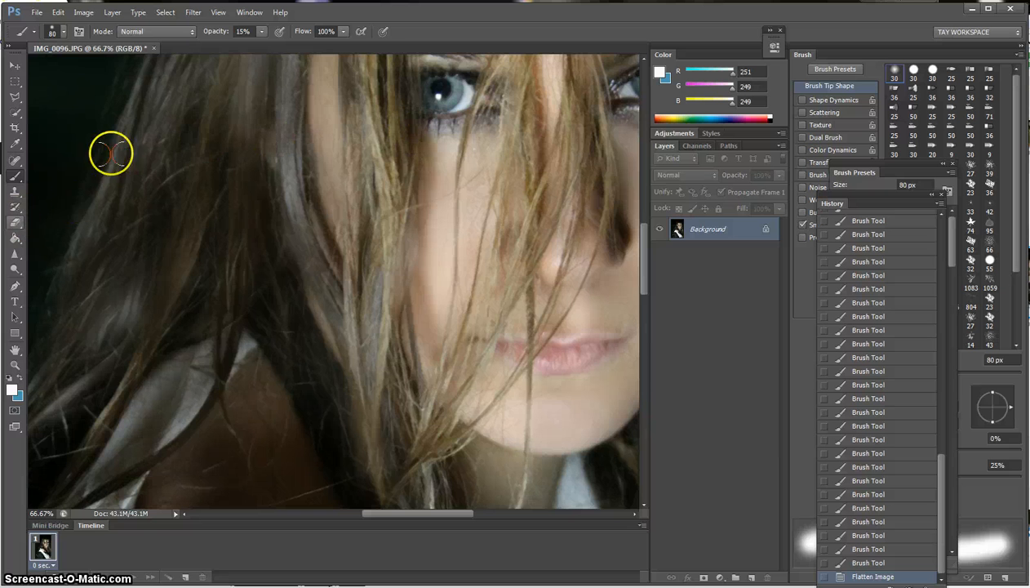
Step: Sharpen the lashes and iris of the eye nearer the bare shoulder with the Sharpen tool at 50% strength, enlarging the brush to 45 px
left_click(18, 240)
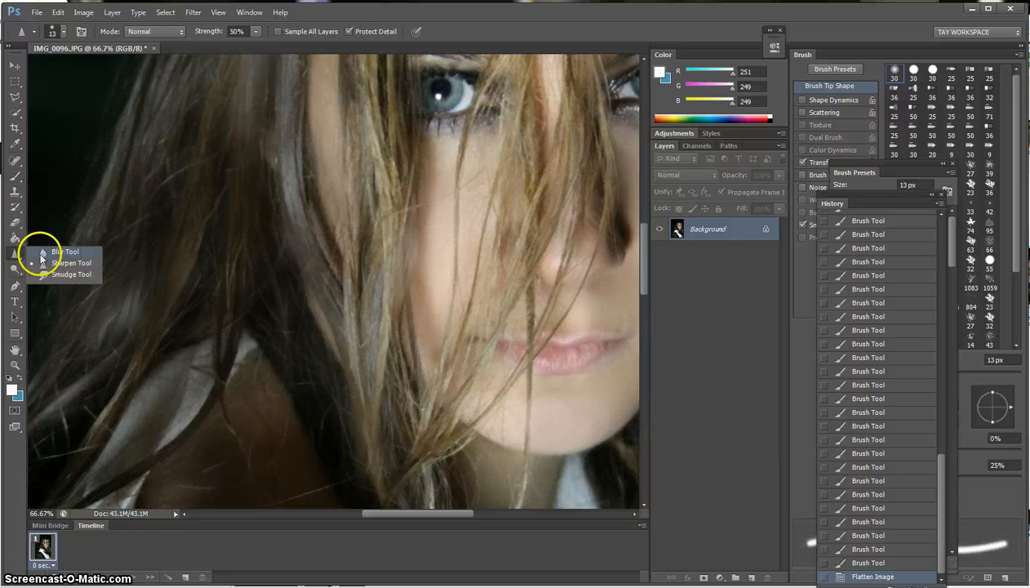
left_click(36, 253)
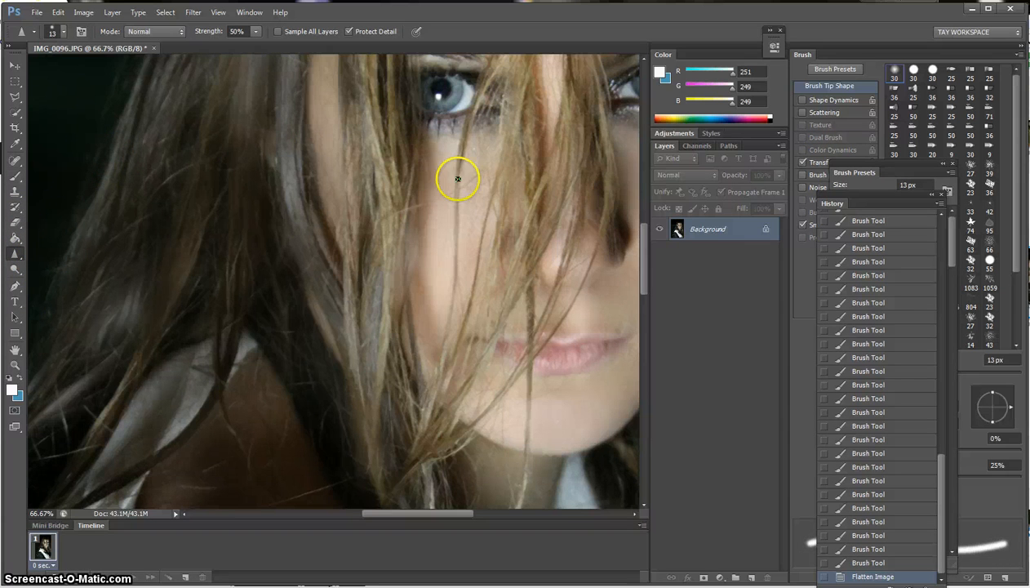
left_click_drag(436, 123, 436, 124)
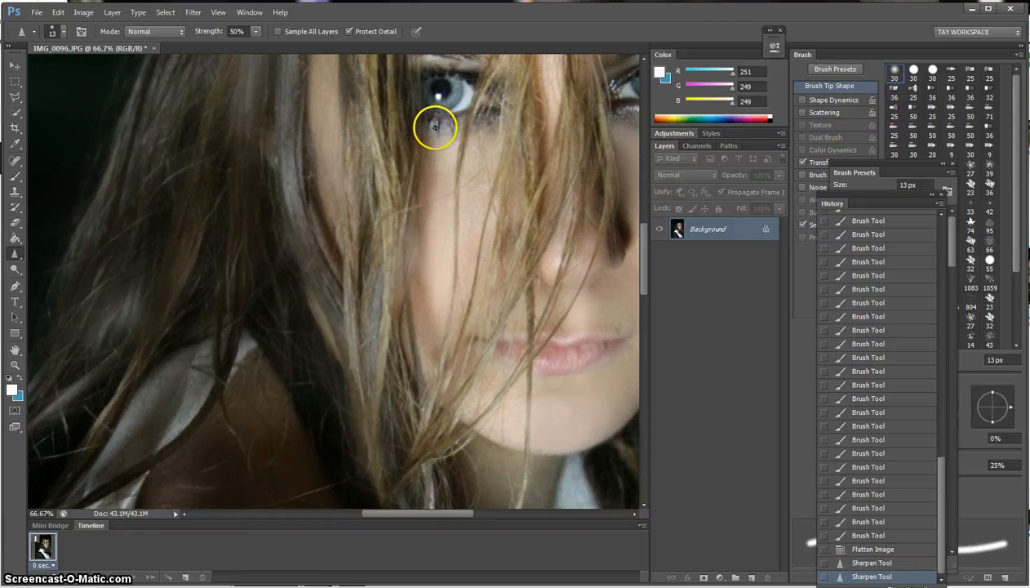
key("bracketright")
key("bracketright")
key("bracketright")
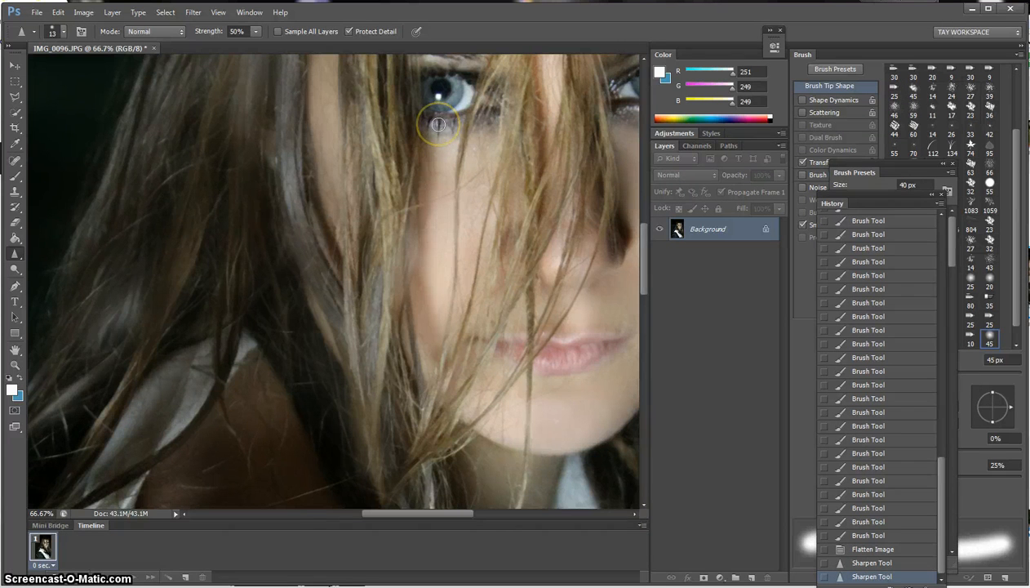
mouse_move(438, 124)
left_mouse_down()
mouse_move(448, 127)
mouse_move(439, 104)
mouse_move(451, 79)
mouse_move(475, 116)
mouse_move(426, 123)
mouse_move(455, 76)
mouse_move(439, 69)
left_mouse_up()
key("bracketright")
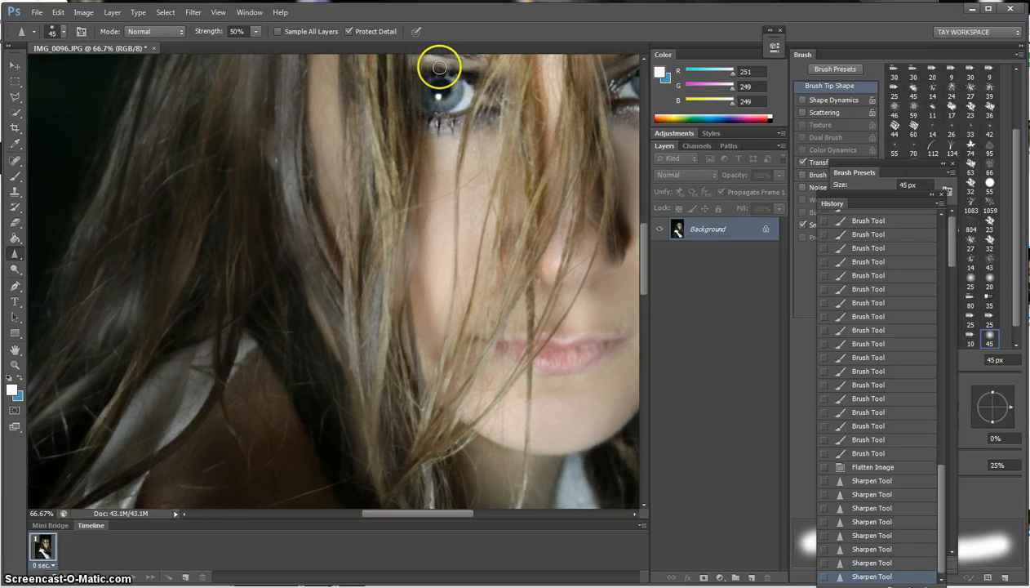
Step: Sharpen the lips and the edge of the chin and jaw with the 45 px Sharpen brush
mouse_move(542, 369)
left_mouse_down()
mouse_move(599, 341)
mouse_move(547, 347)
mouse_move(614, 345)
mouse_move(555, 366)
left_mouse_up()
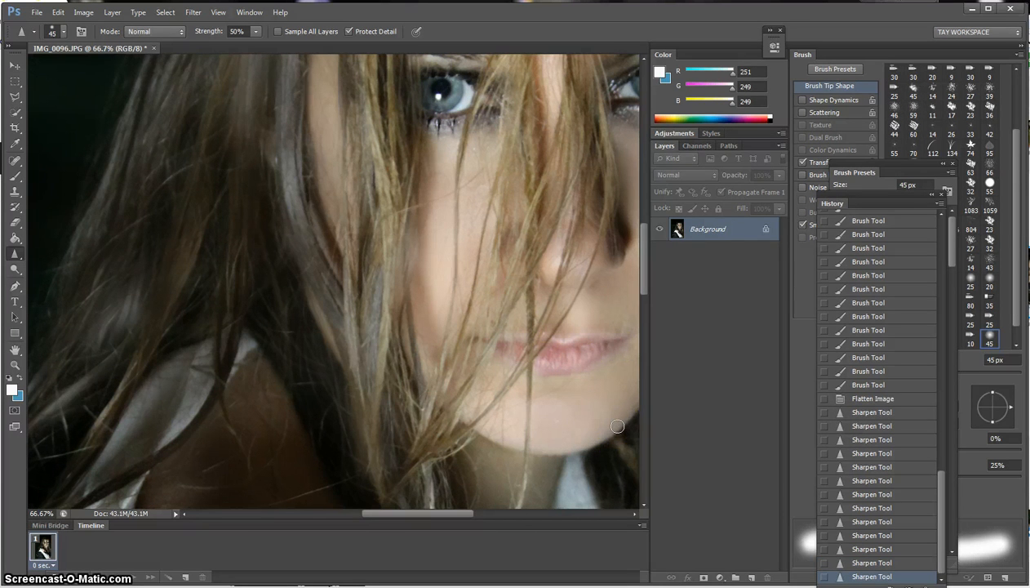
mouse_move(617, 426)
left_mouse_down()
mouse_move(618, 456)
mouse_move(610, 428)
left_mouse_up()
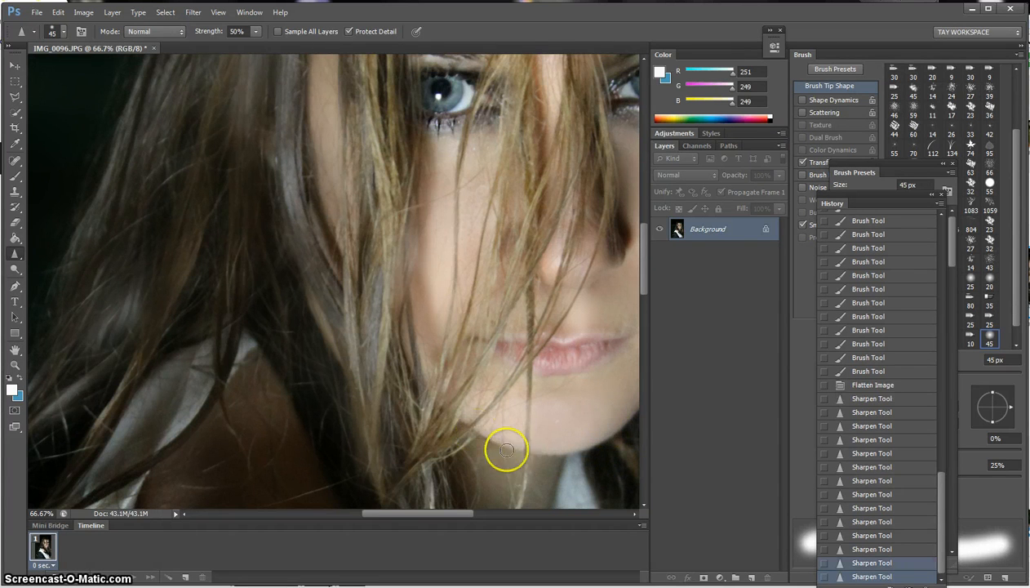
left_click_drag(506, 448, 525, 452)
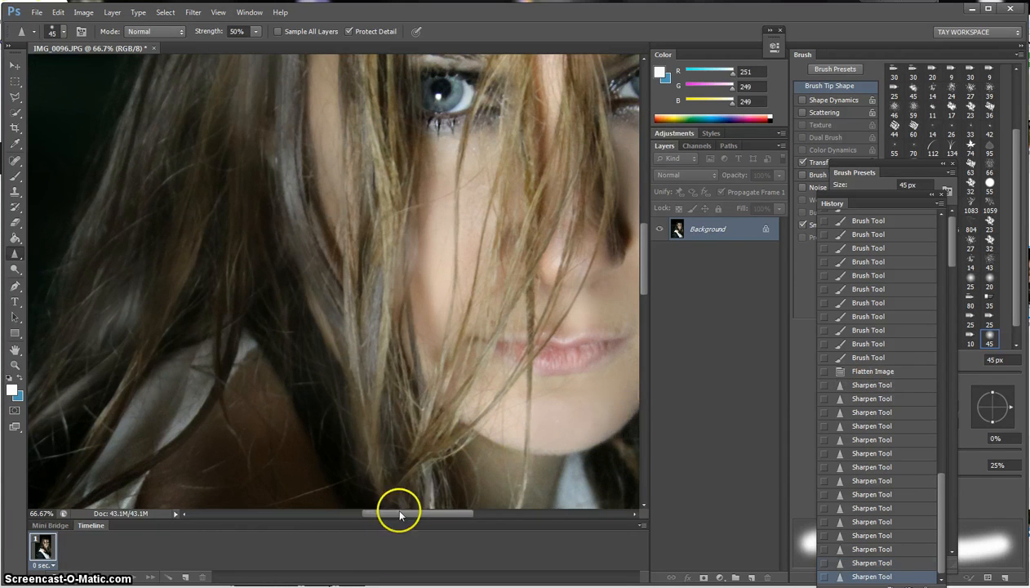
Step: Sharpen the eye farther from the bare shoulder and the facial features down to the lips with the 45 px brush
left_click_drag(398, 512, 502, 513)
key("ctrl+minus")
key("ctrl+minus")
key("ctrl+minus")
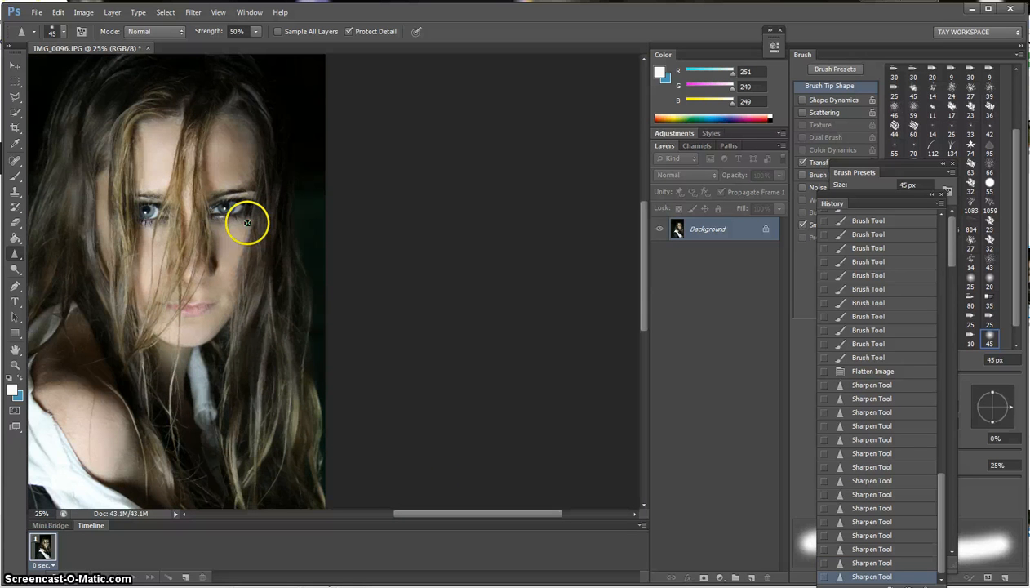
mouse_move(246, 222)
left_mouse_down()
mouse_move(219, 200)
mouse_move(248, 203)
mouse_move(214, 202)
mouse_move(234, 203)
mouse_move(220, 208)
mouse_move(221, 190)
mouse_move(253, 189)
mouse_move(150, 198)
mouse_move(157, 214)
mouse_move(144, 229)
mouse_move(183, 278)
mouse_move(207, 271)
mouse_move(197, 282)
mouse_move(214, 218)
mouse_move(244, 184)
mouse_move(188, 197)
mouse_move(155, 184)
mouse_move(143, 207)
mouse_move(191, 306)
mouse_move(210, 306)
left_mouse_up()
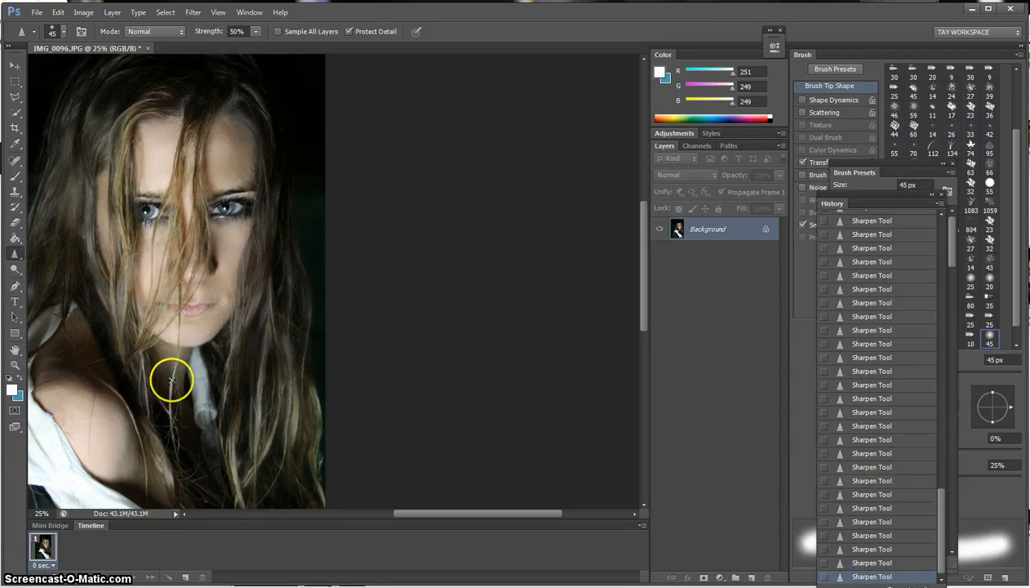
Step: Enlarge the Sharpen brush to 90 px and sharpen the strands over the neck and collar, and the lips
key("bracketright")
key("bracketright")
key("bracketright")
key("bracketright")
key("bracketright")
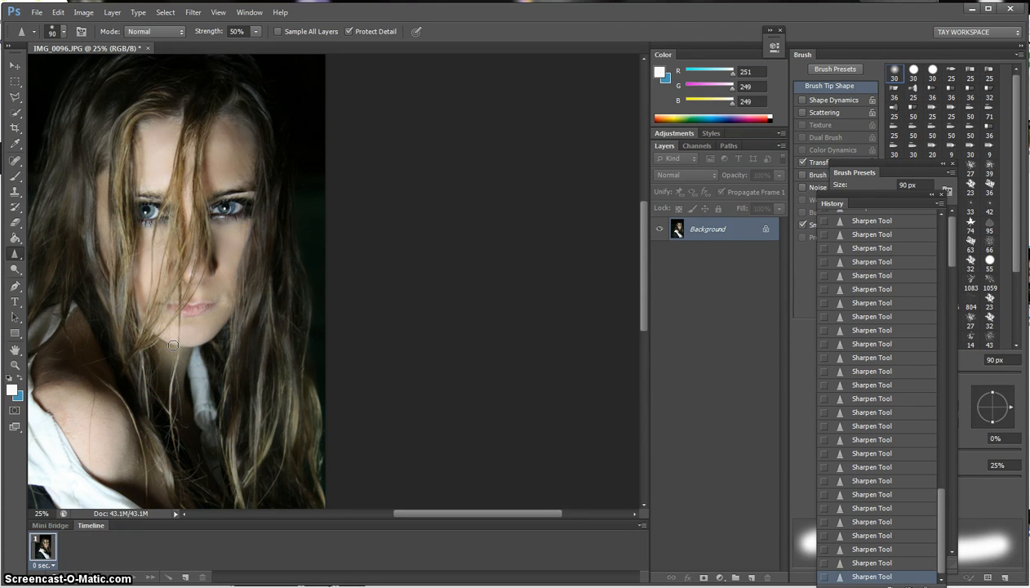
left_click_drag(193, 421, 140, 437)
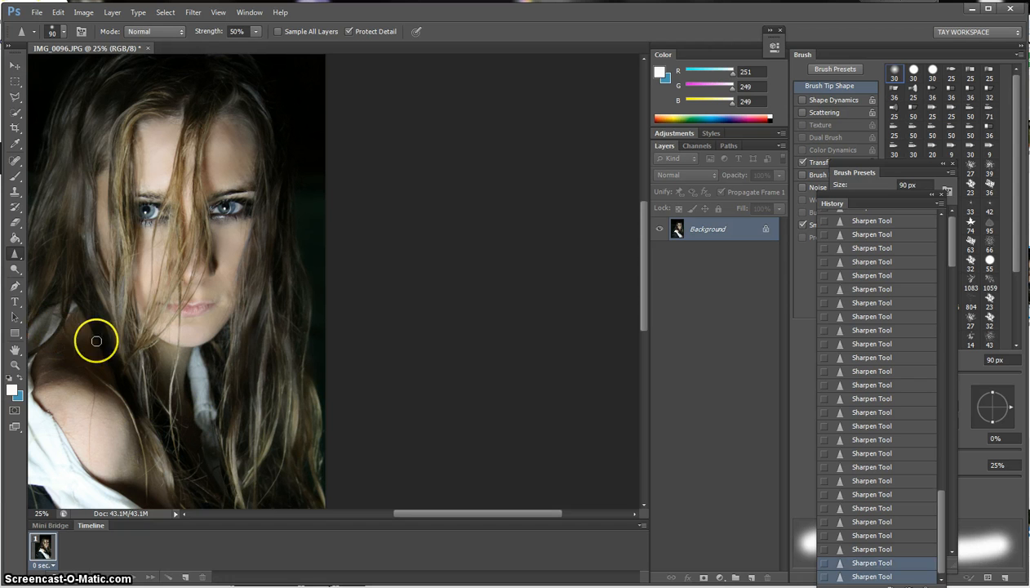
left_click_drag(166, 307, 209, 294)
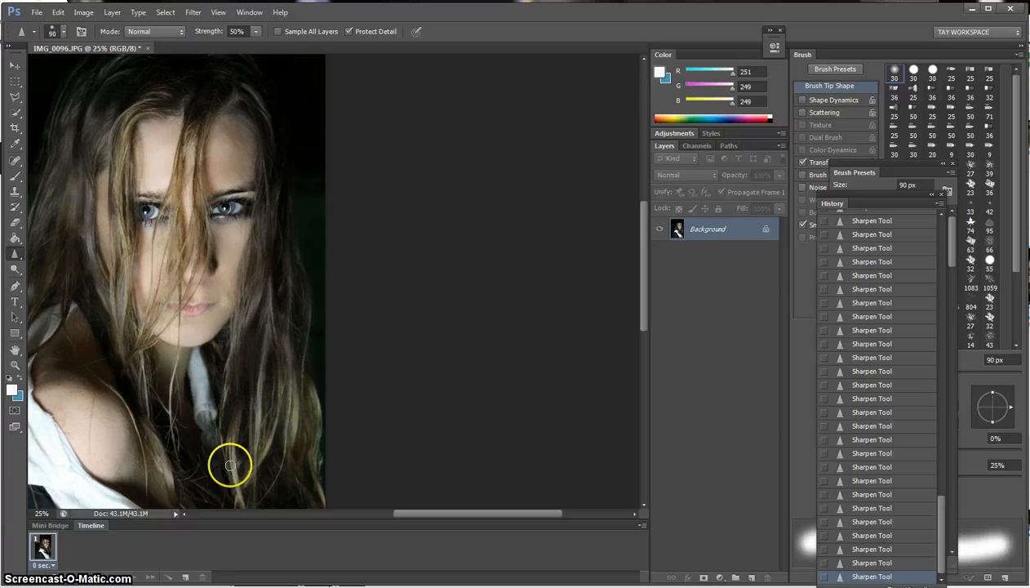
Step: Sharpen the long hair on the side opposite the bare shoulder with the 90 px brush
left_click_drag(230, 465, 272, 377)
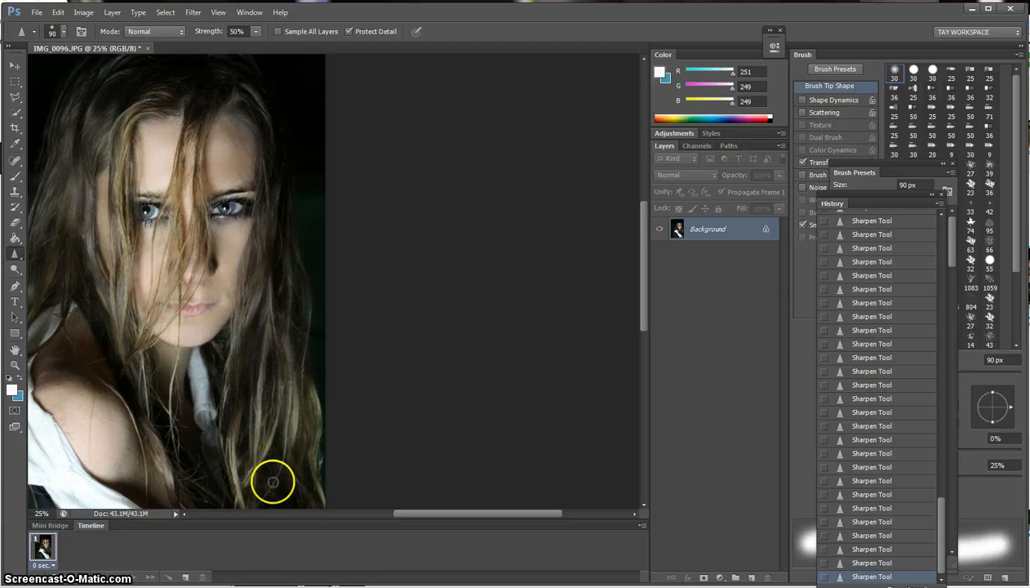
left_click_drag(271, 482, 279, 456)
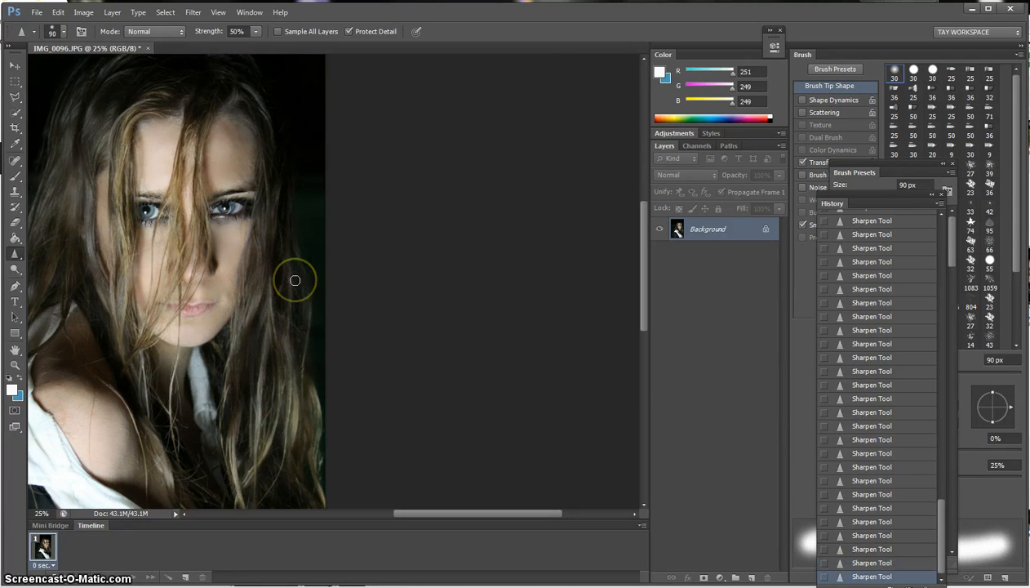
mouse_move(294, 262)
left_mouse_down()
mouse_move(243, 343)
mouse_move(210, 359)
mouse_move(212, 349)
mouse_move(226, 512)
left_mouse_up()
key("space")
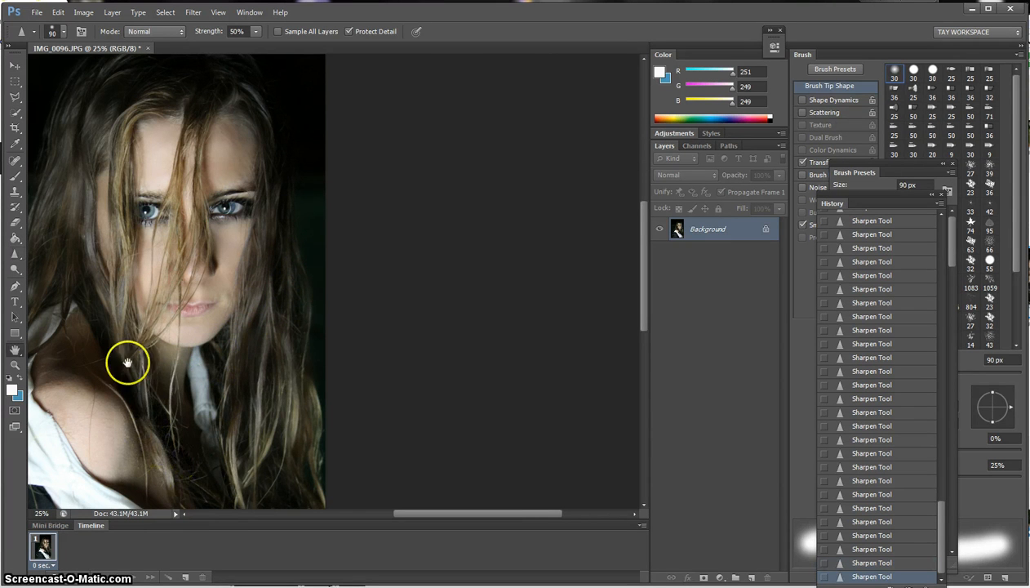
left_click_drag(79, 300, 138, 311)
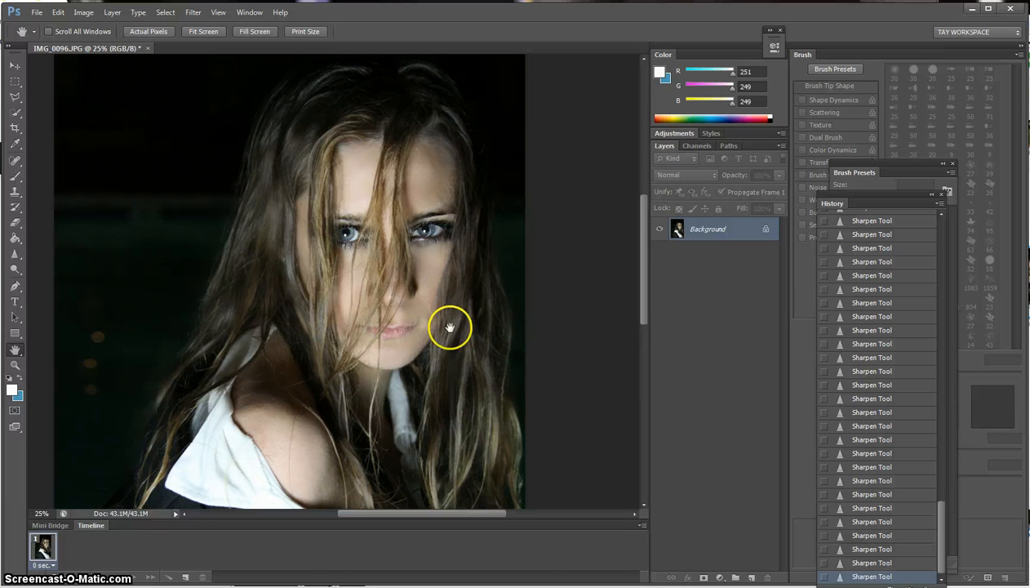
key("ctrl+plus")
key("ctrl+plus")
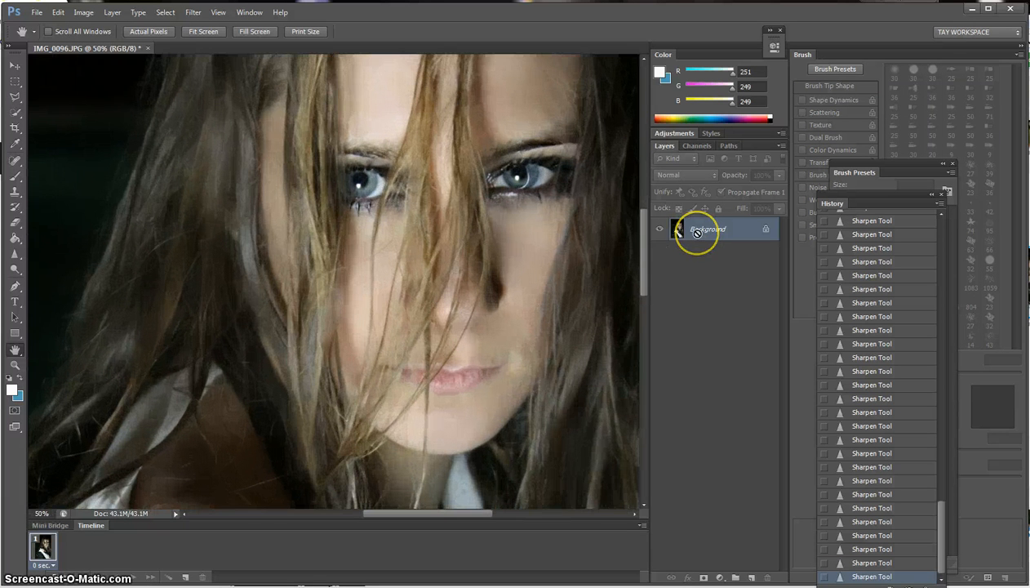